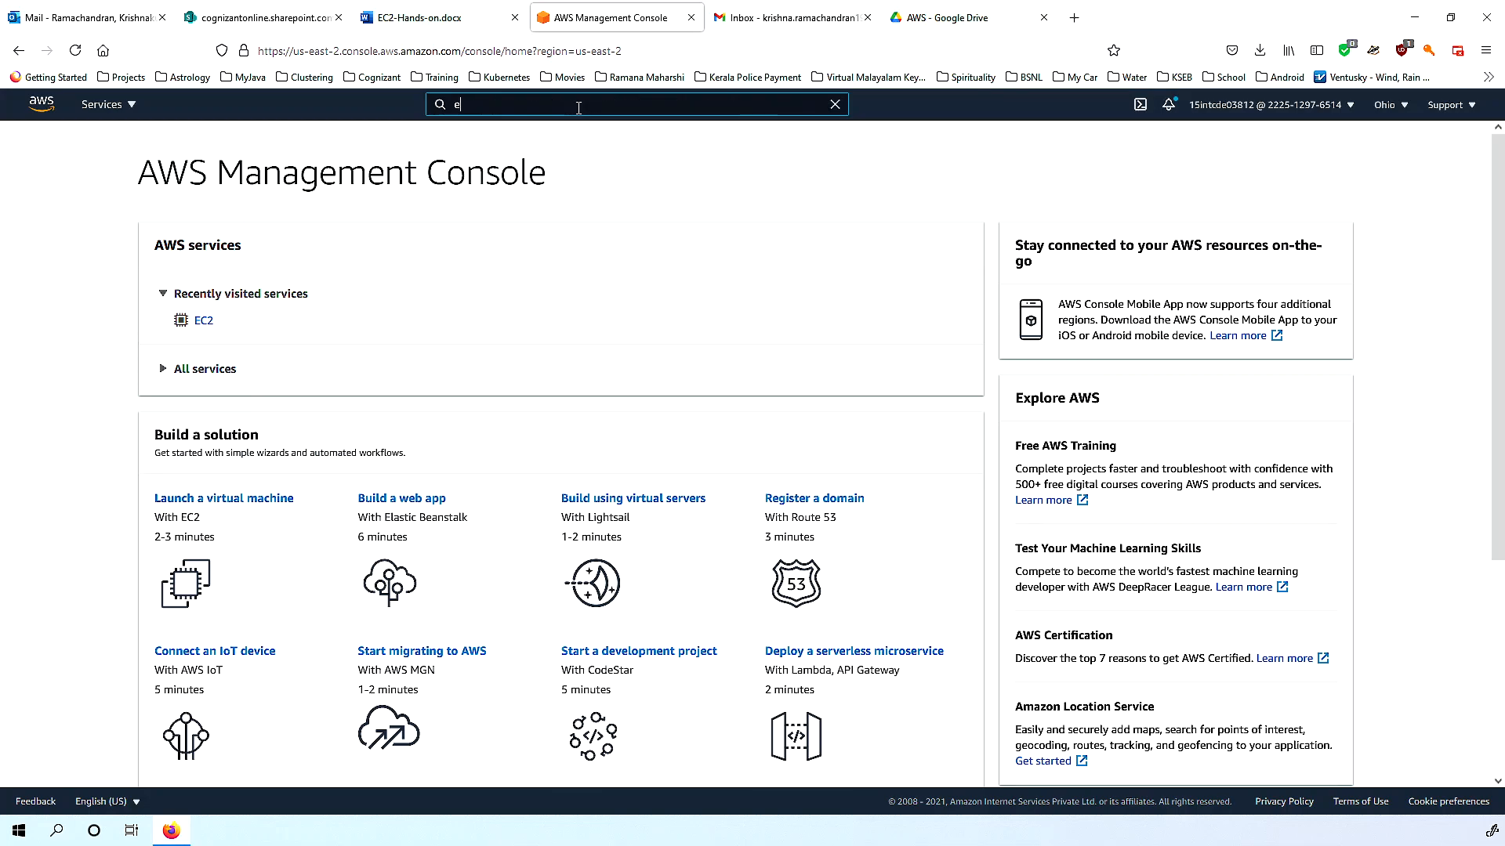
# Search the console for 'ec2' and open the EC2 service console.
pyautogui.write('2')
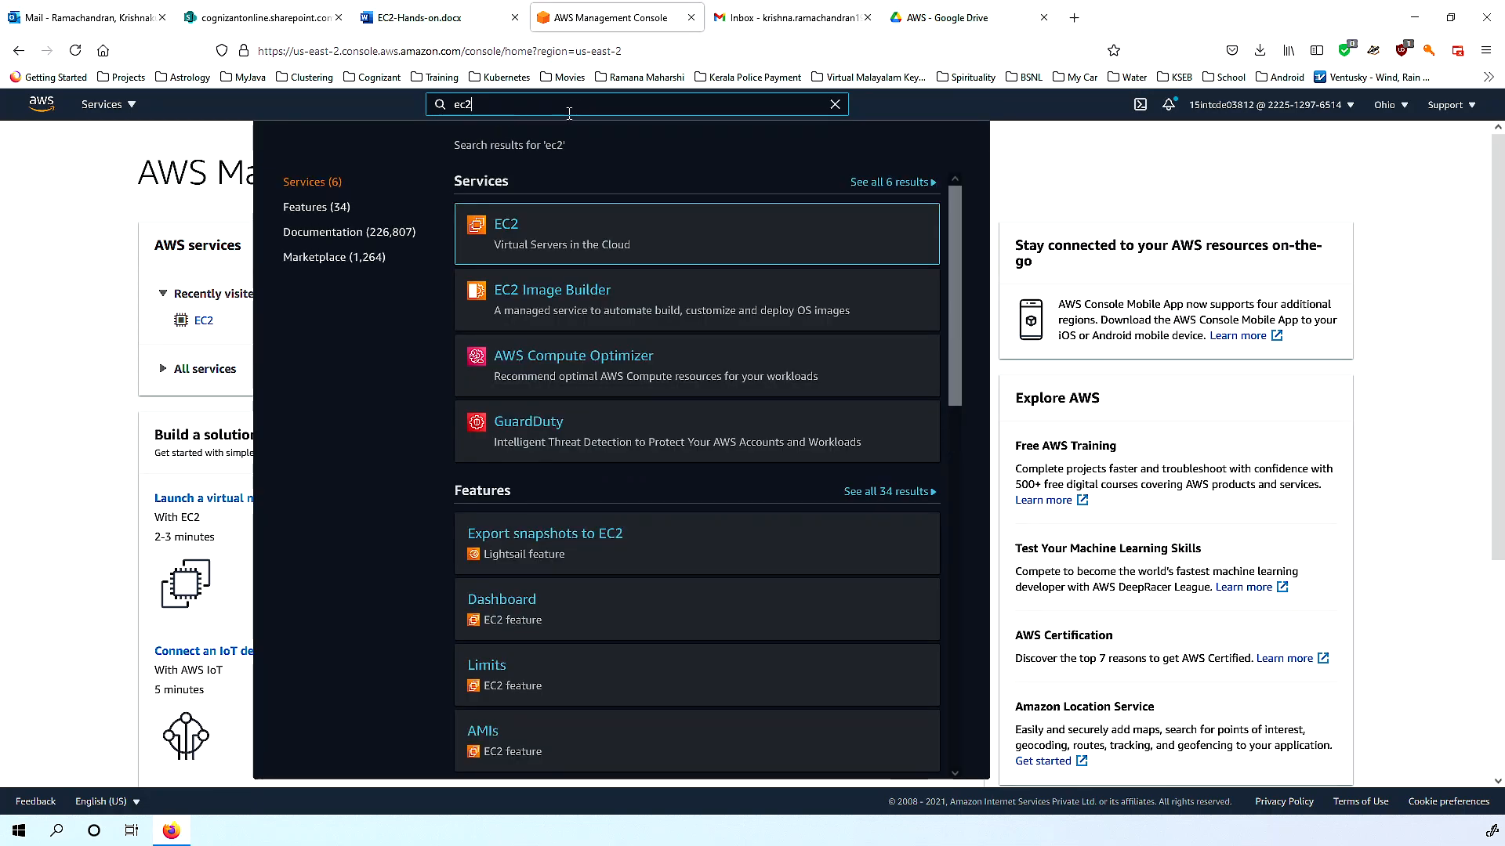
pyautogui.moveTo(560, 242)
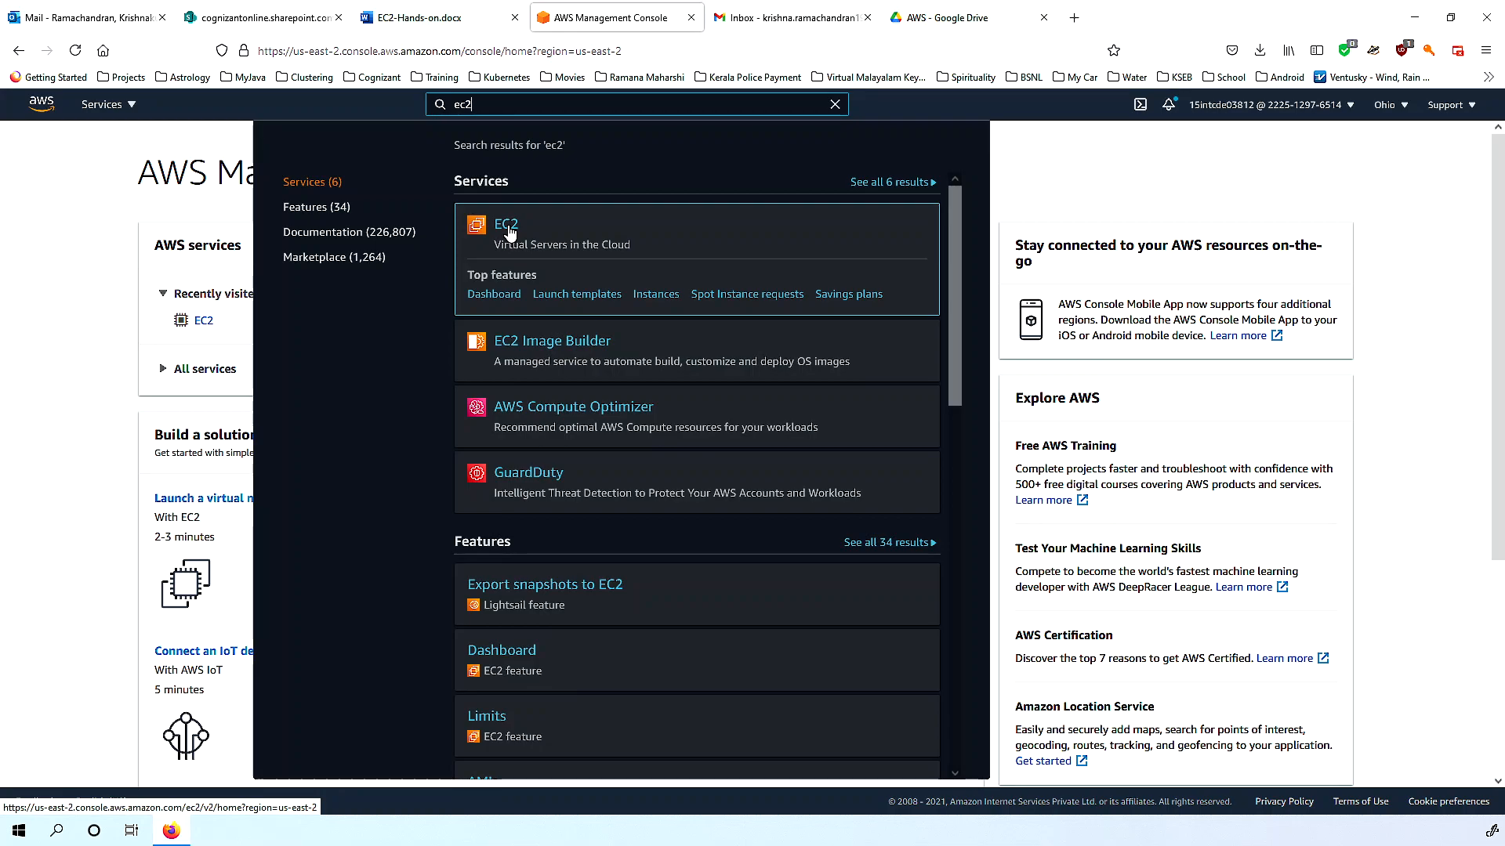
pyautogui.click(507, 227)
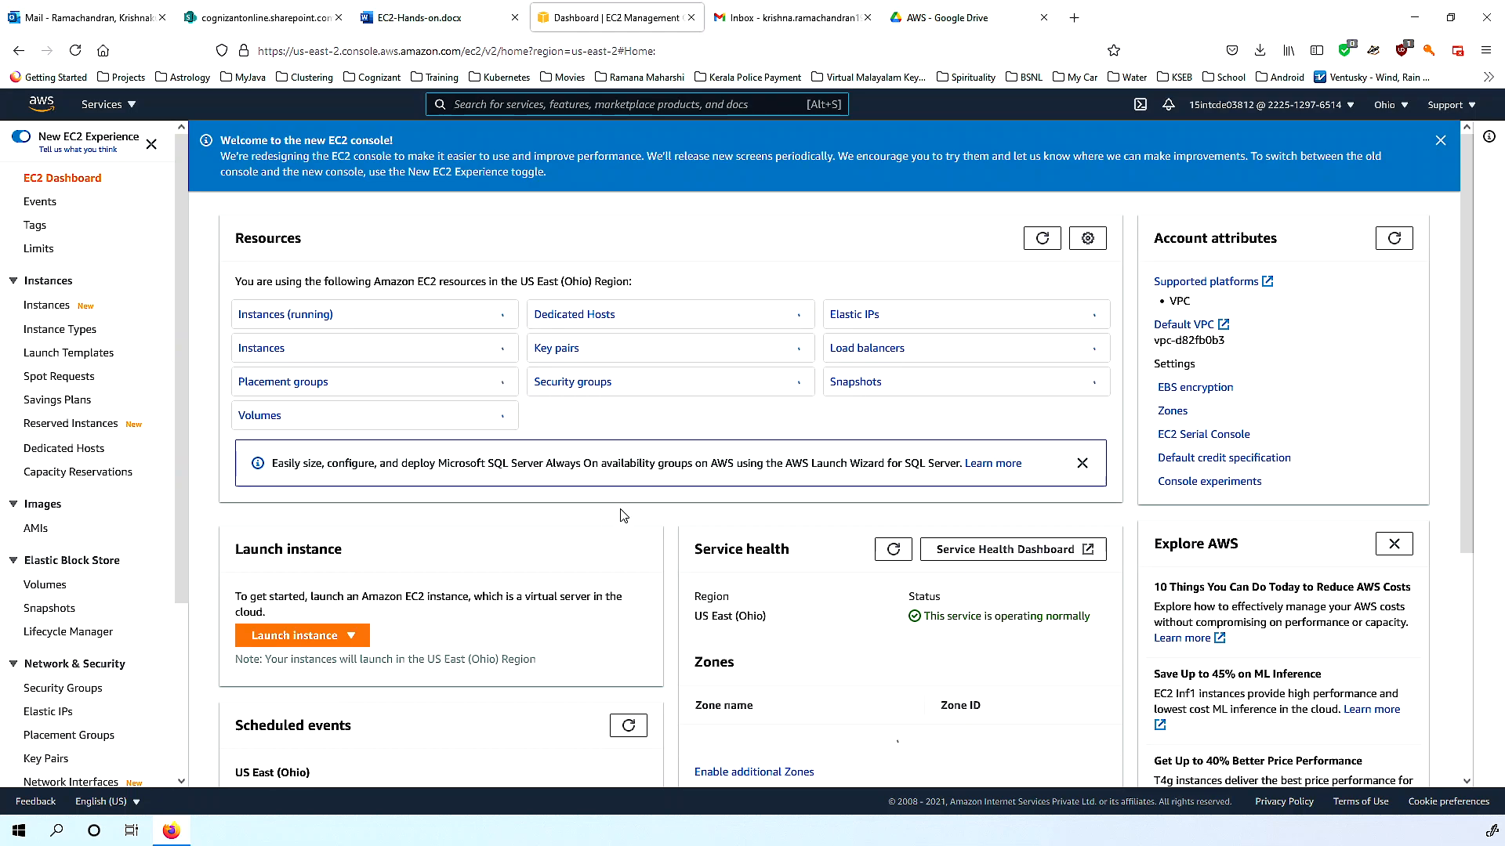
# Review the Ohio EC2 Dashboard's resource counts, service health and zones.
pyautogui.scroll(-3, 623, 515)
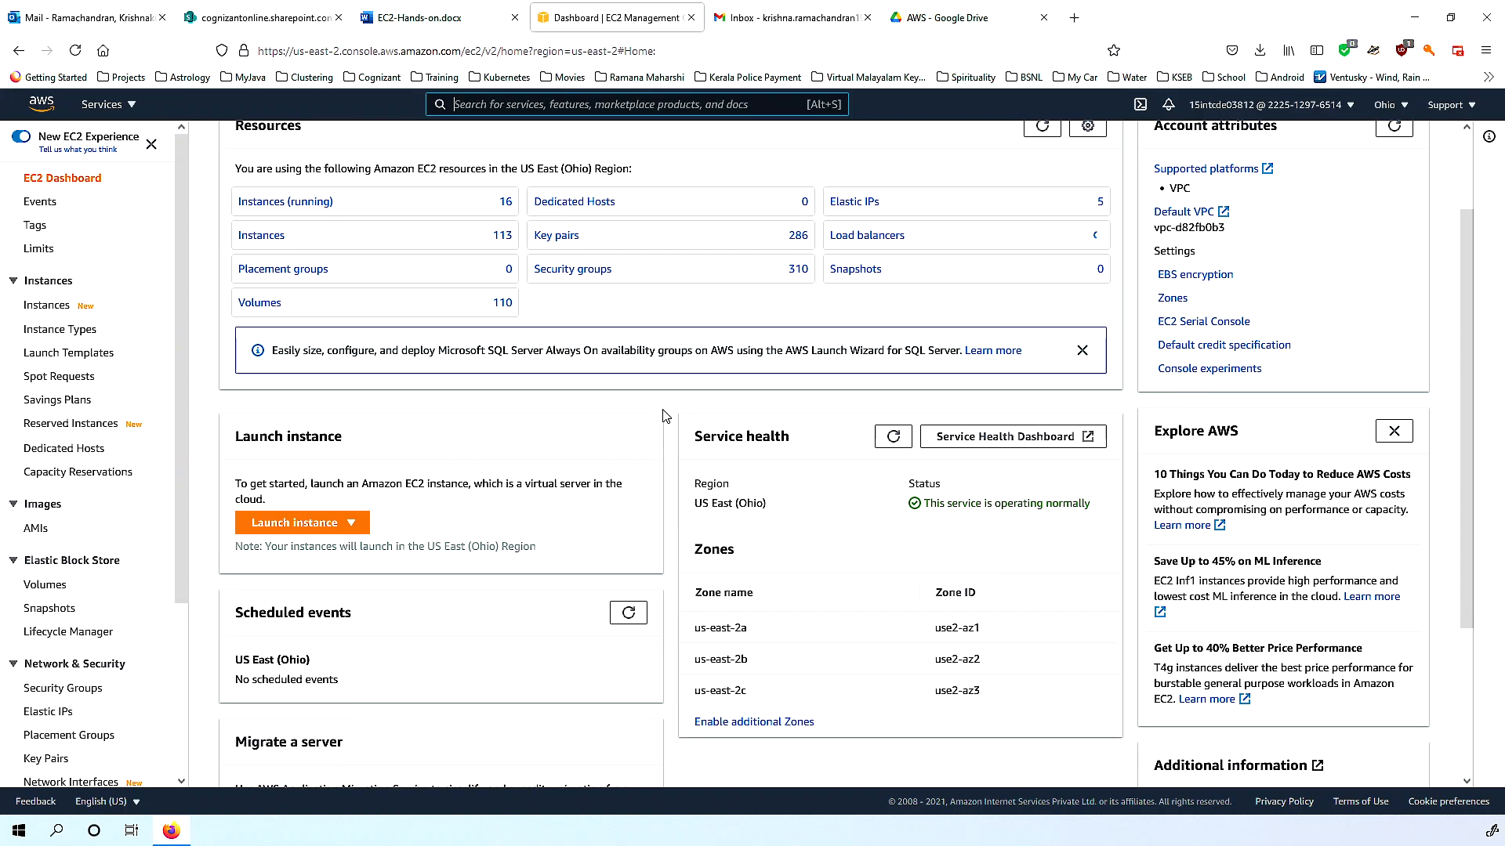
pyautogui.scroll(-3, 666, 408)
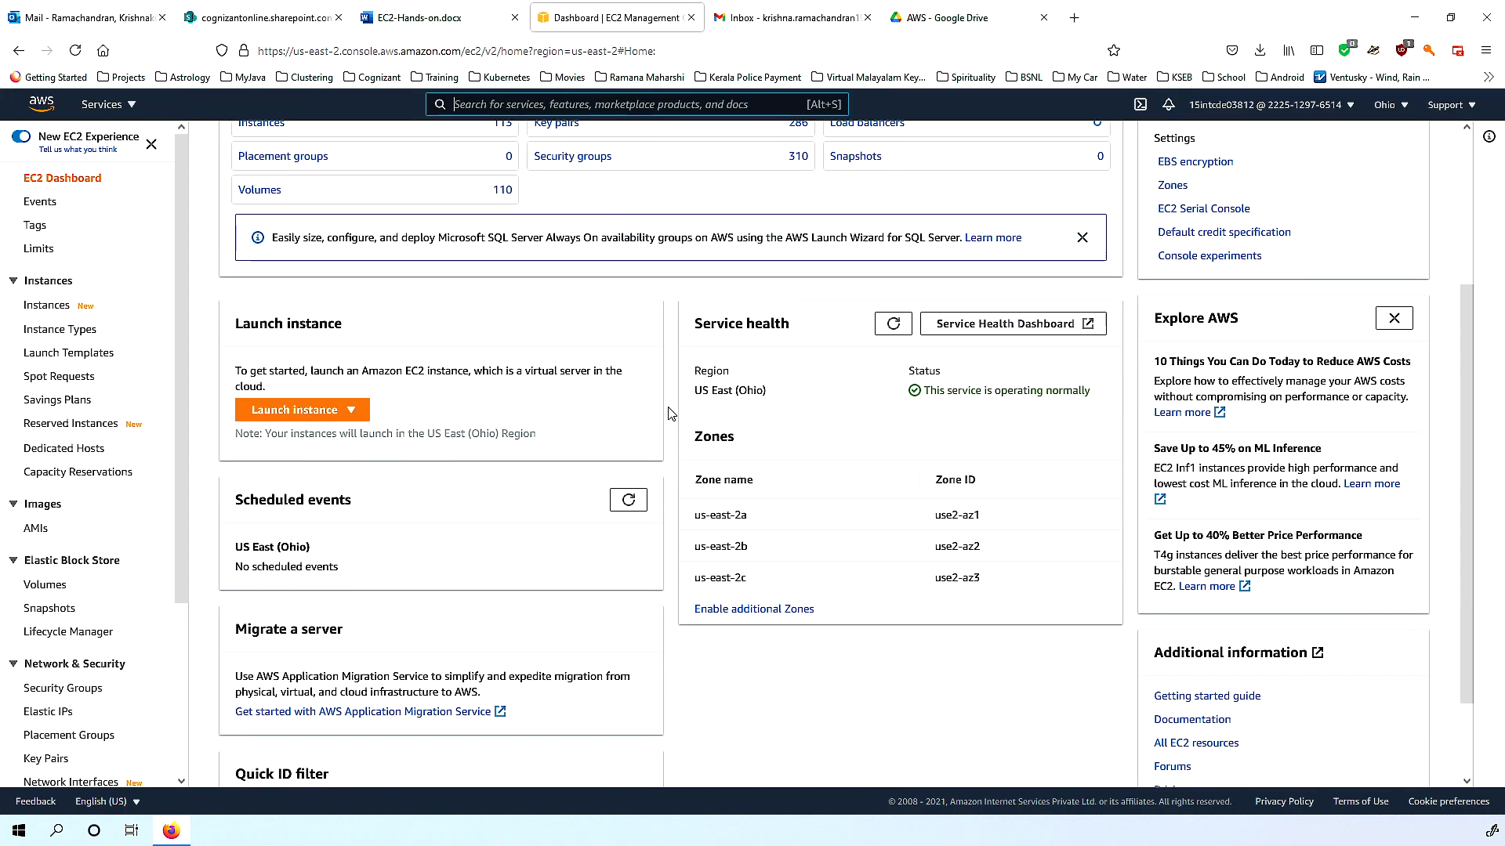
pyautogui.scroll(-3, 672, 423)
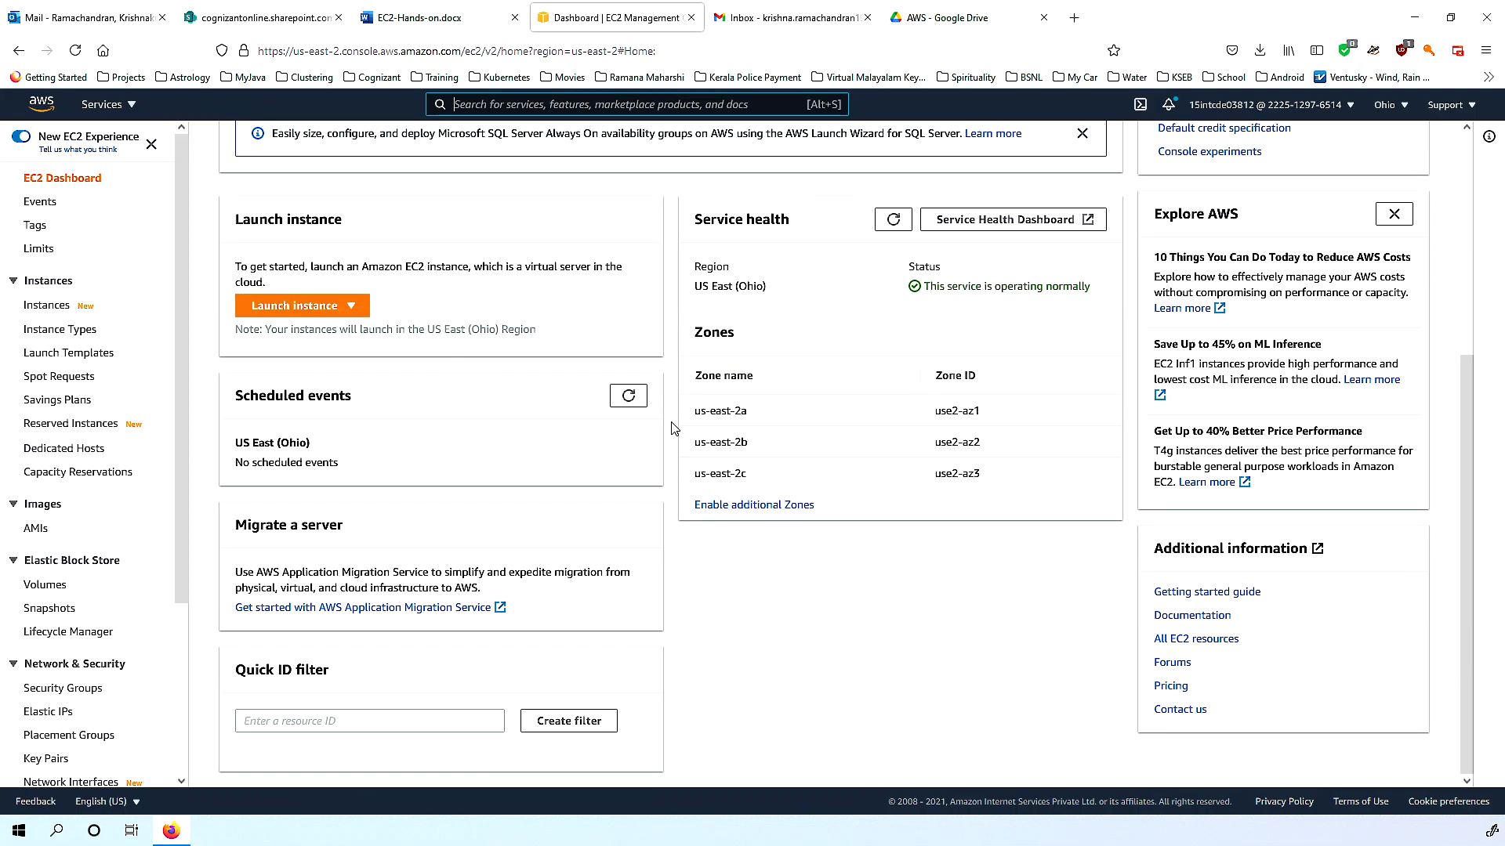
pyautogui.scroll(9, 672, 428)
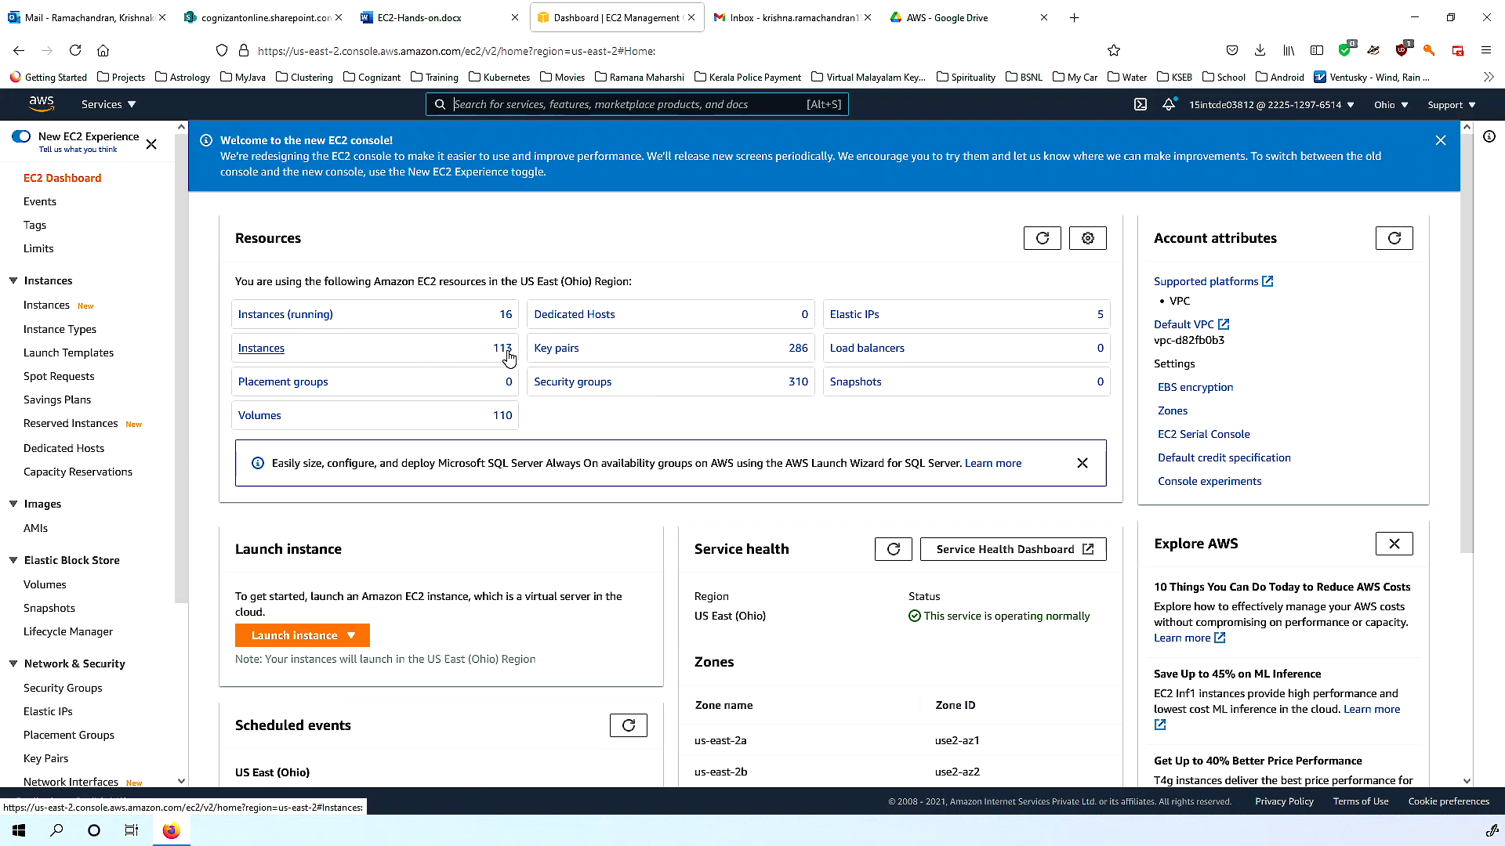
pyautogui.hotkey('alt', 's')
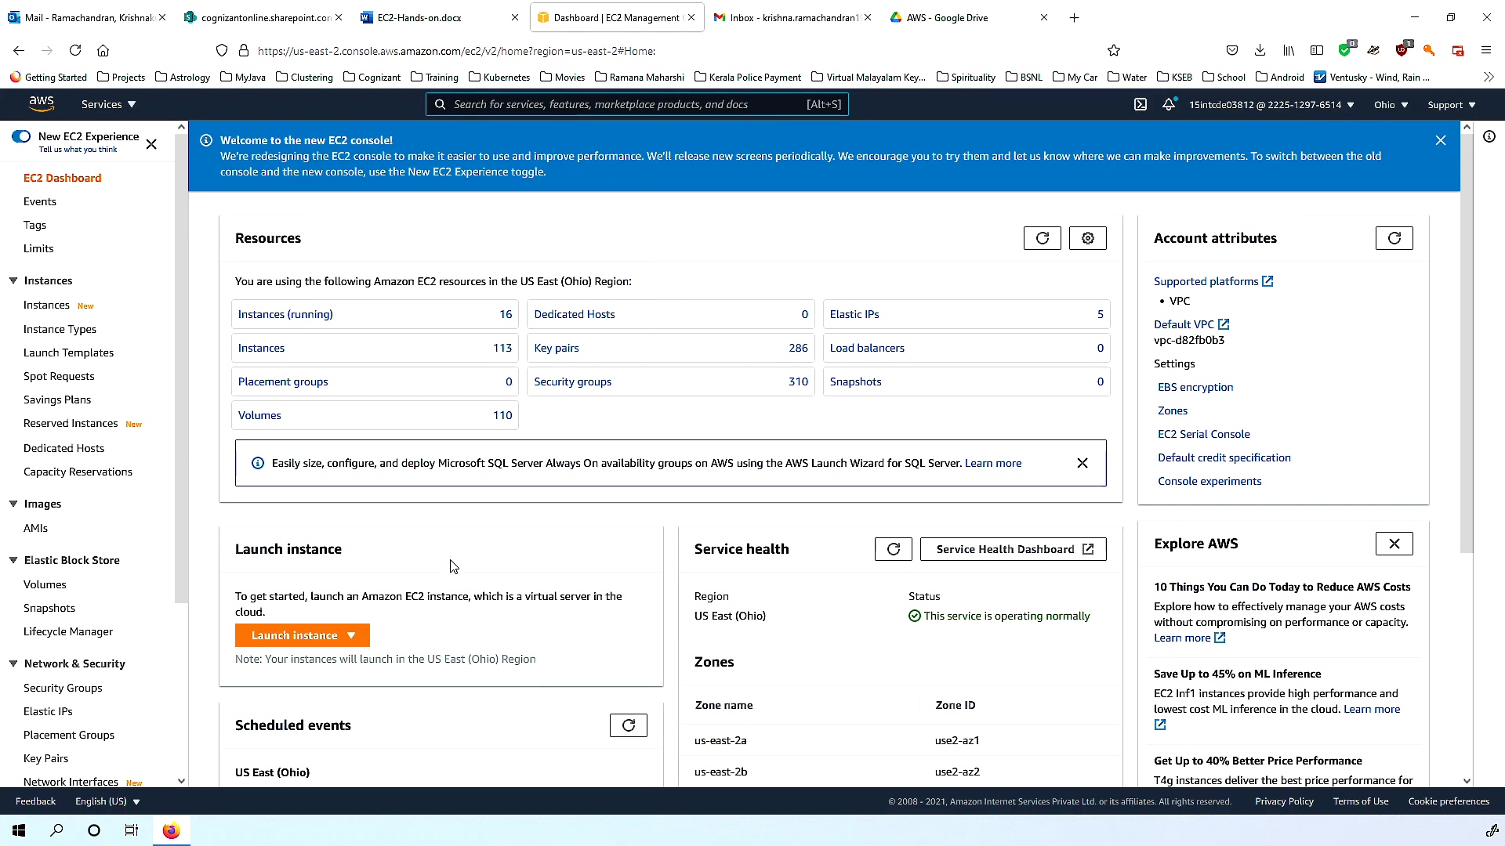
# Start the Launch instance wizard and browse the 44 Quick Start AMIs, including Amazon Linux 2.
pyautogui.click(354, 641)
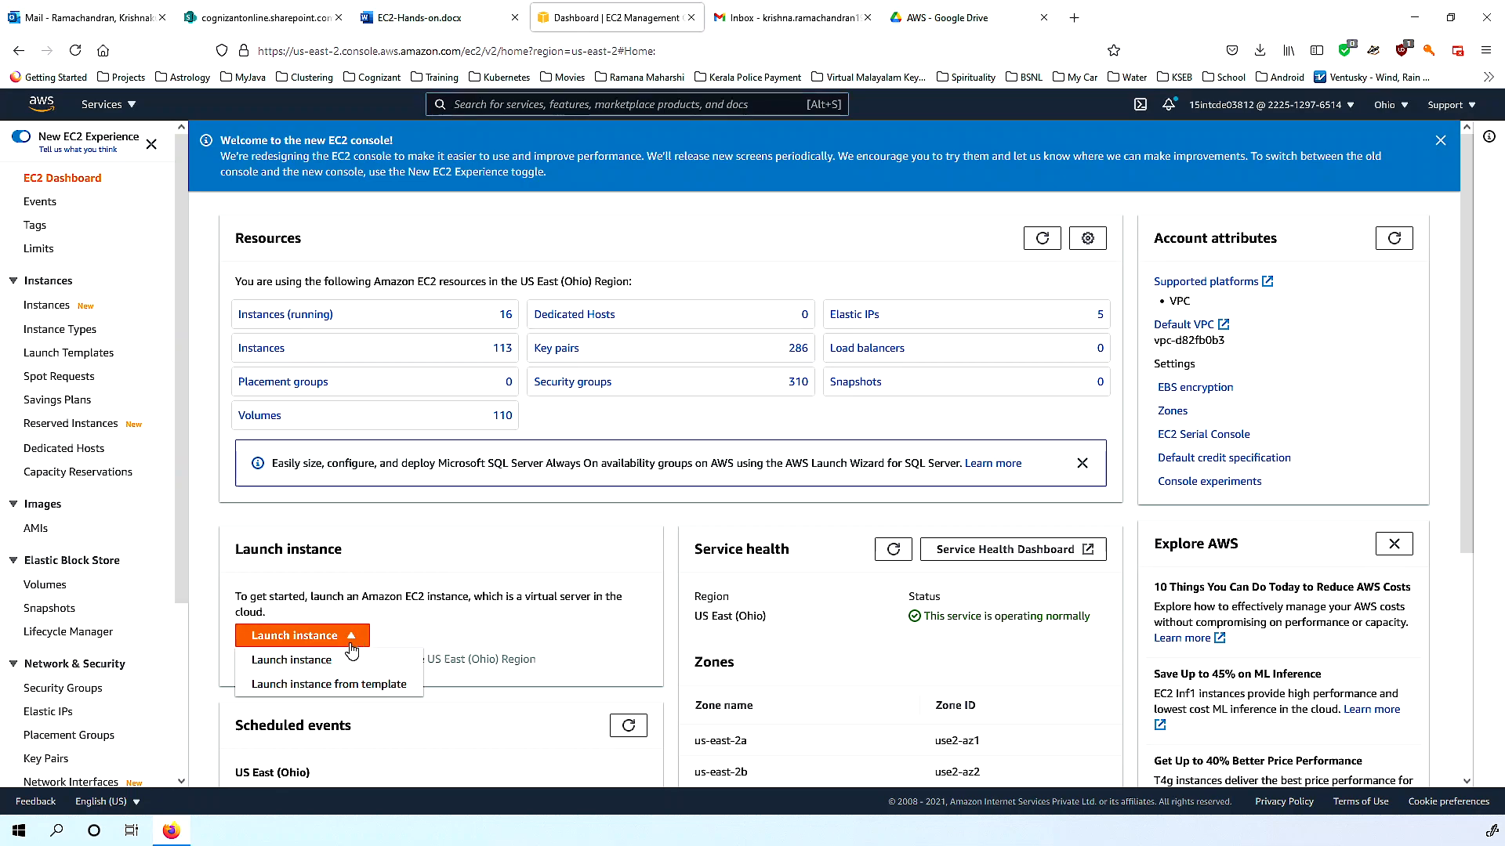
pyautogui.click(290, 662)
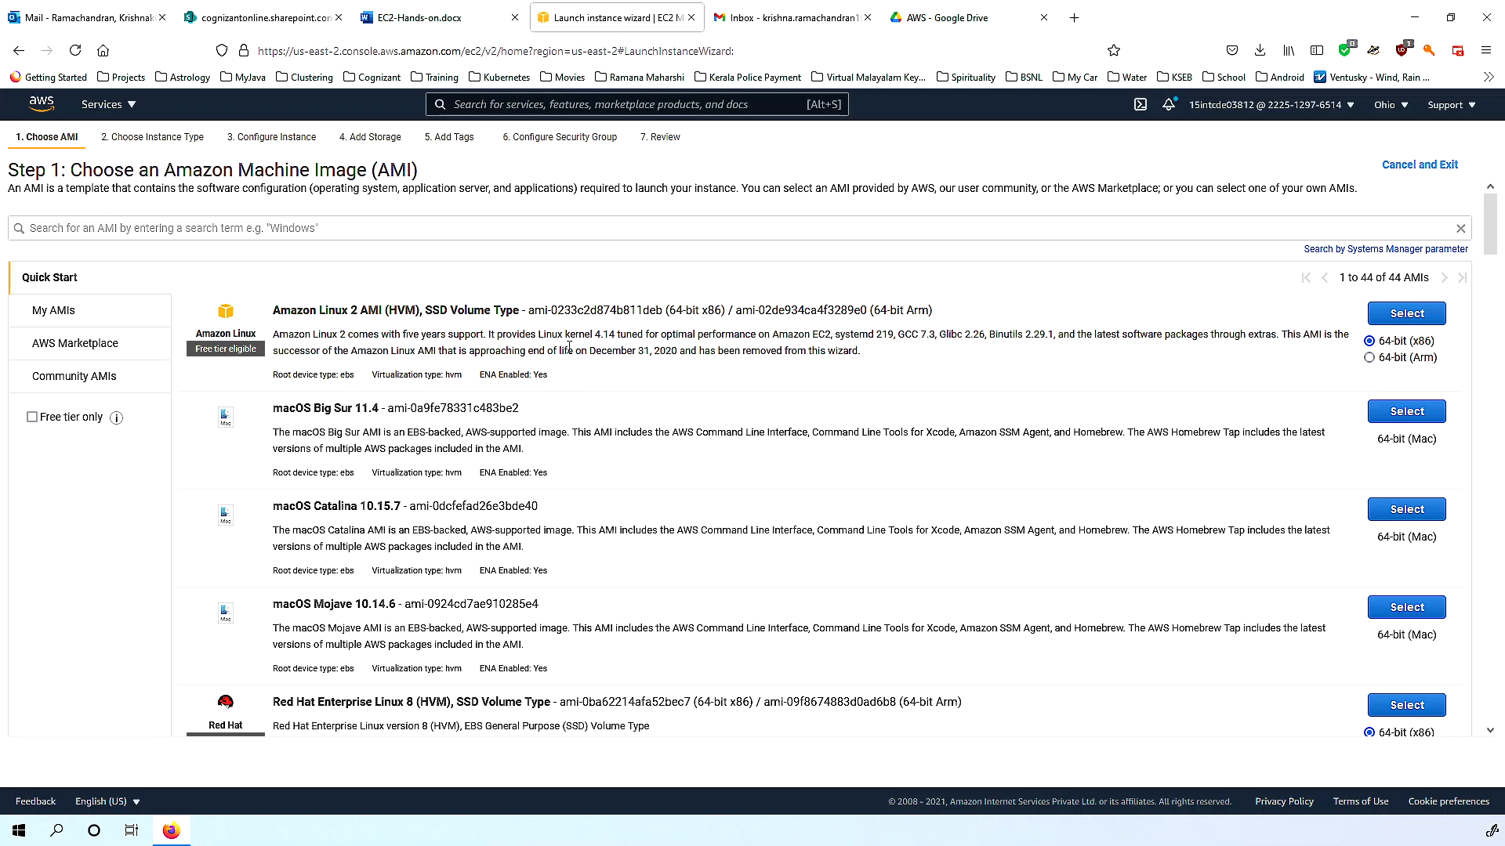
pyautogui.scroll(-2, 741, 376)
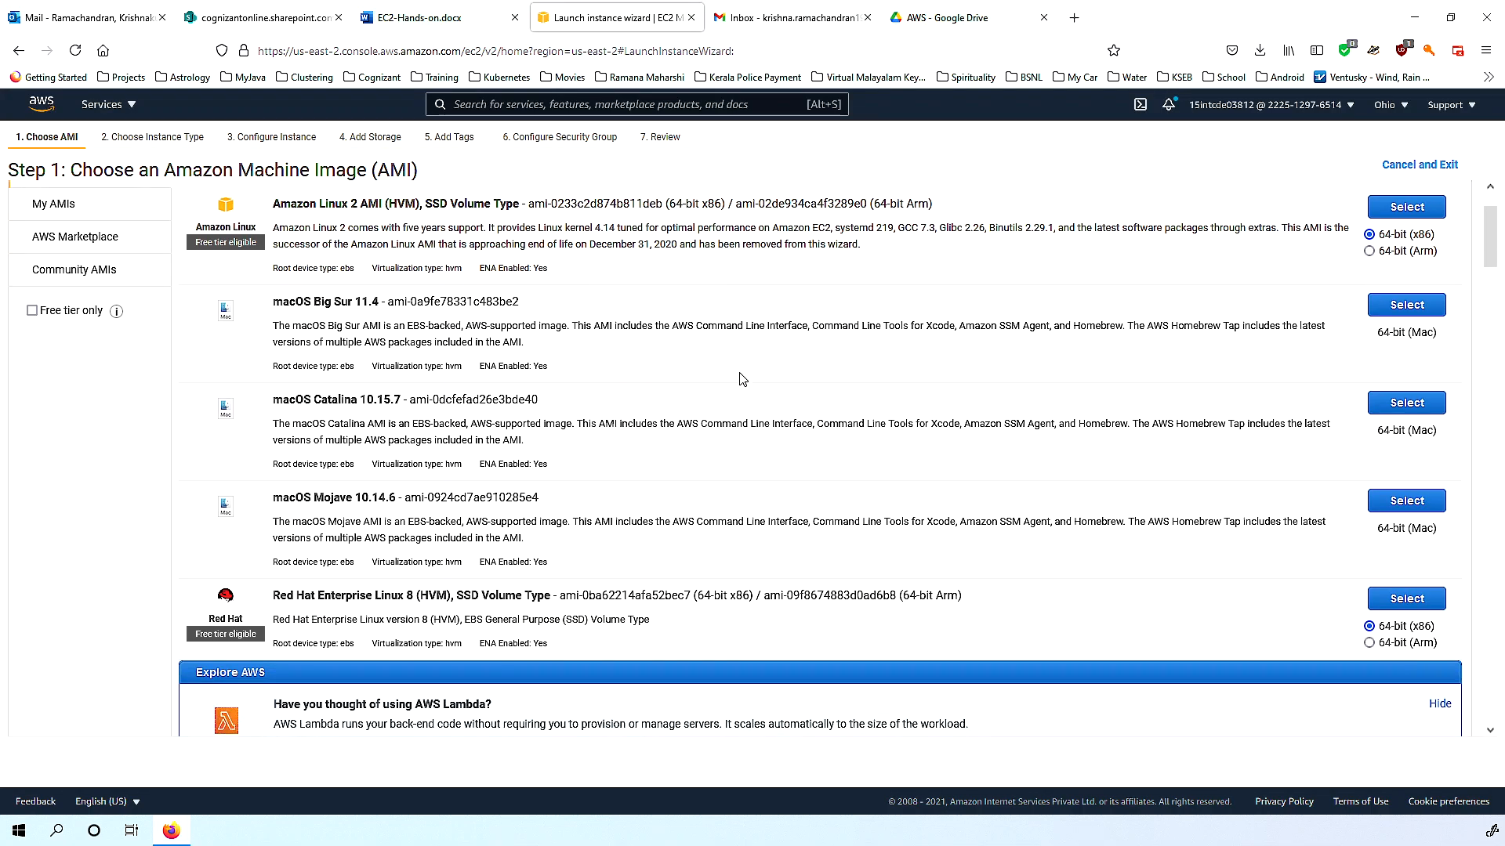
pyautogui.scroll(-2, 742, 381)
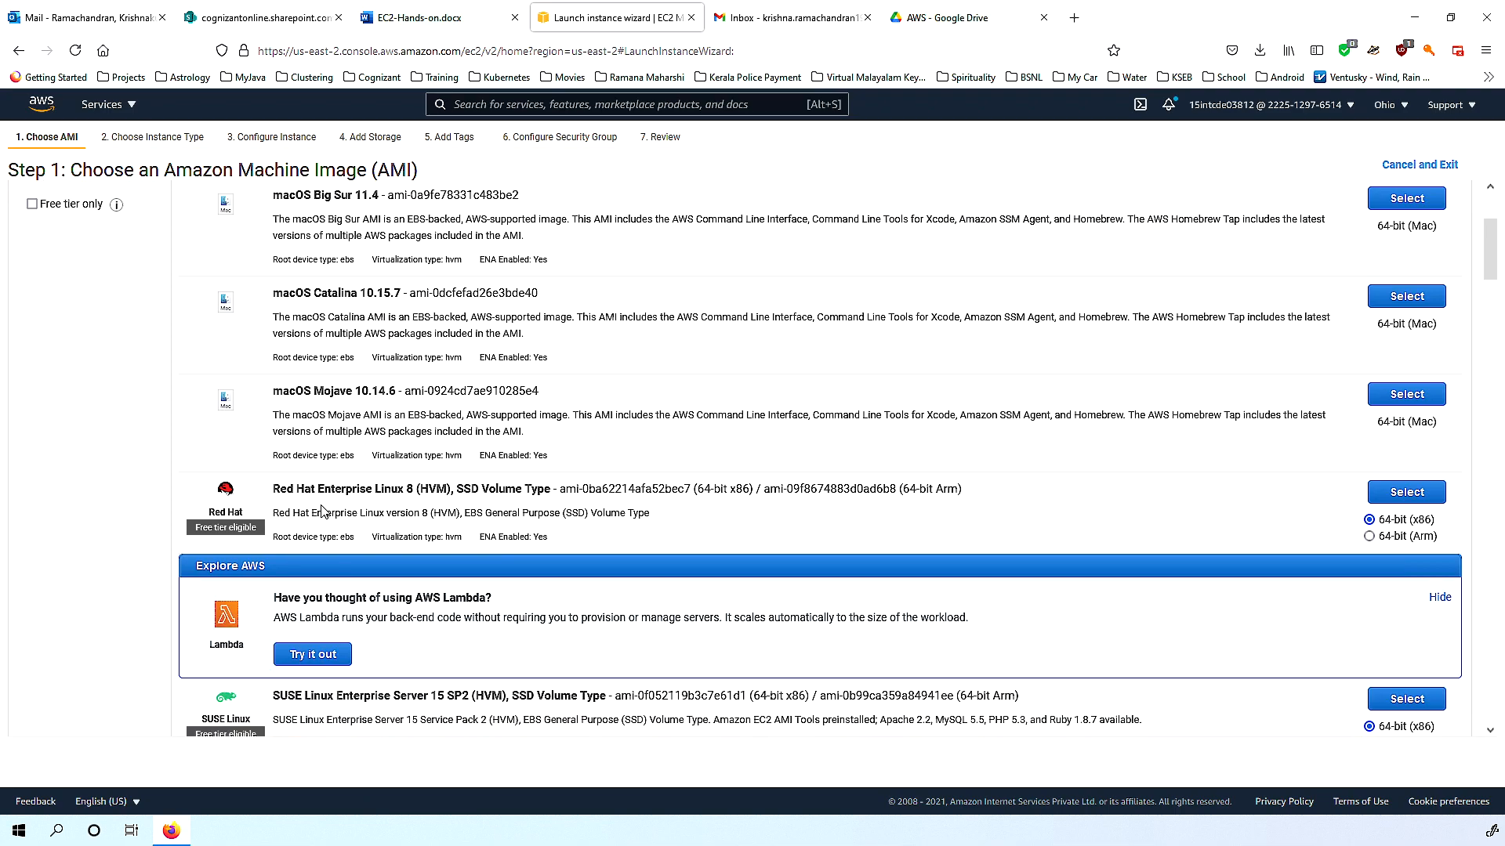
pyautogui.scroll(-6, 322, 511)
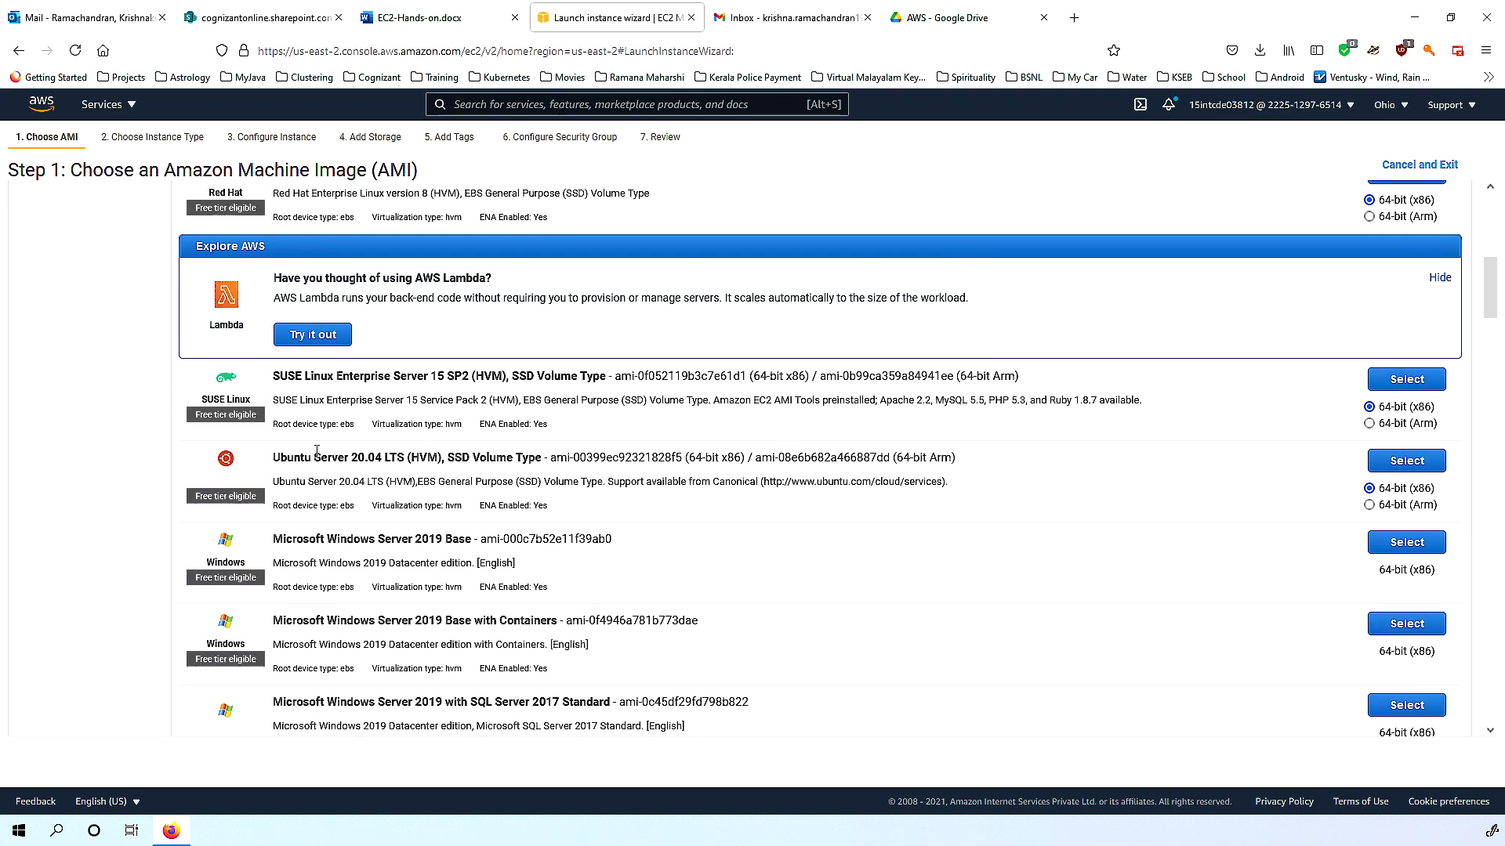
pyautogui.scroll(-3, 635, 464)
pyautogui.scroll(-1, 668, 450)
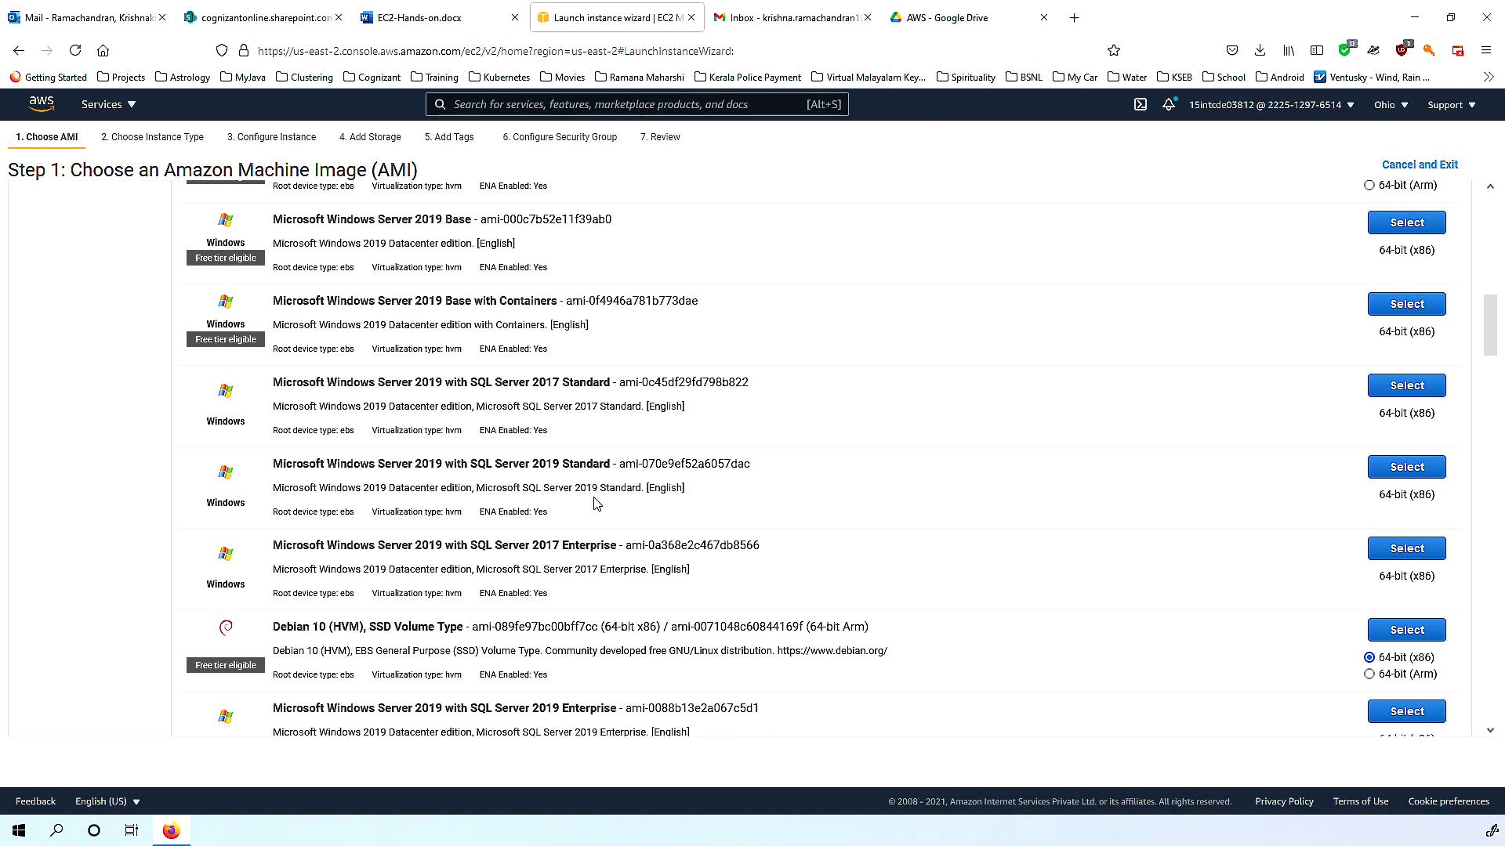
pyautogui.scroll(1, 679, 512)
pyautogui.scroll(10, 678, 513)
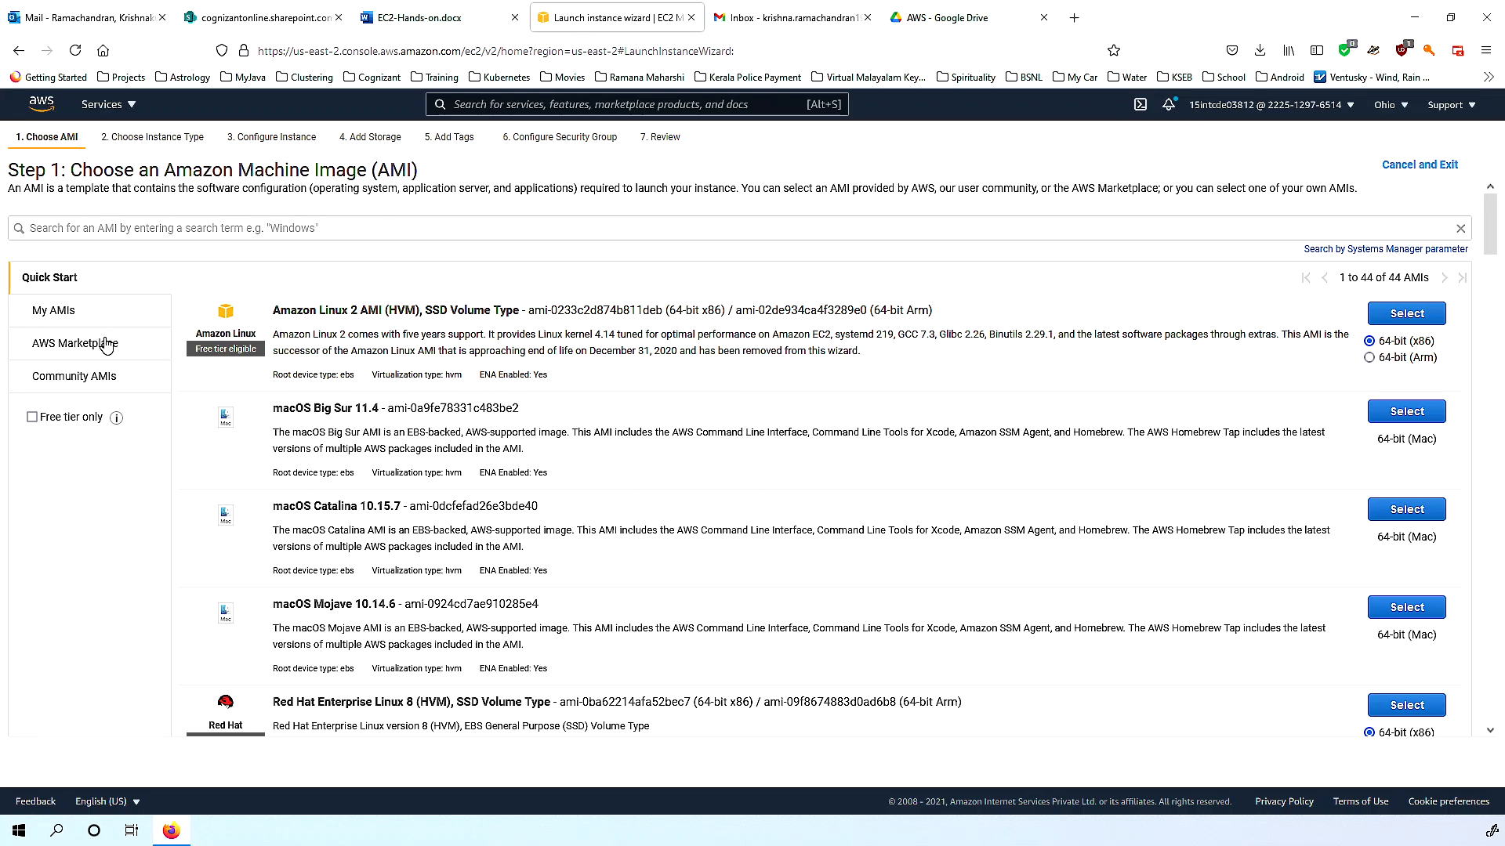
# Browse the Community AMIs list of 73,167 images with OS and architecture filters.
pyautogui.click(75, 378)
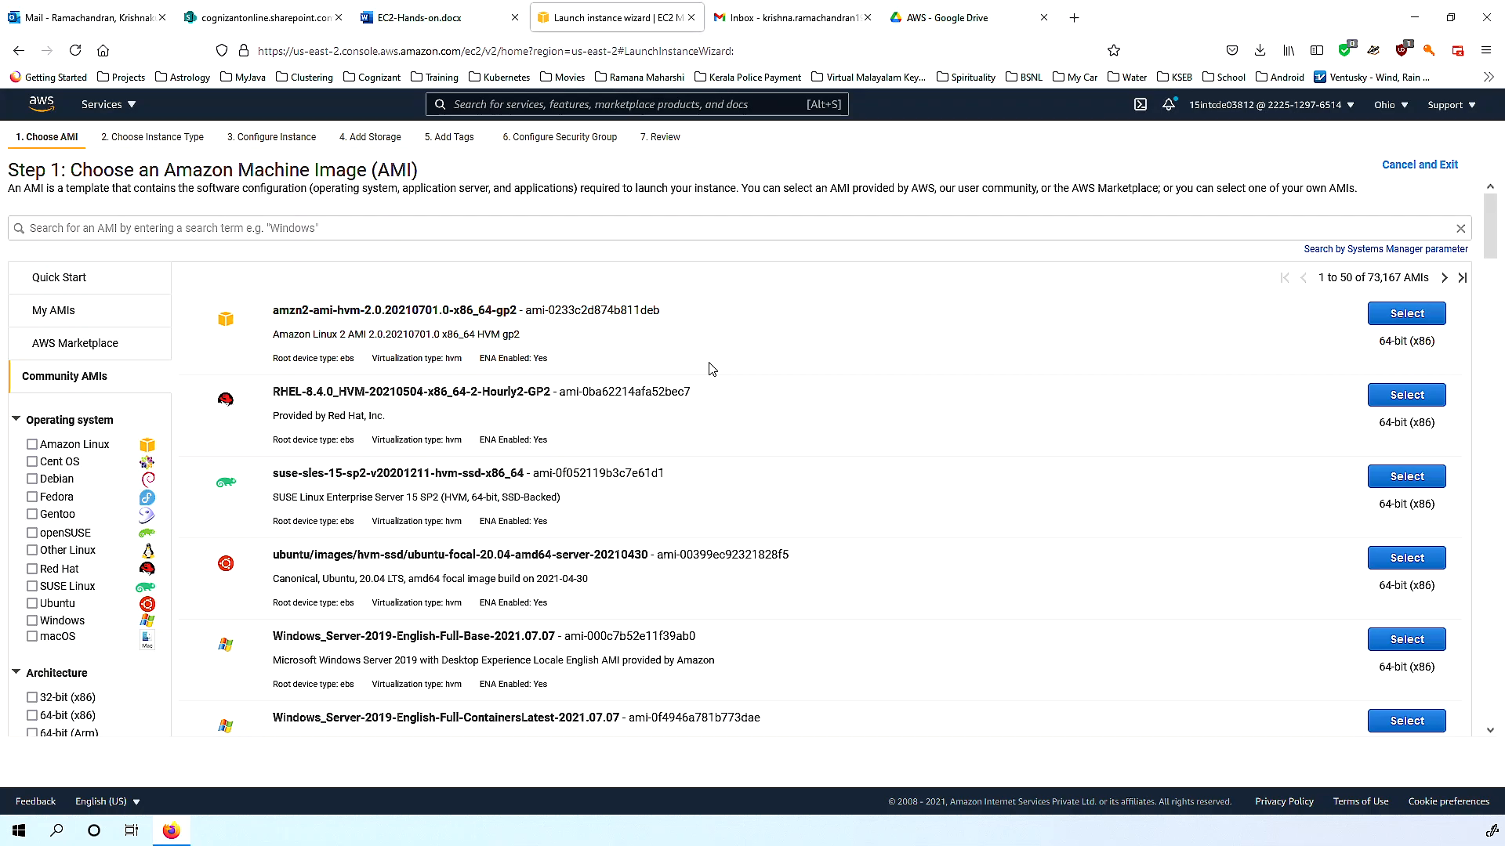
pyautogui.scroll(-8, 709, 408)
pyautogui.scroll(8, 708, 455)
pyautogui.click(48, 314)
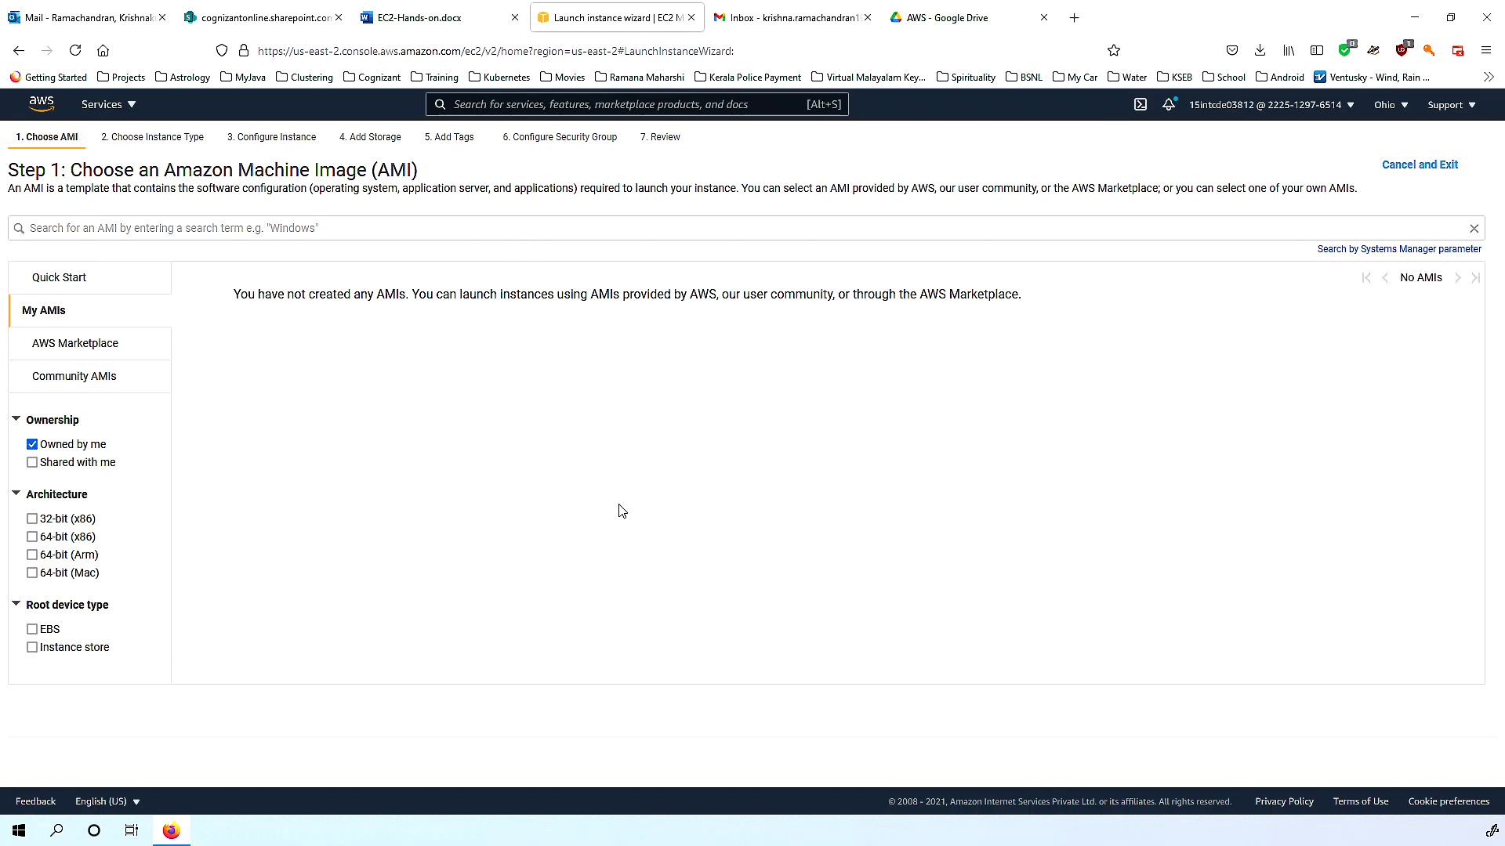
pyautogui.click(59, 282)
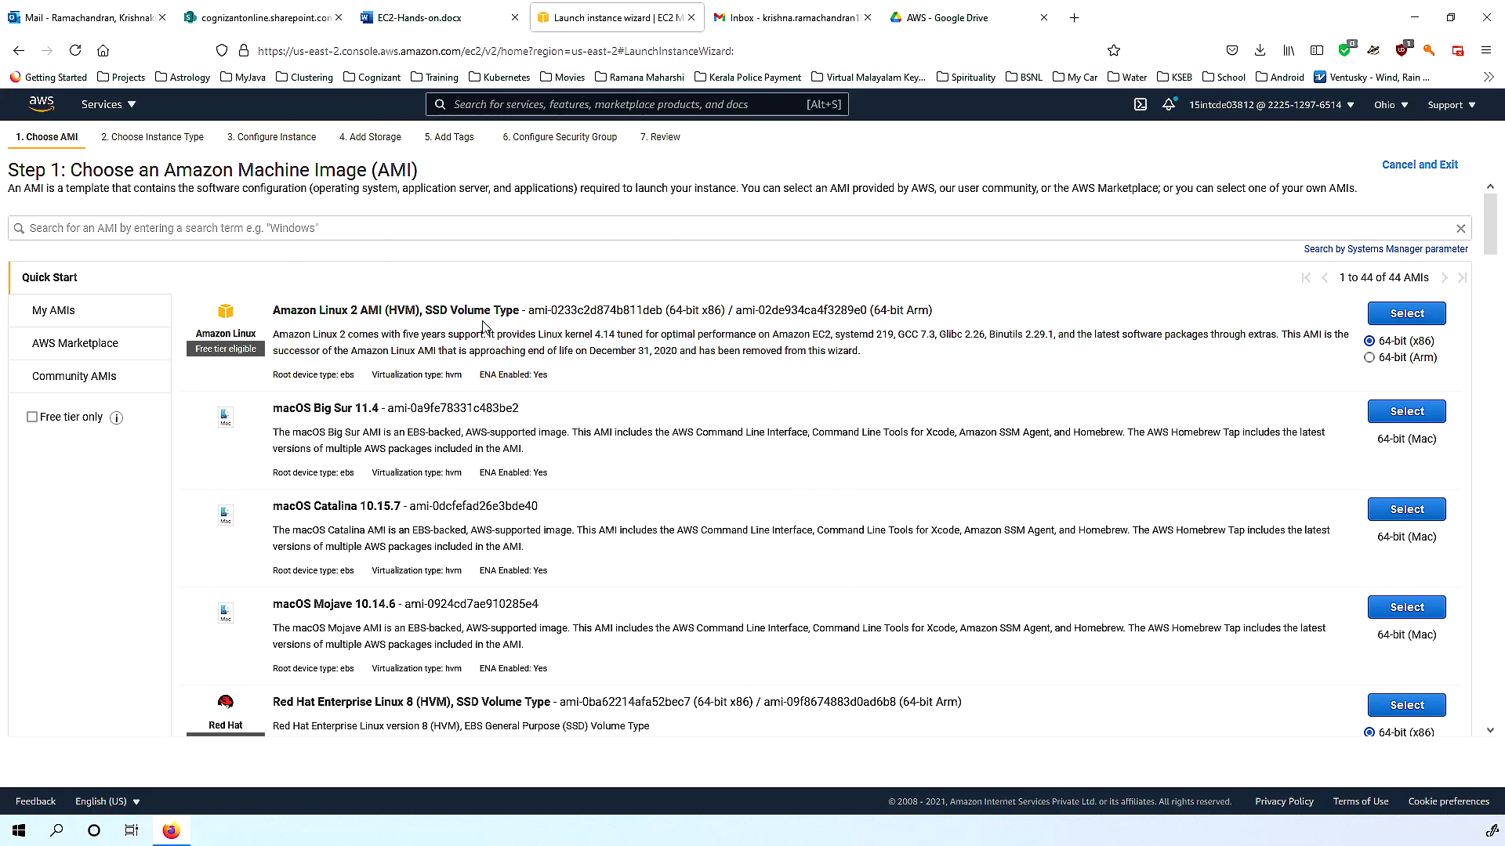
pyautogui.scroll(-5, 617, 402)
pyautogui.scroll(5, 617, 401)
pyautogui.scroll(-5, 617, 408)
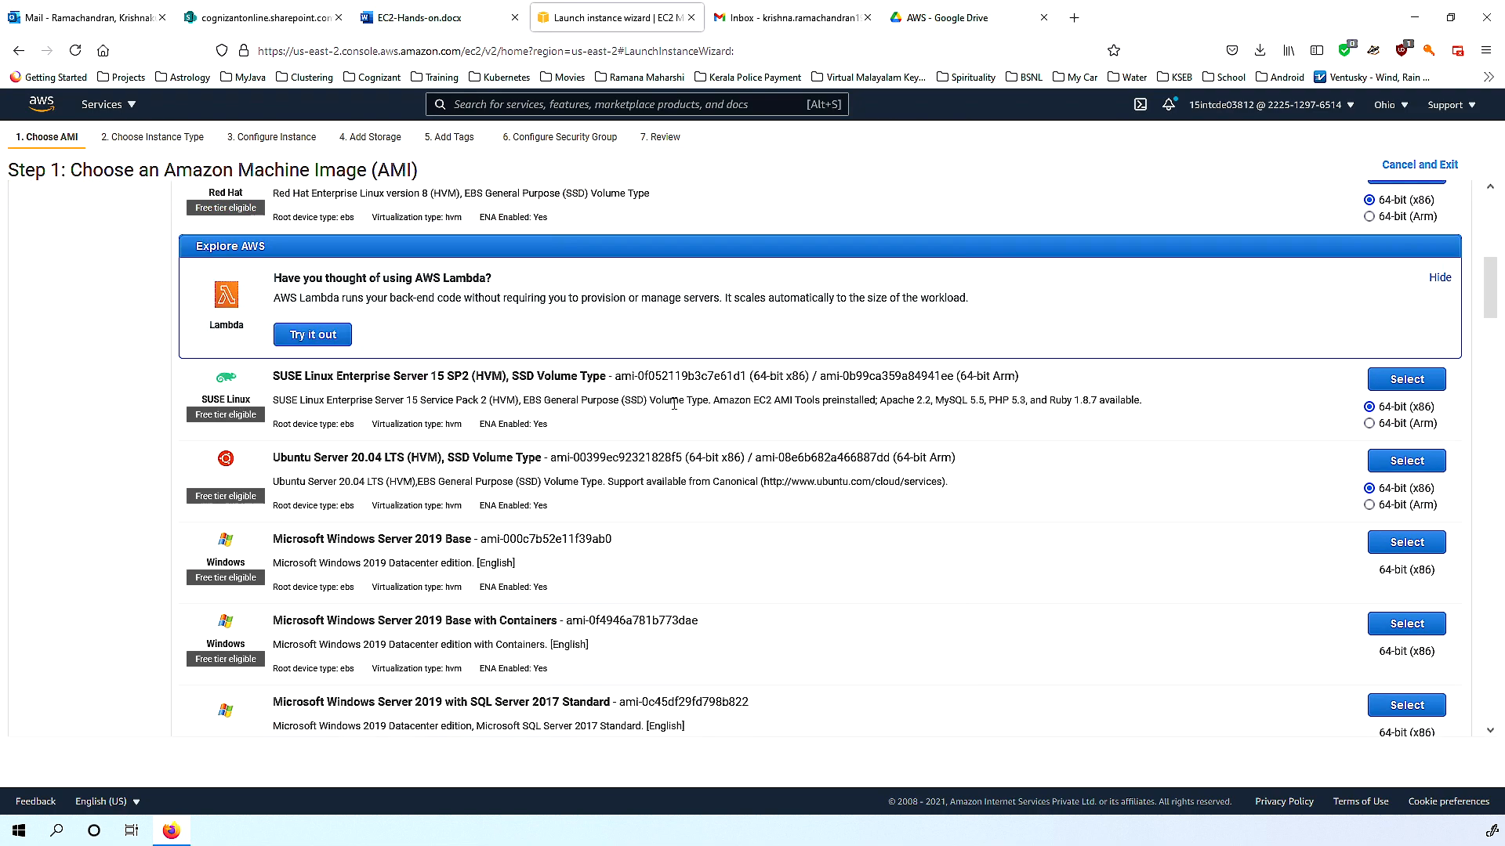
pyautogui.scroll(-2, 548, 566)
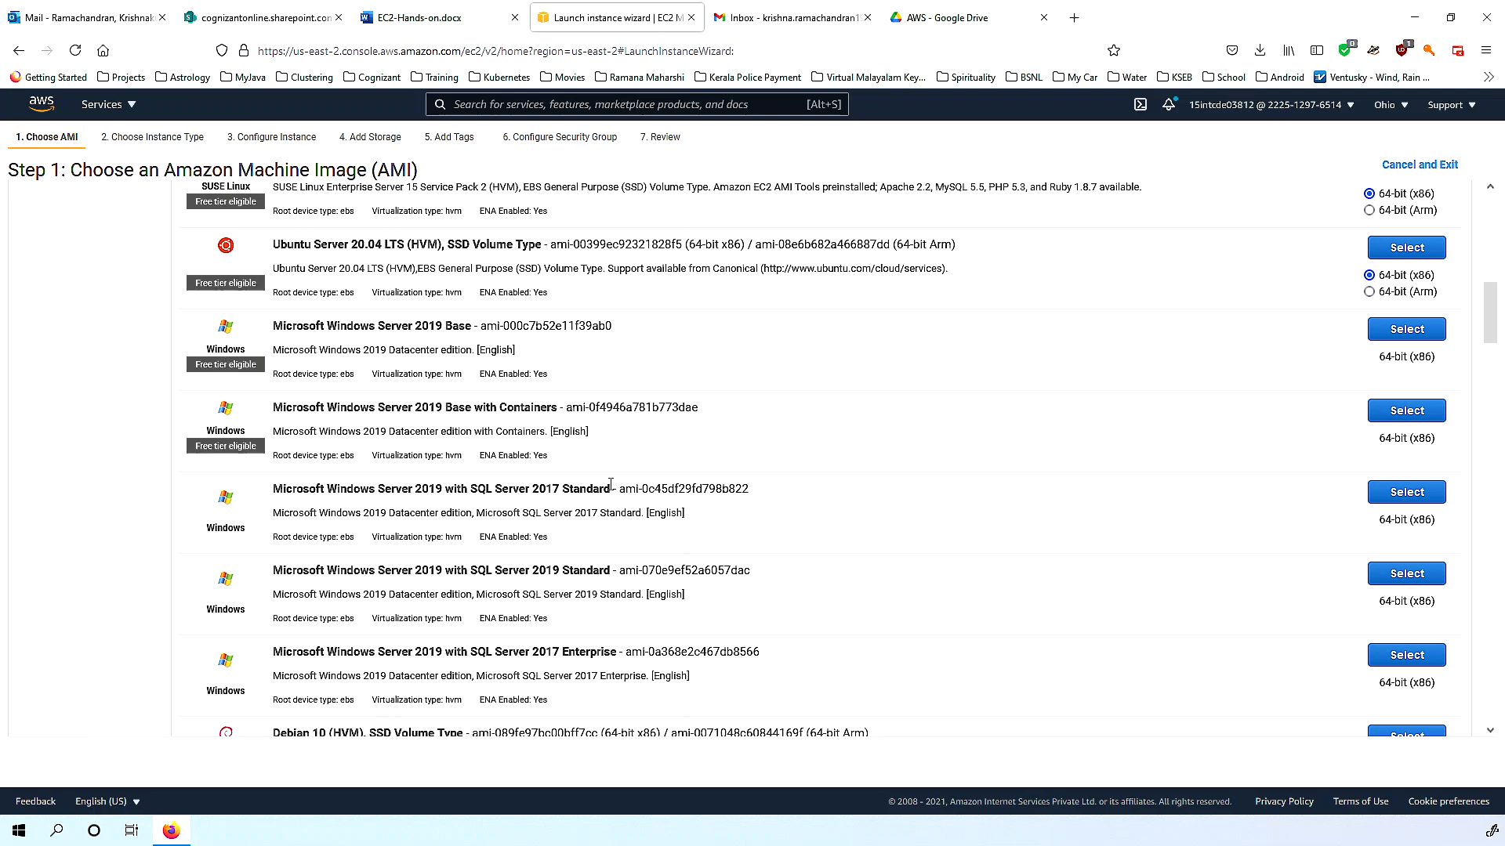
pyautogui.scroll(6, 610, 485)
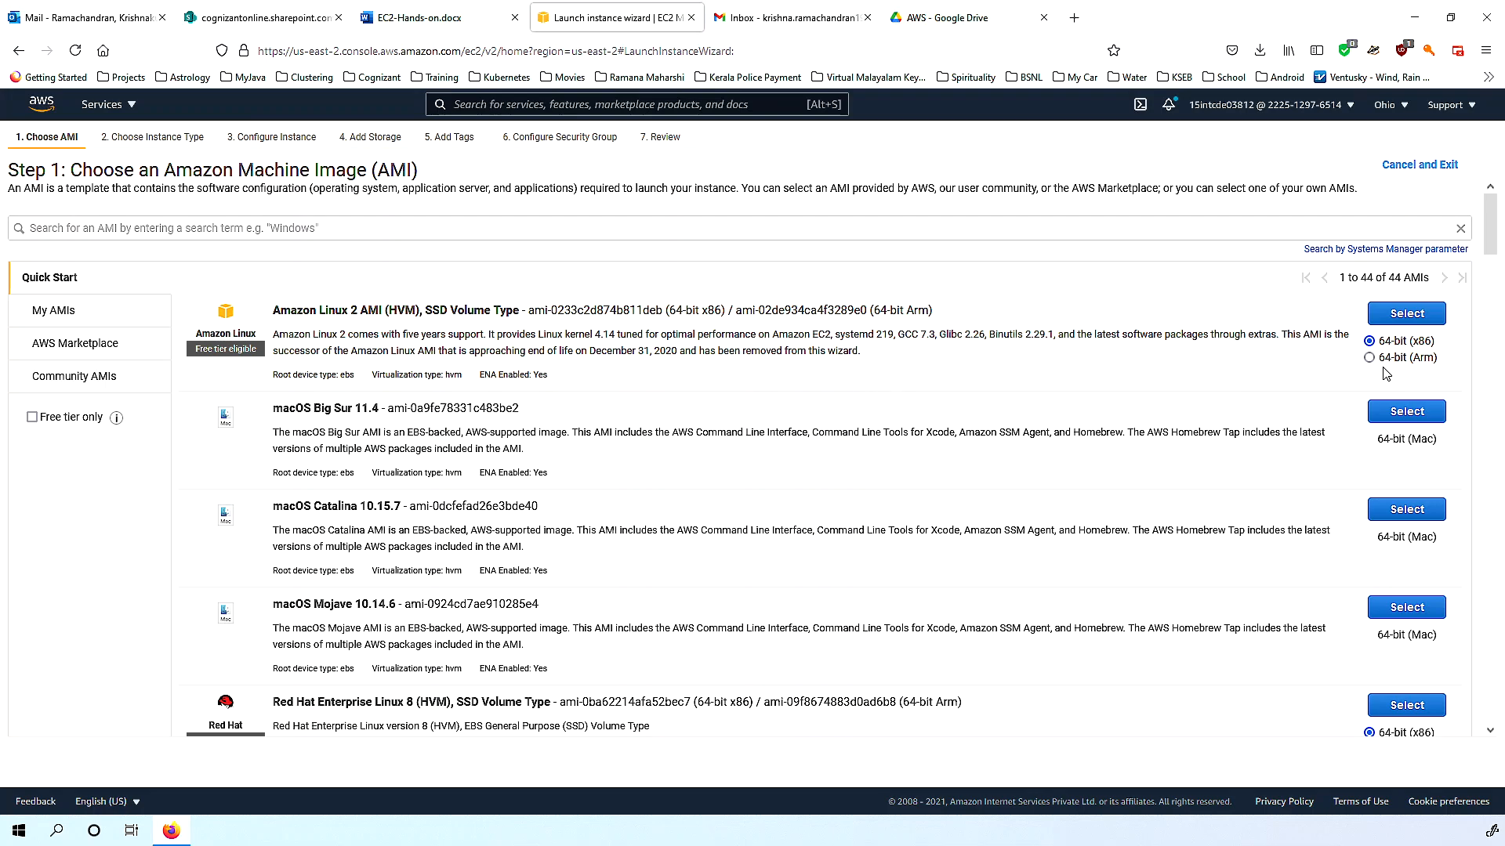
# Select Amazon Linux 2 as the instance's machine image.
pyautogui.click(1396, 314)
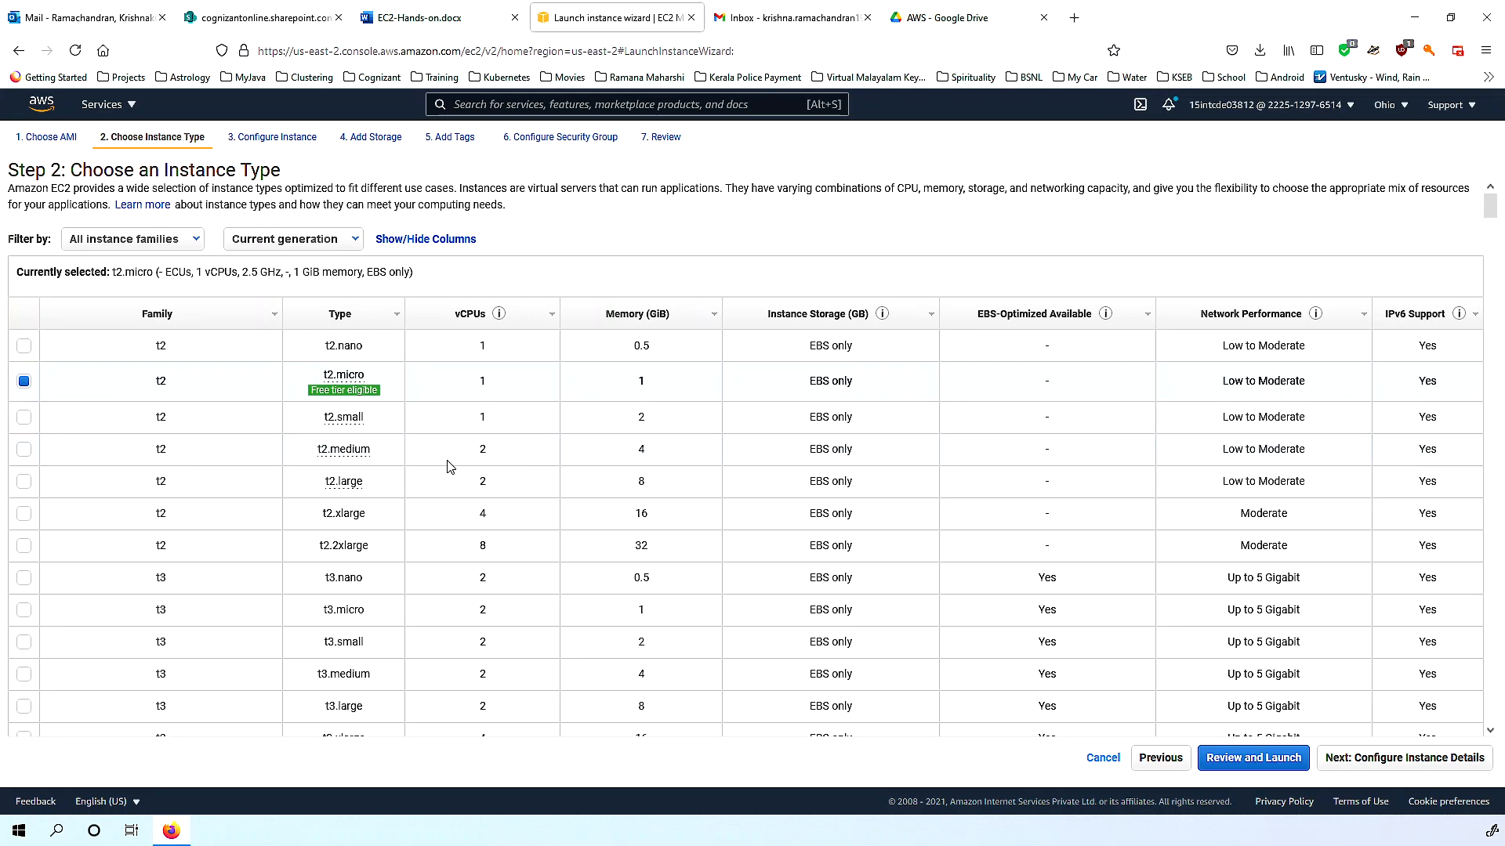
pyautogui.moveTo(320, 400)
# Keep the free-tier t2.micro instance type and continue to Configure Instance Details.
pyautogui.moveTo(344, 448)
pyautogui.scroll(-4, 571, 495)
pyautogui.scroll(-3, 571, 495)
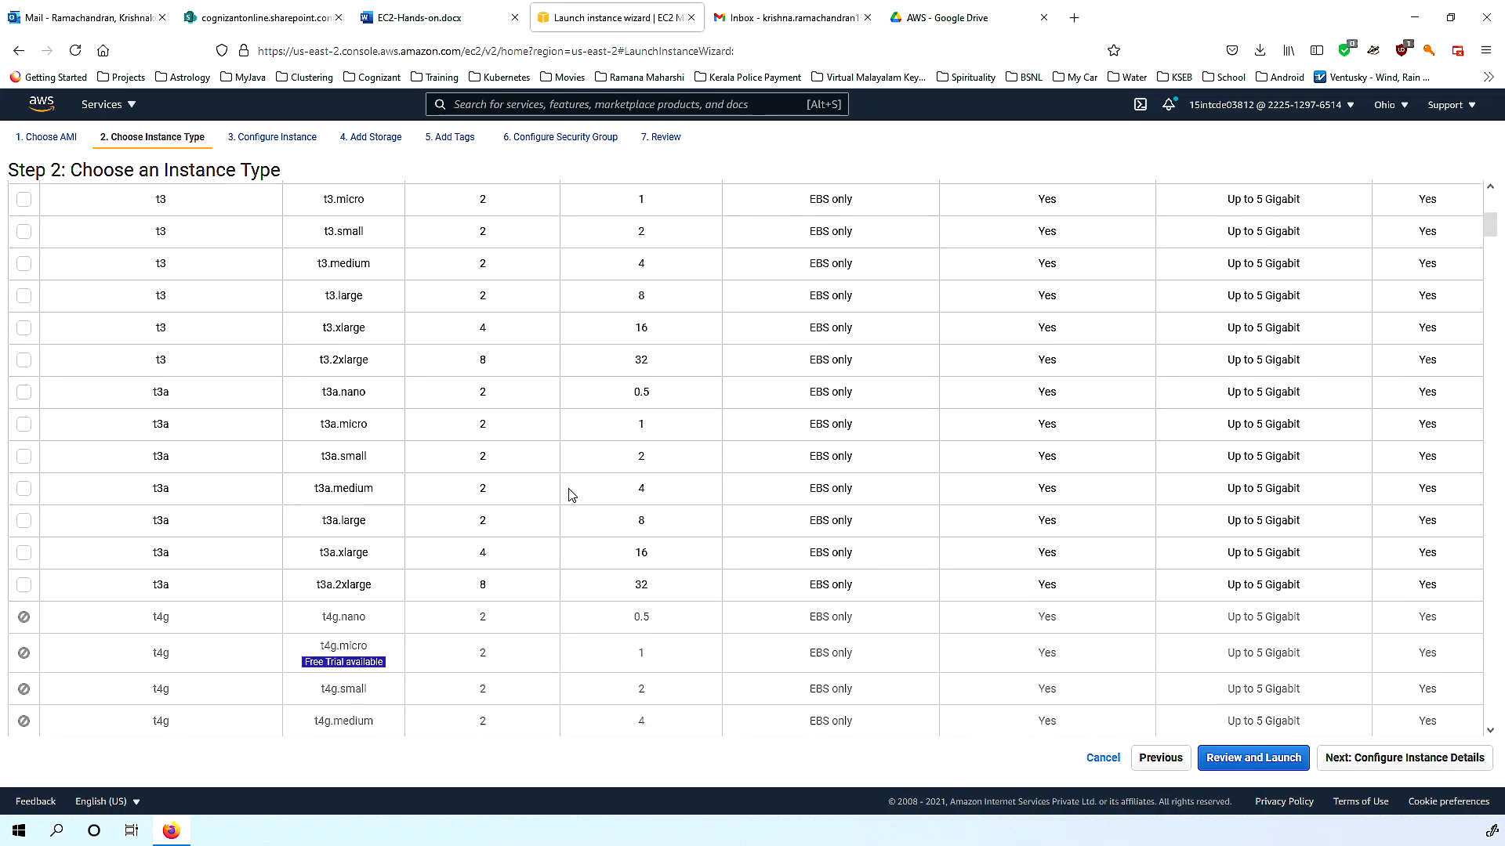
pyautogui.scroll(-3, 571, 494)
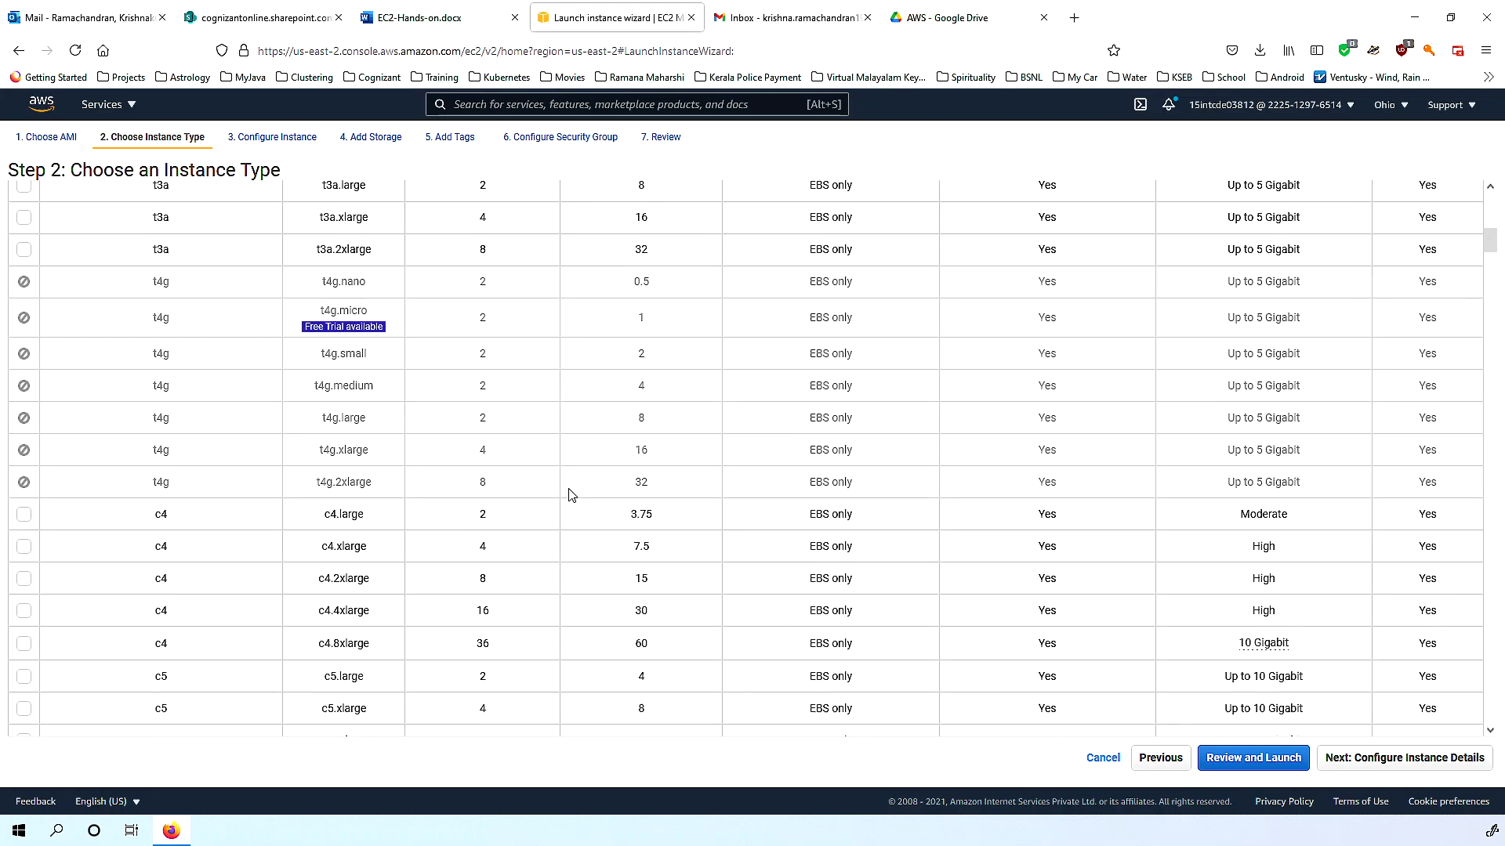
pyautogui.scroll(-2, 571, 494)
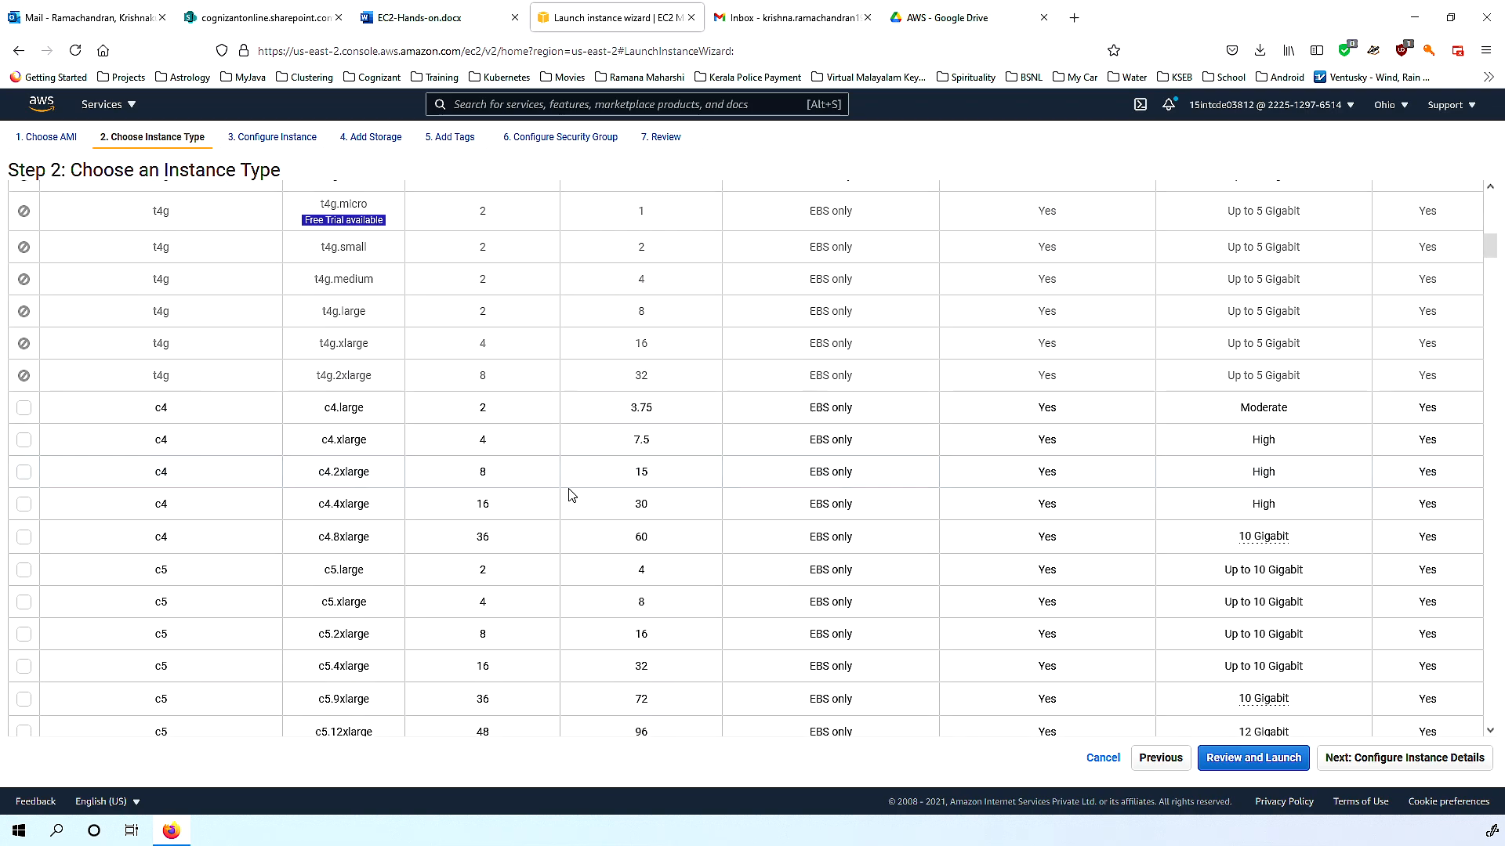
pyautogui.scroll(9, 571, 495)
pyautogui.scroll(3, 571, 494)
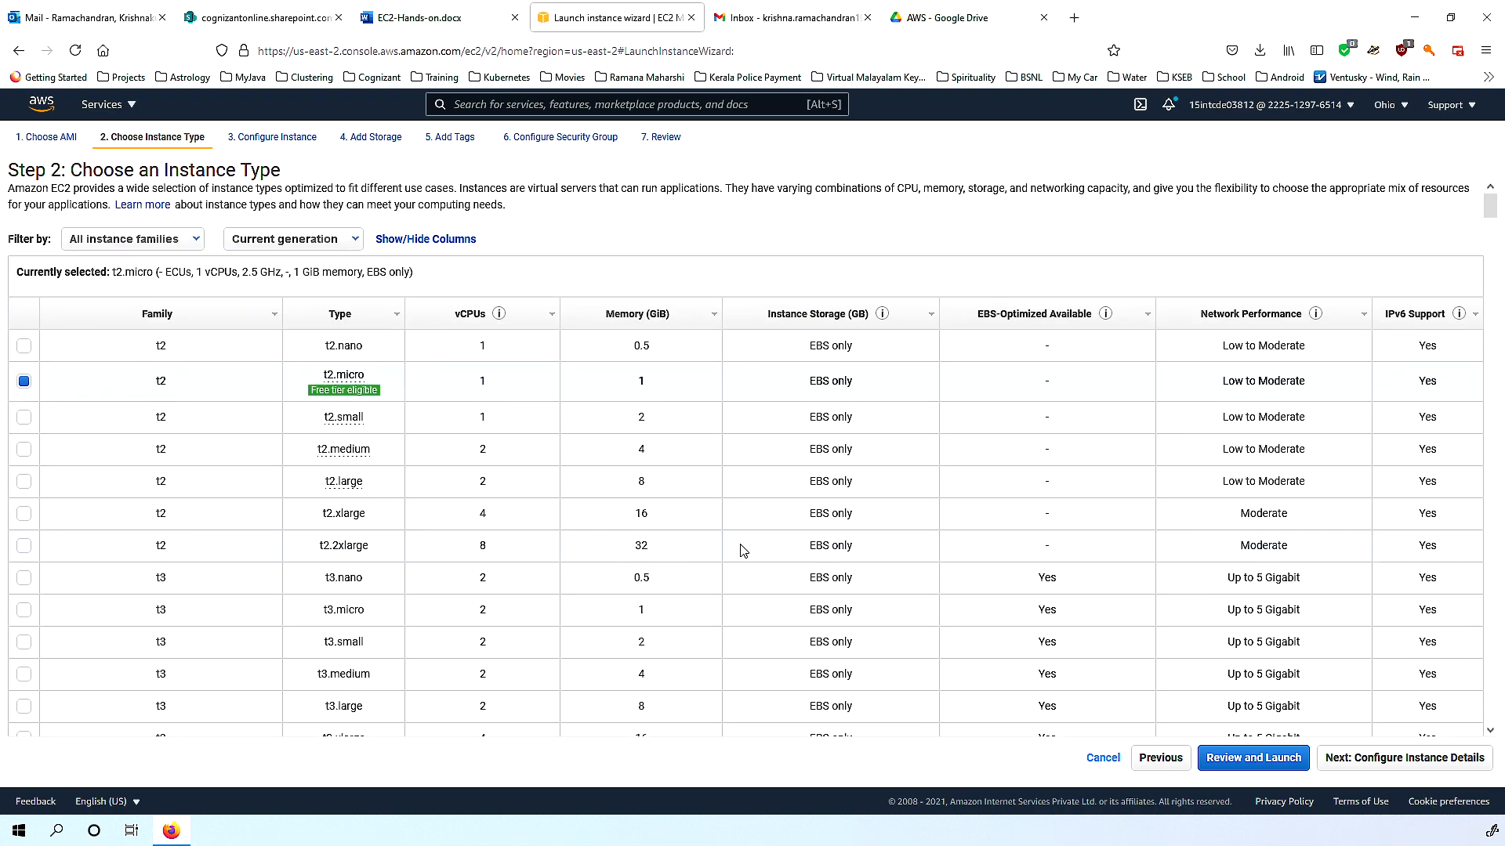
pyautogui.moveTo(342, 382)
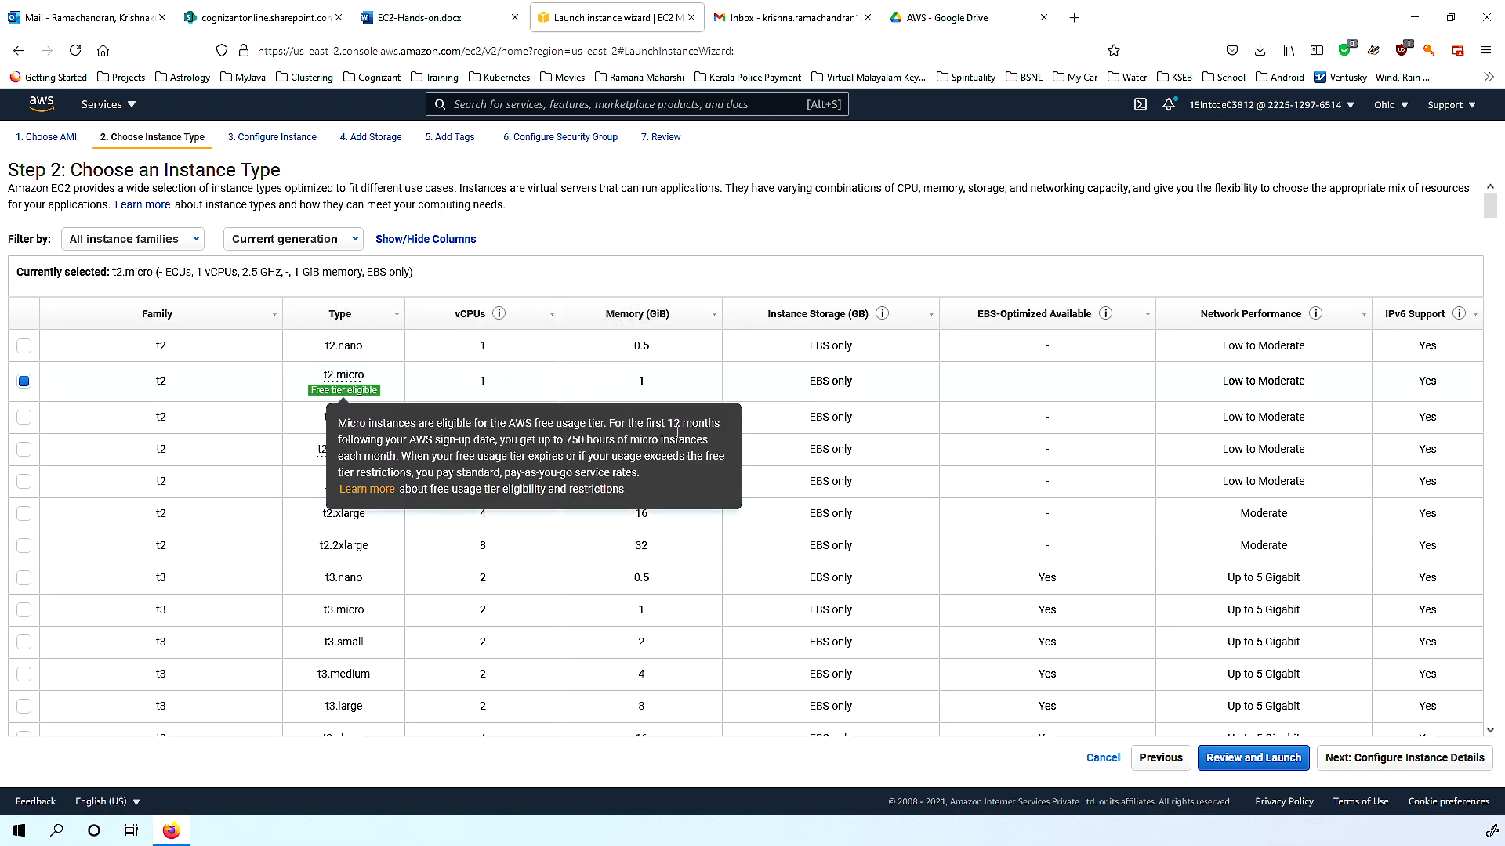
pyautogui.scroll(-4, 739, 476)
pyautogui.scroll(-15, 739, 479)
pyautogui.scroll(15, 703, 498)
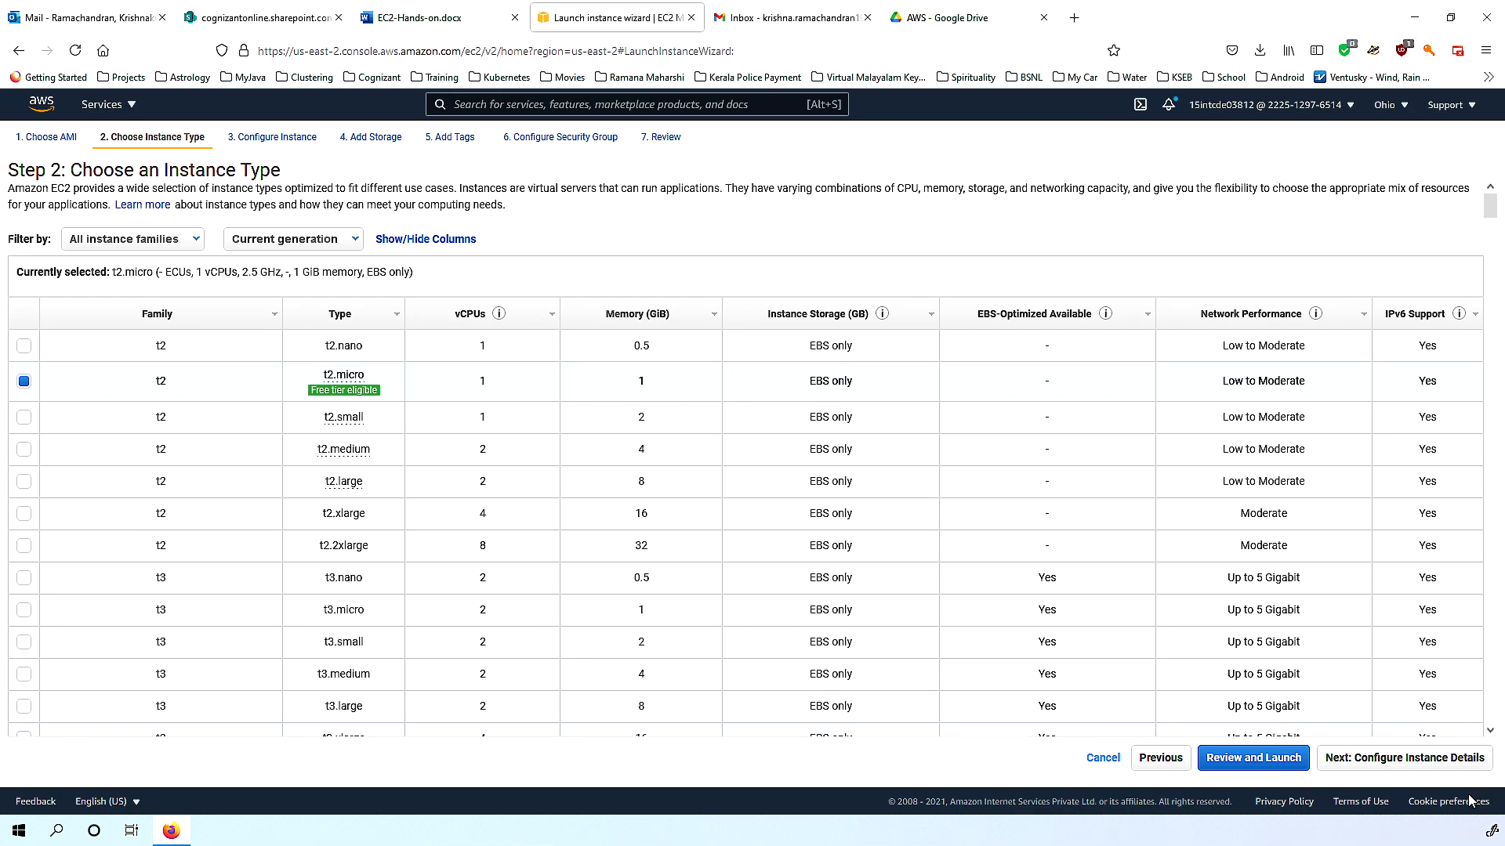
pyautogui.click(1398, 757)
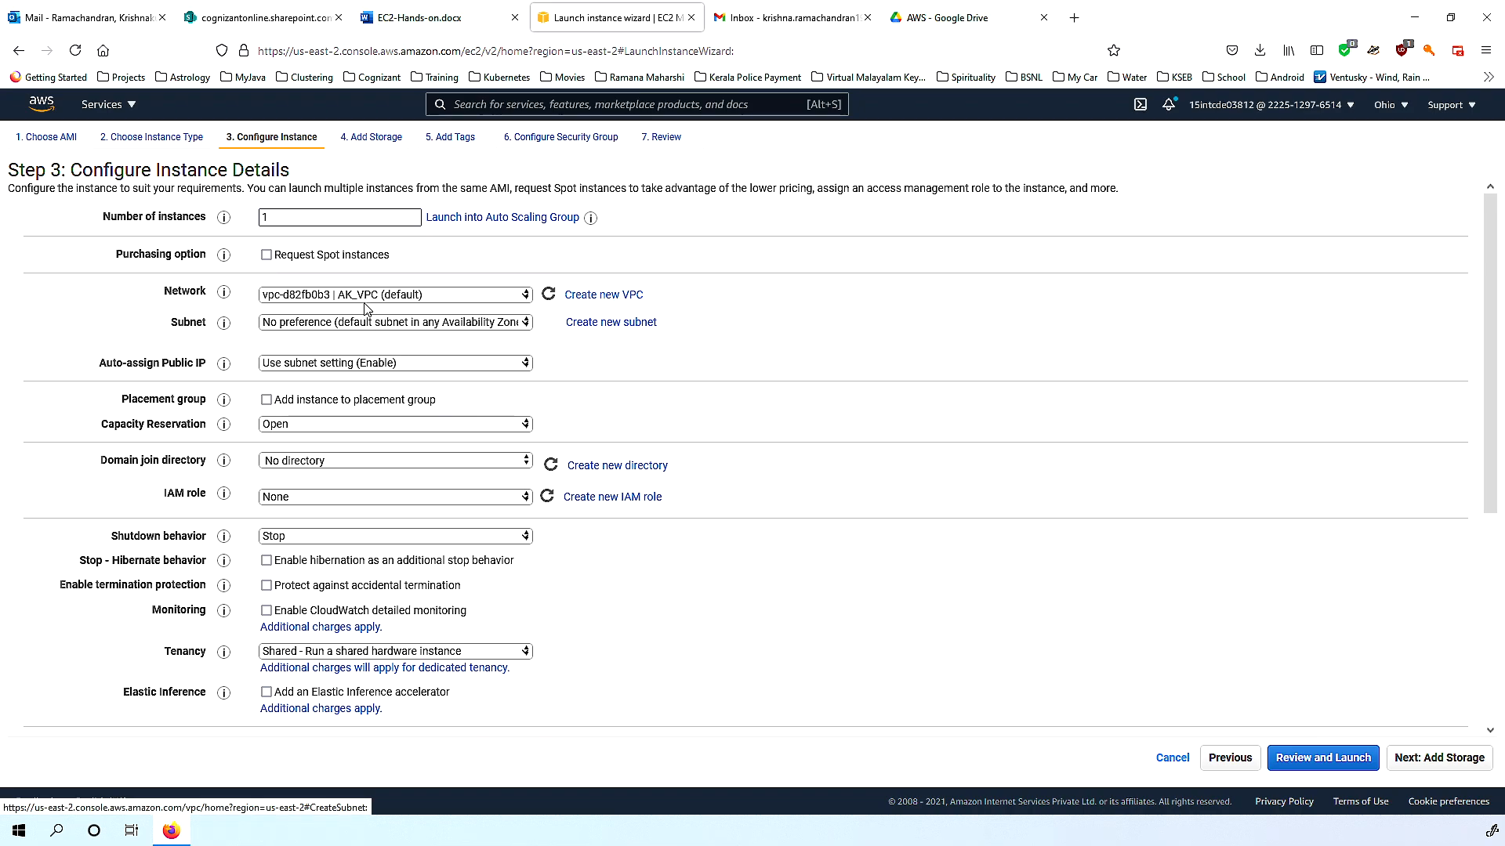
pyautogui.click(383, 297)
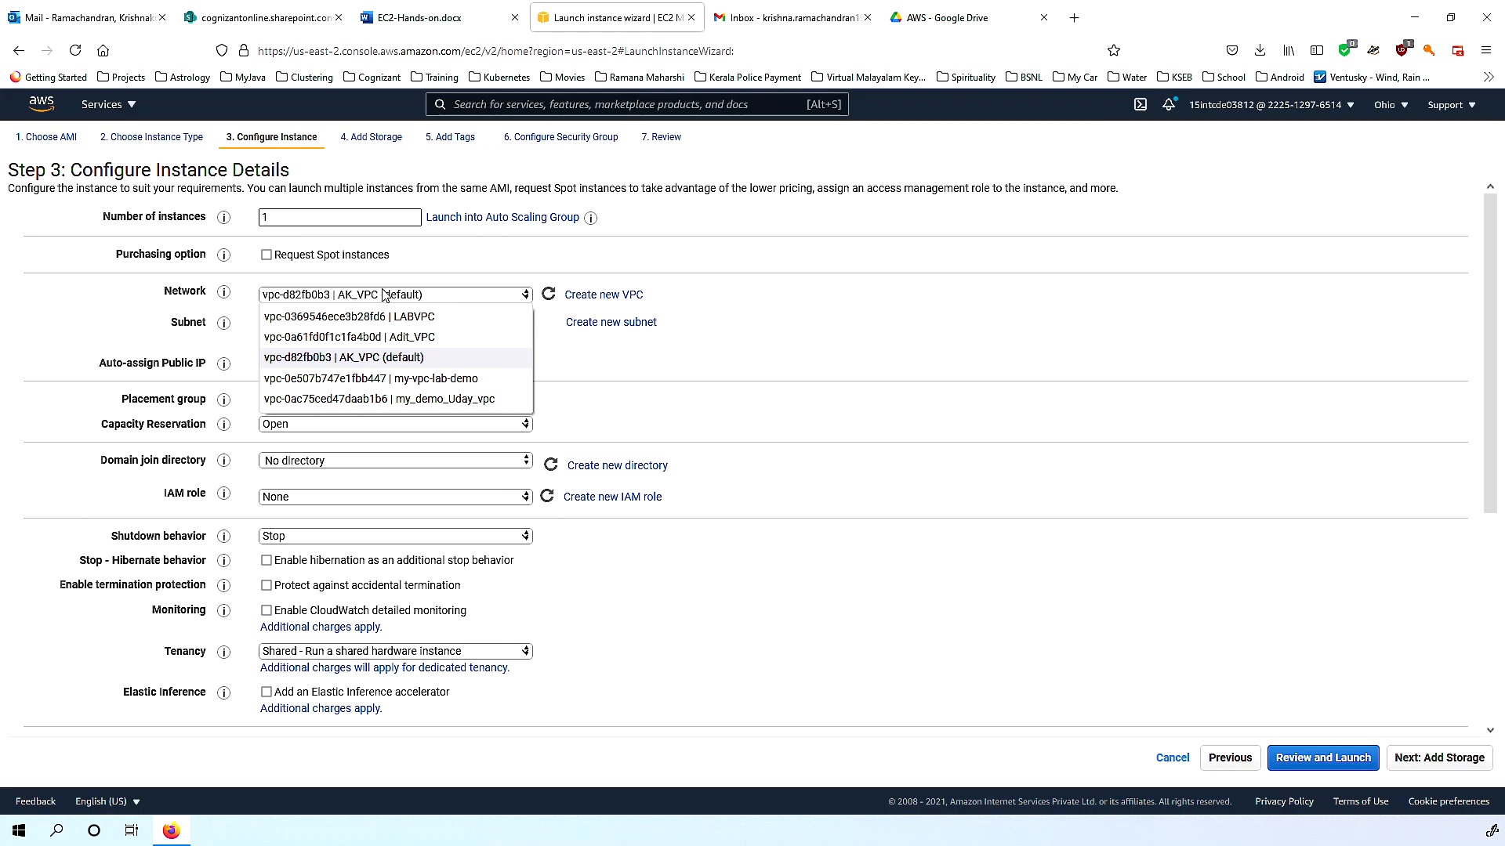
pyautogui.click(384, 295)
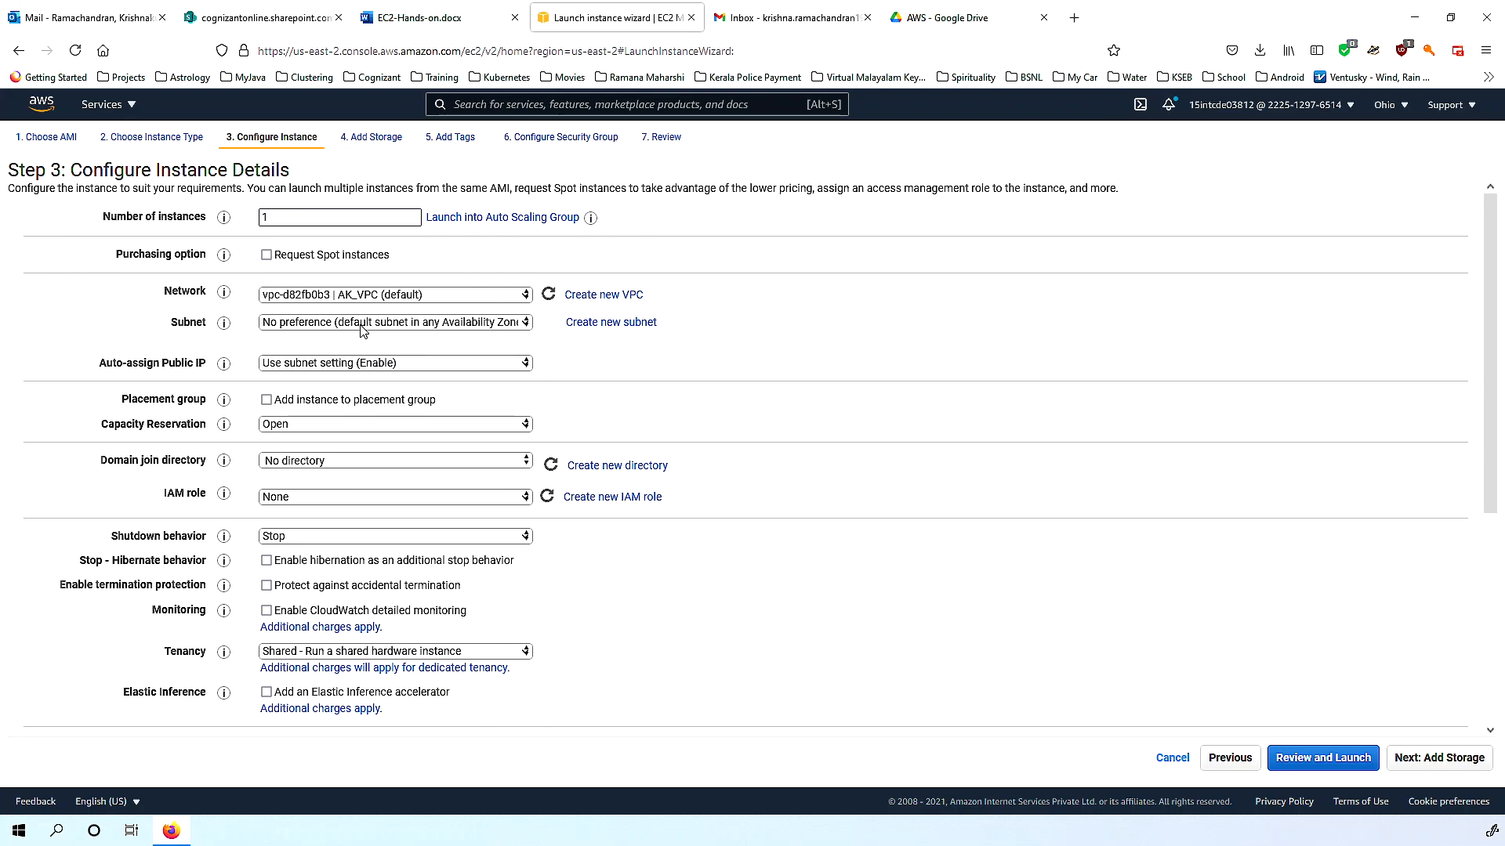
pyautogui.click(403, 326)
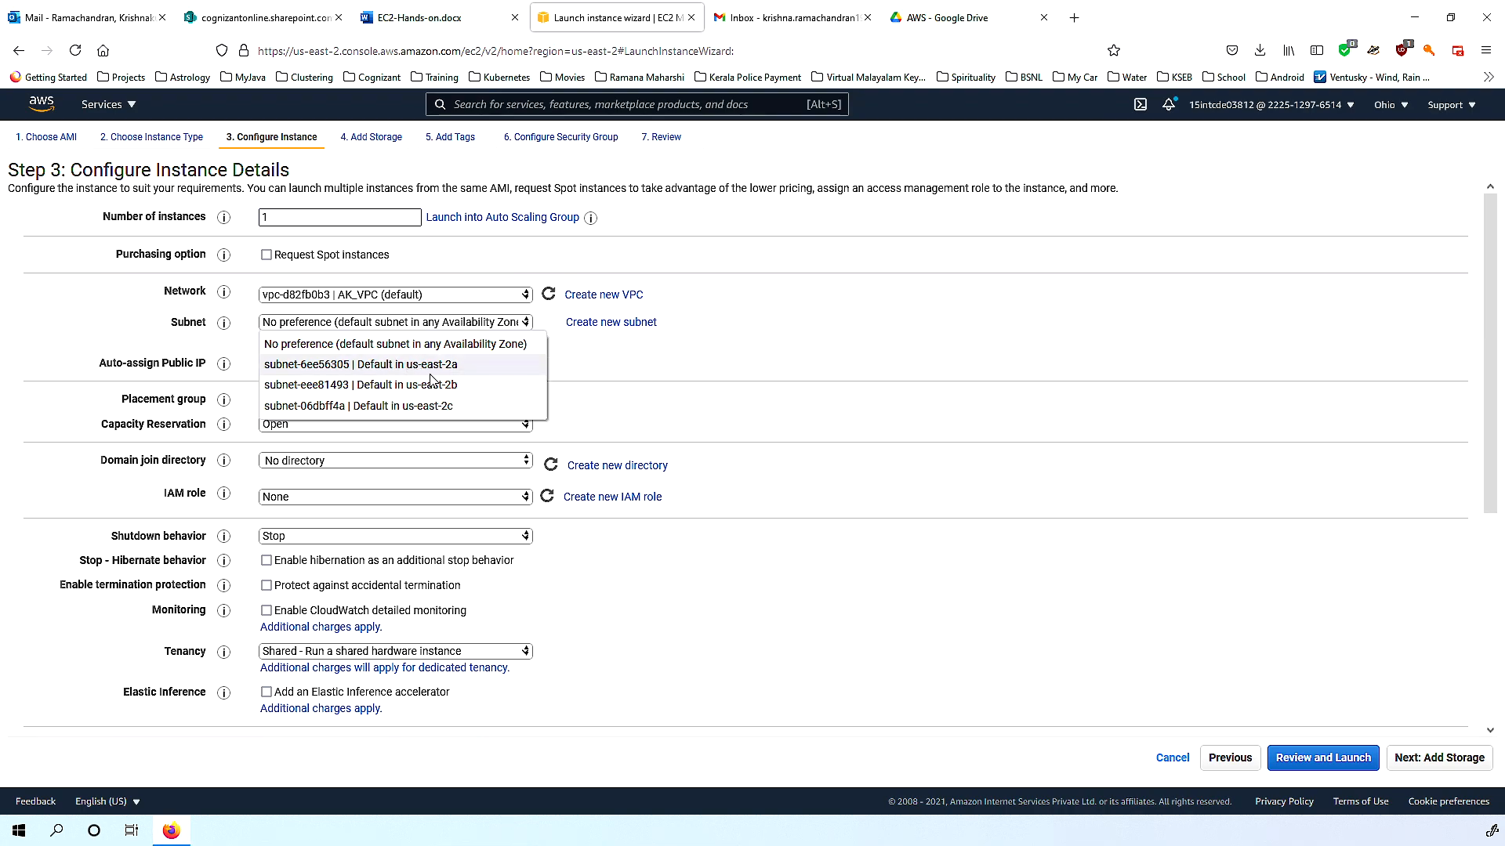
pyautogui.click(730, 358)
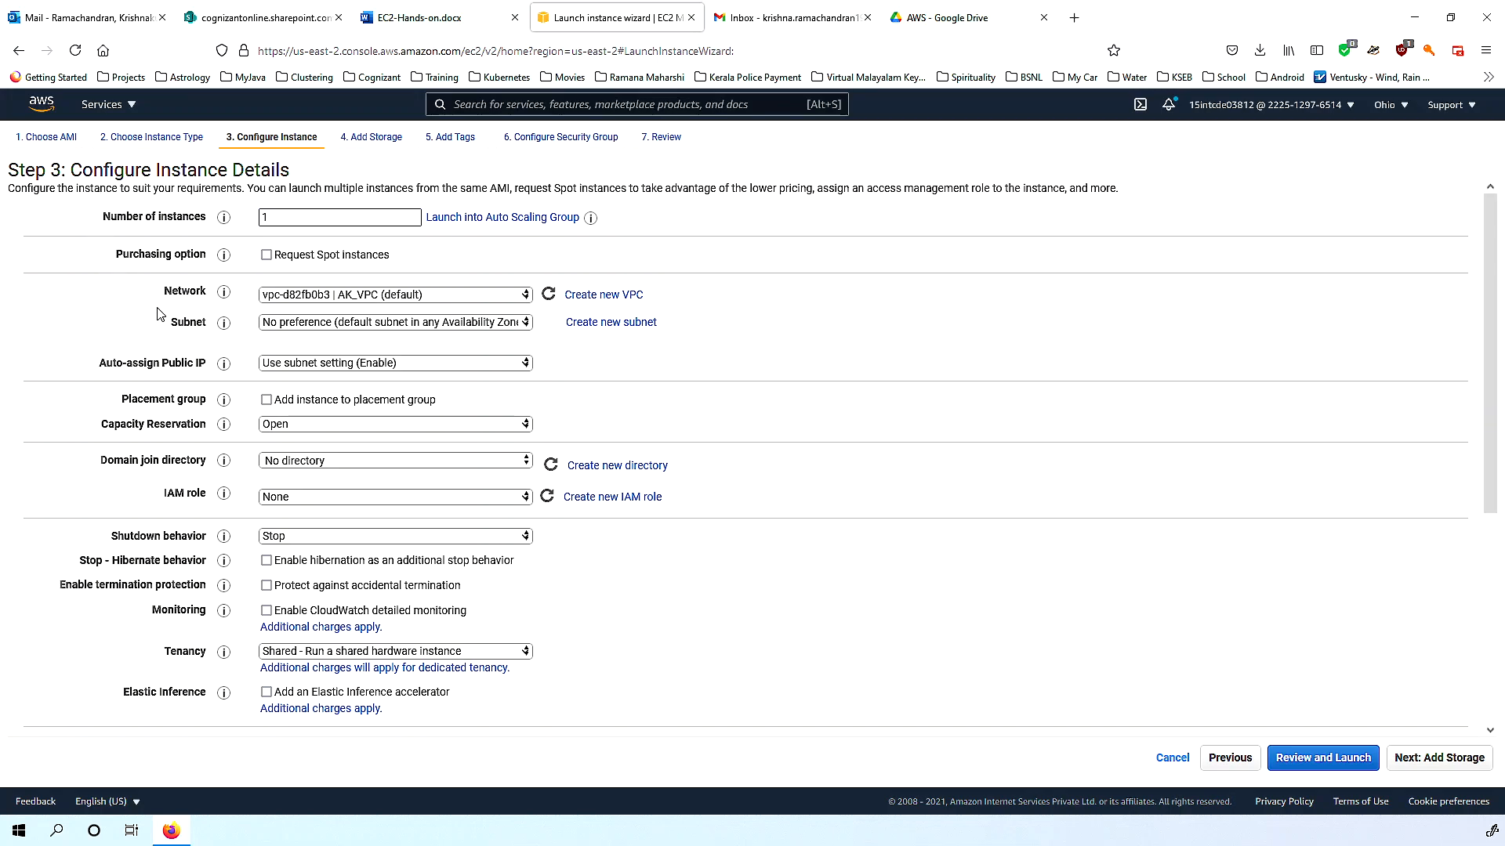
pyautogui.doubleClick(289, 221)
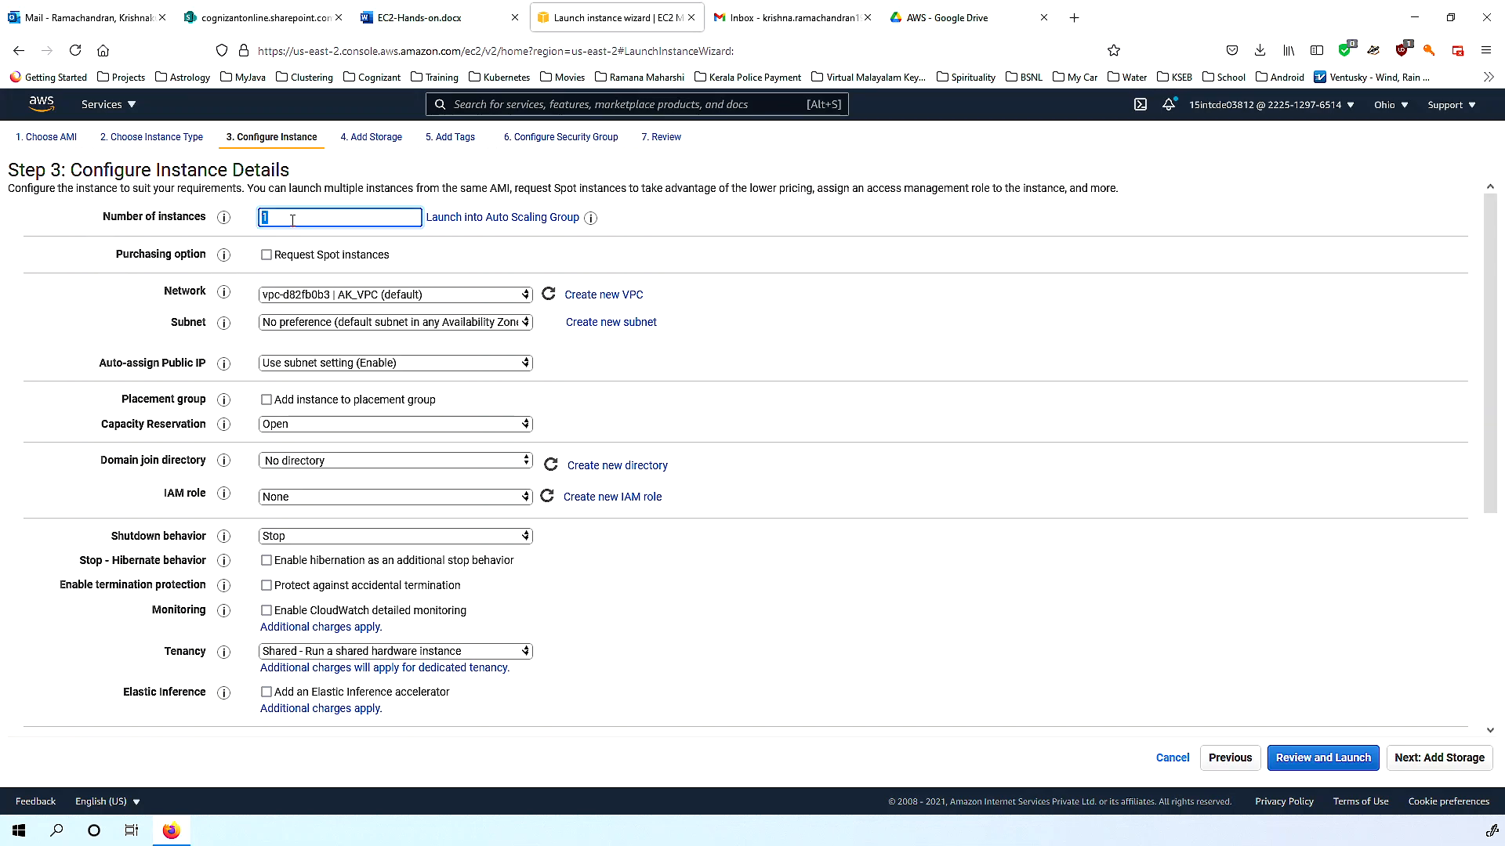
pyautogui.click(975, 401)
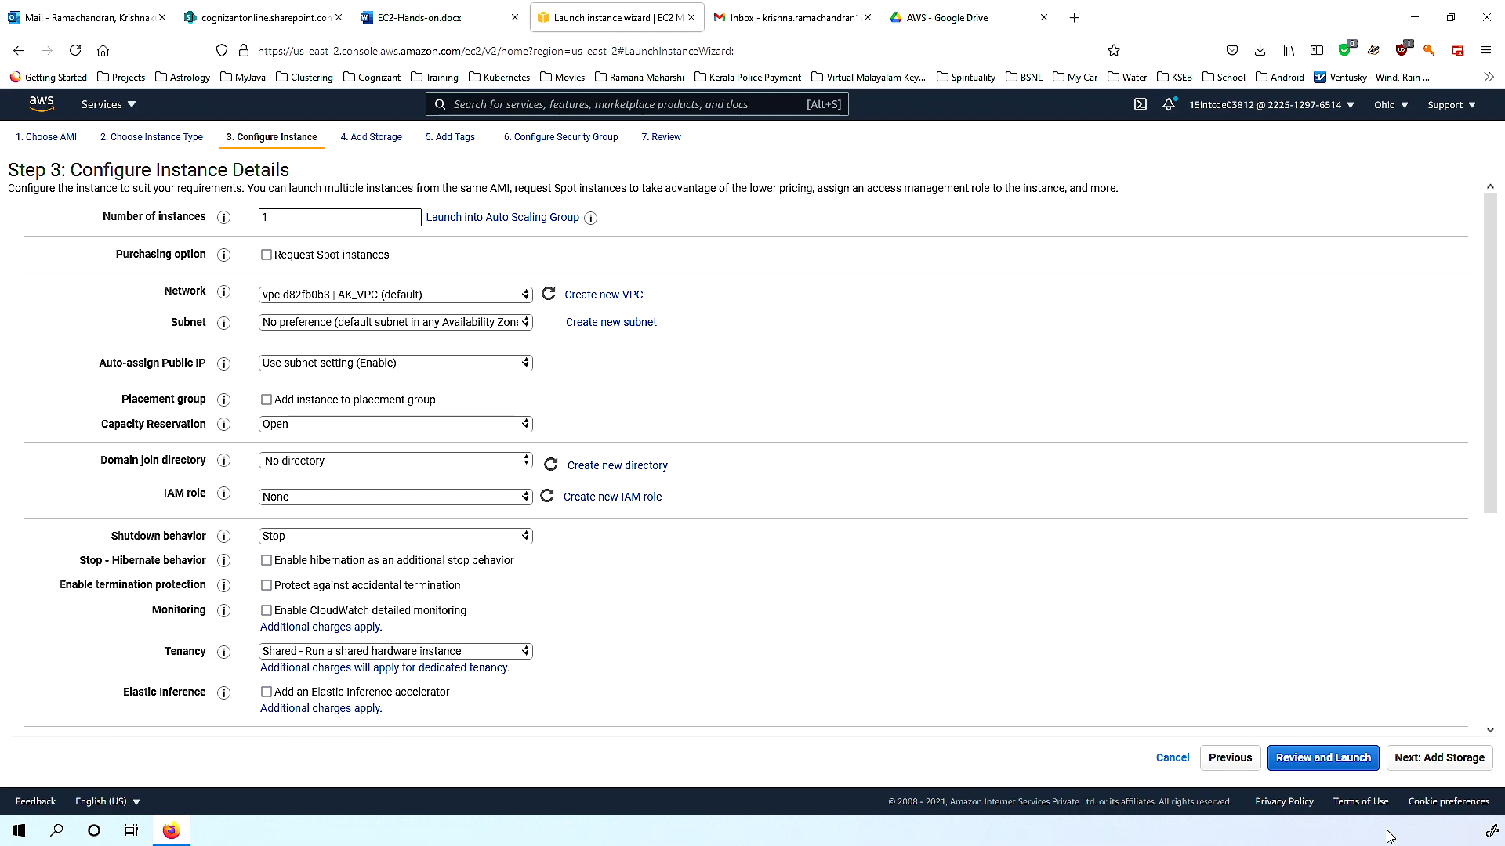
# Move to Add Storage and inspect the 8 GiB gp2 root volume on xvda.
pyautogui.click(1449, 776)
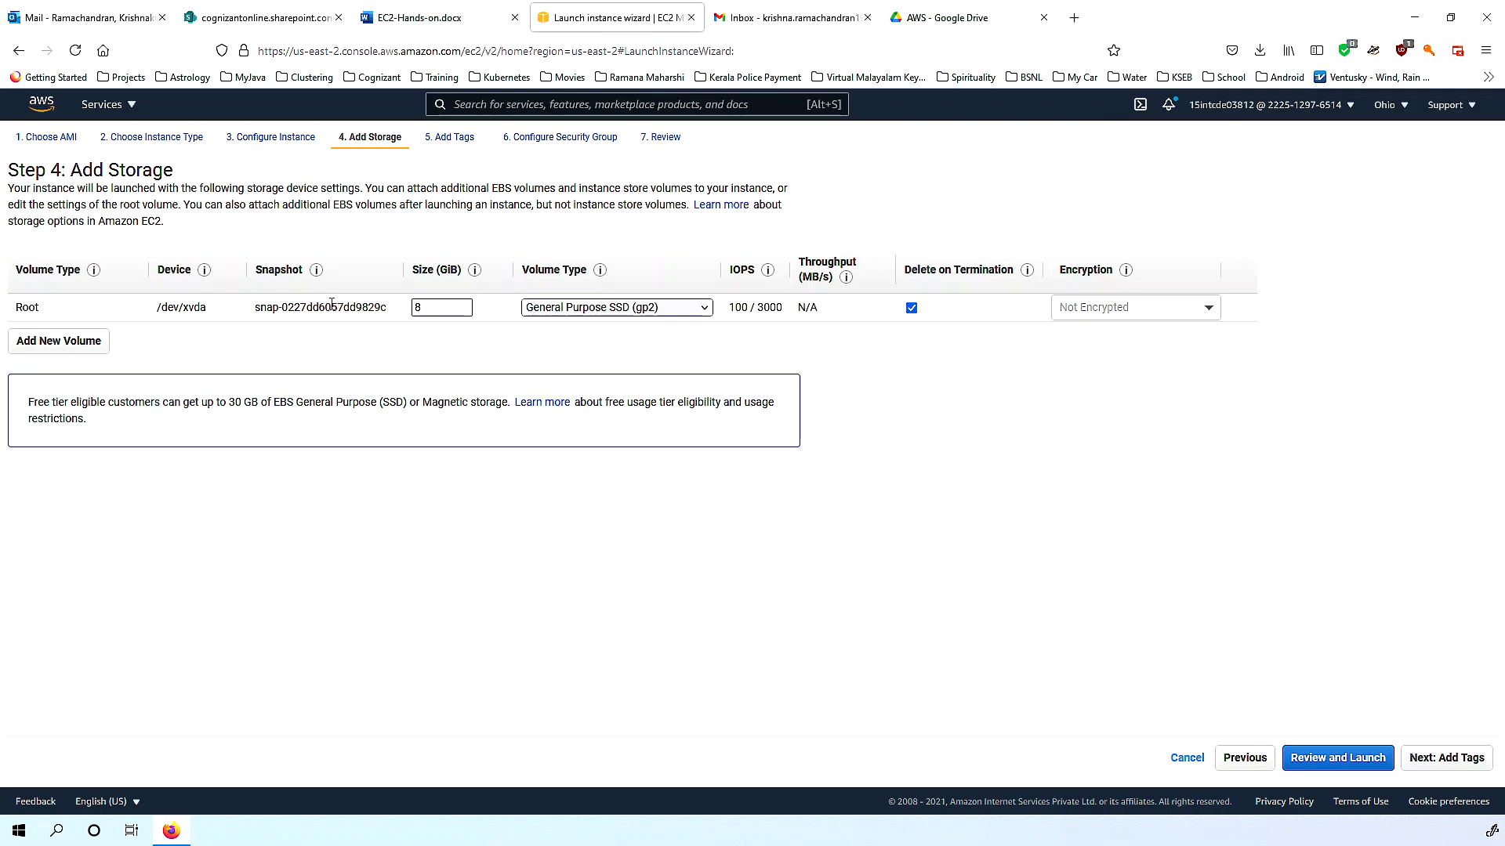
pyautogui.doubleClick(185, 306)
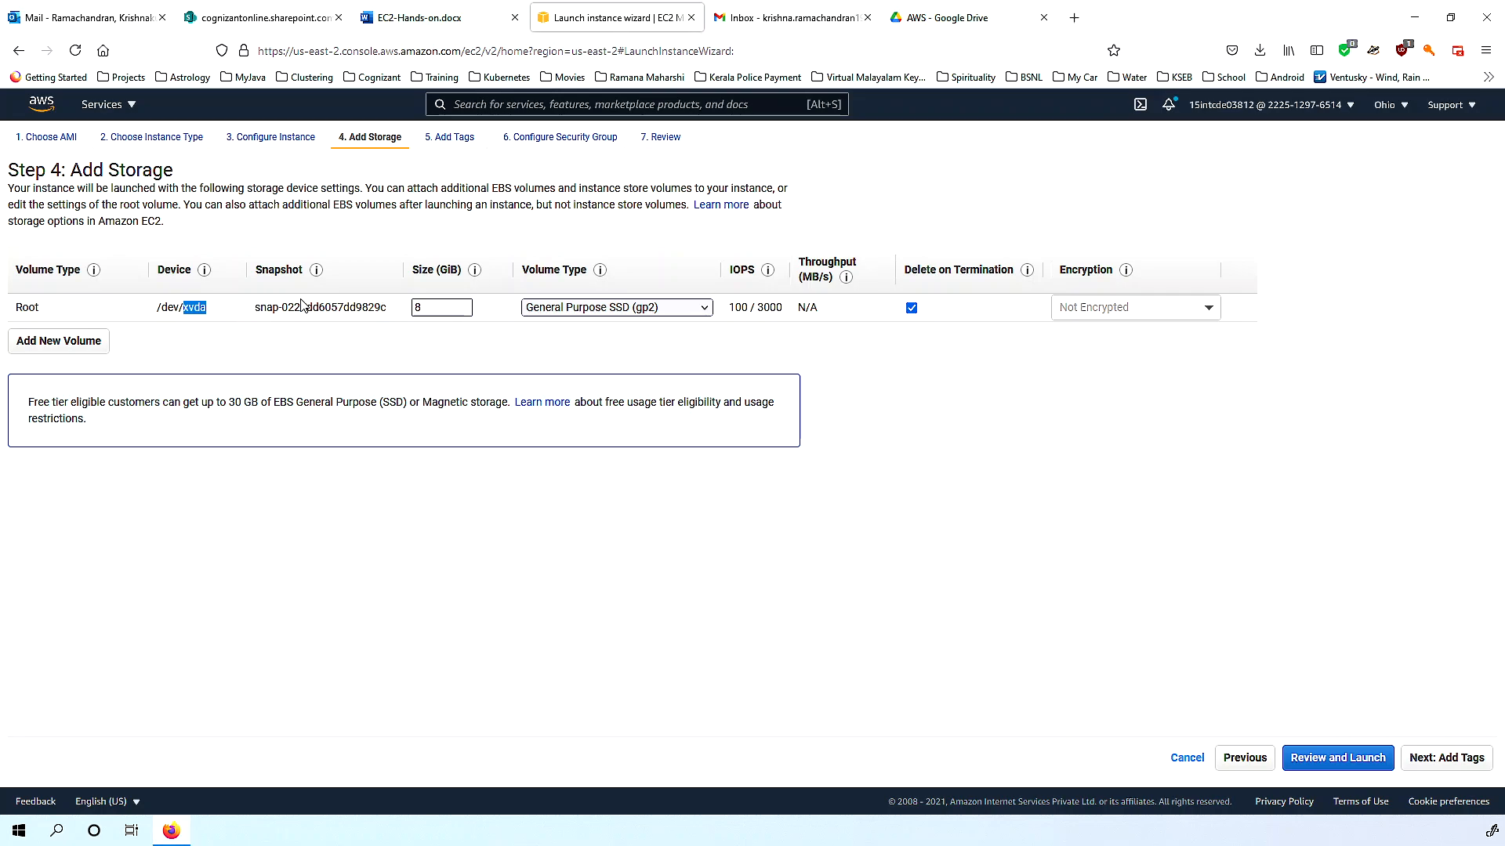
pyautogui.click(629, 312)
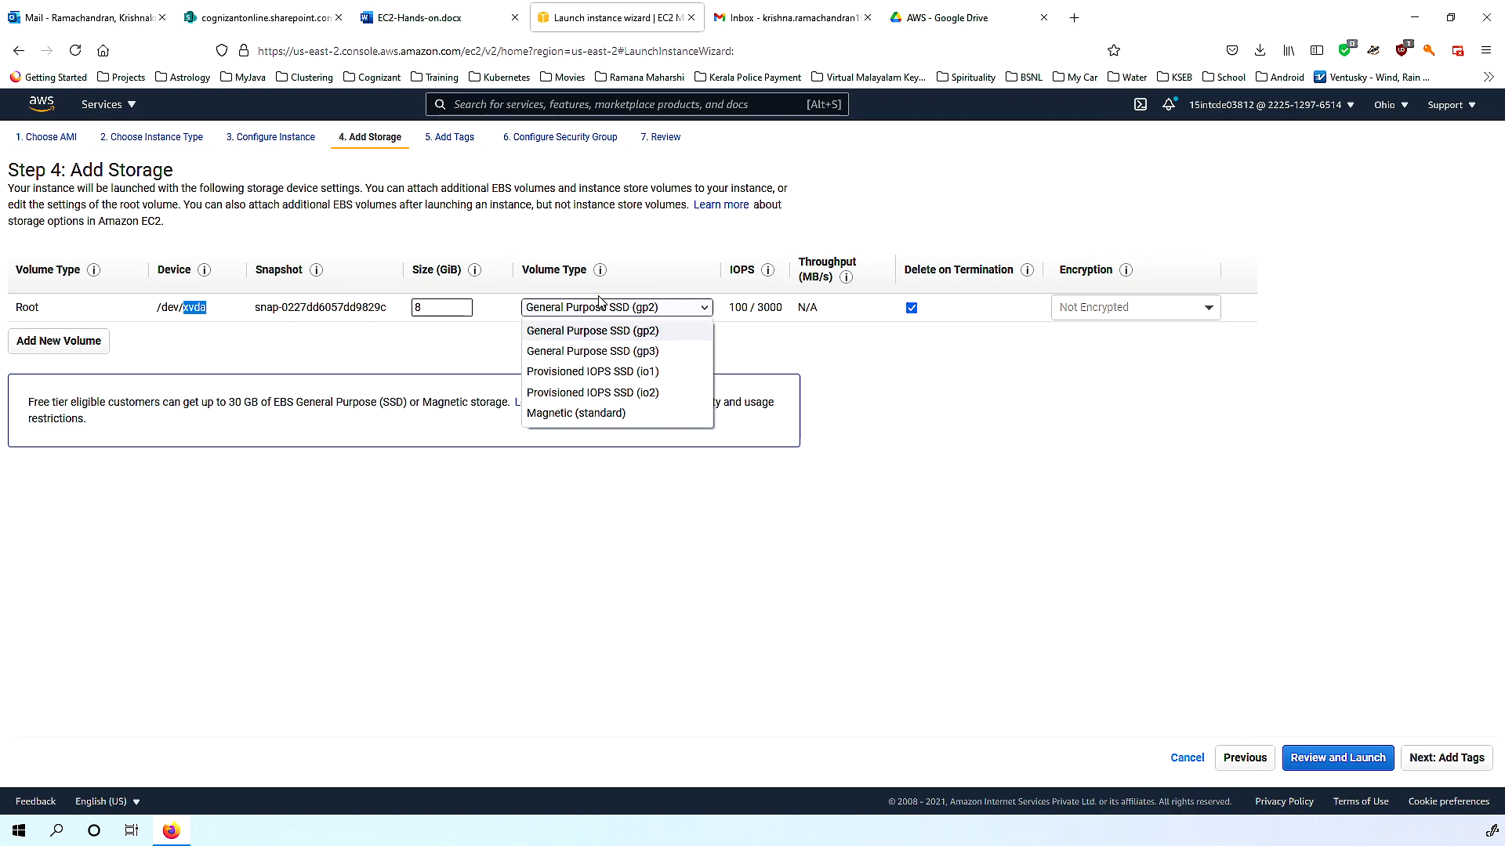
pyautogui.click(649, 240)
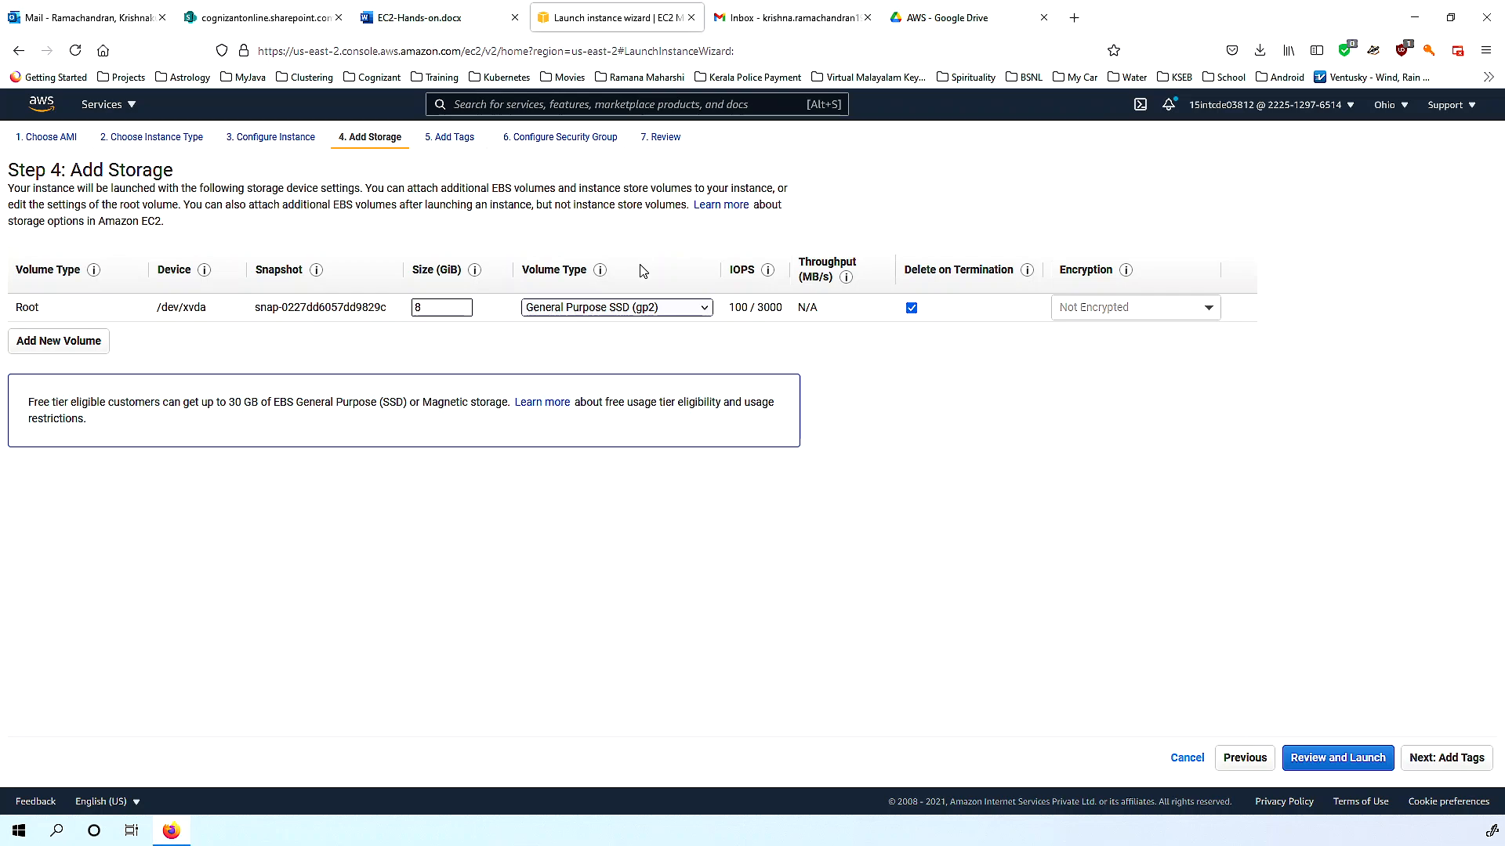
pyautogui.click(637, 308)
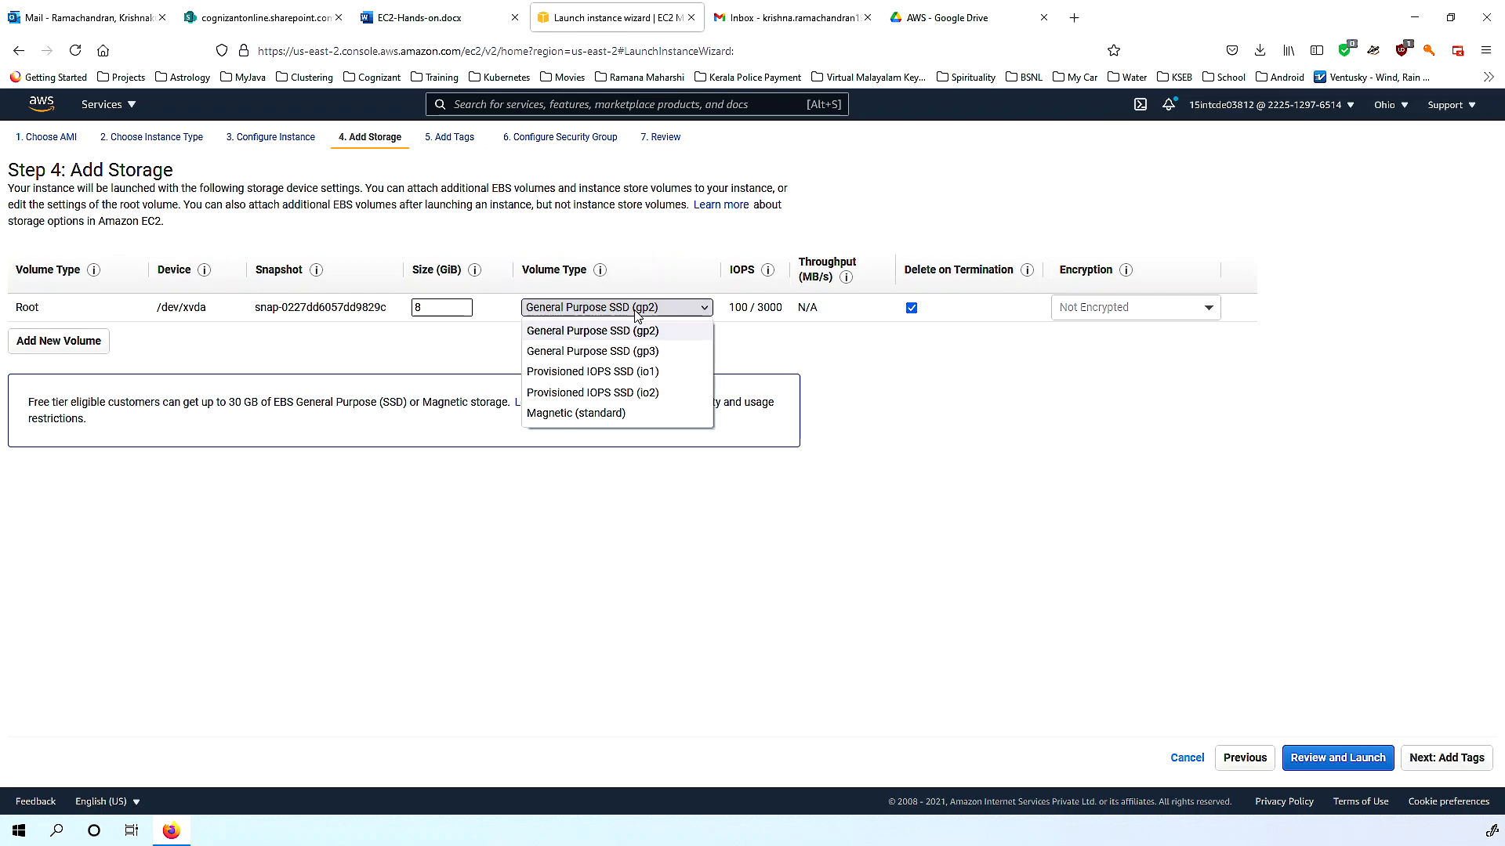
pyautogui.click(636, 312)
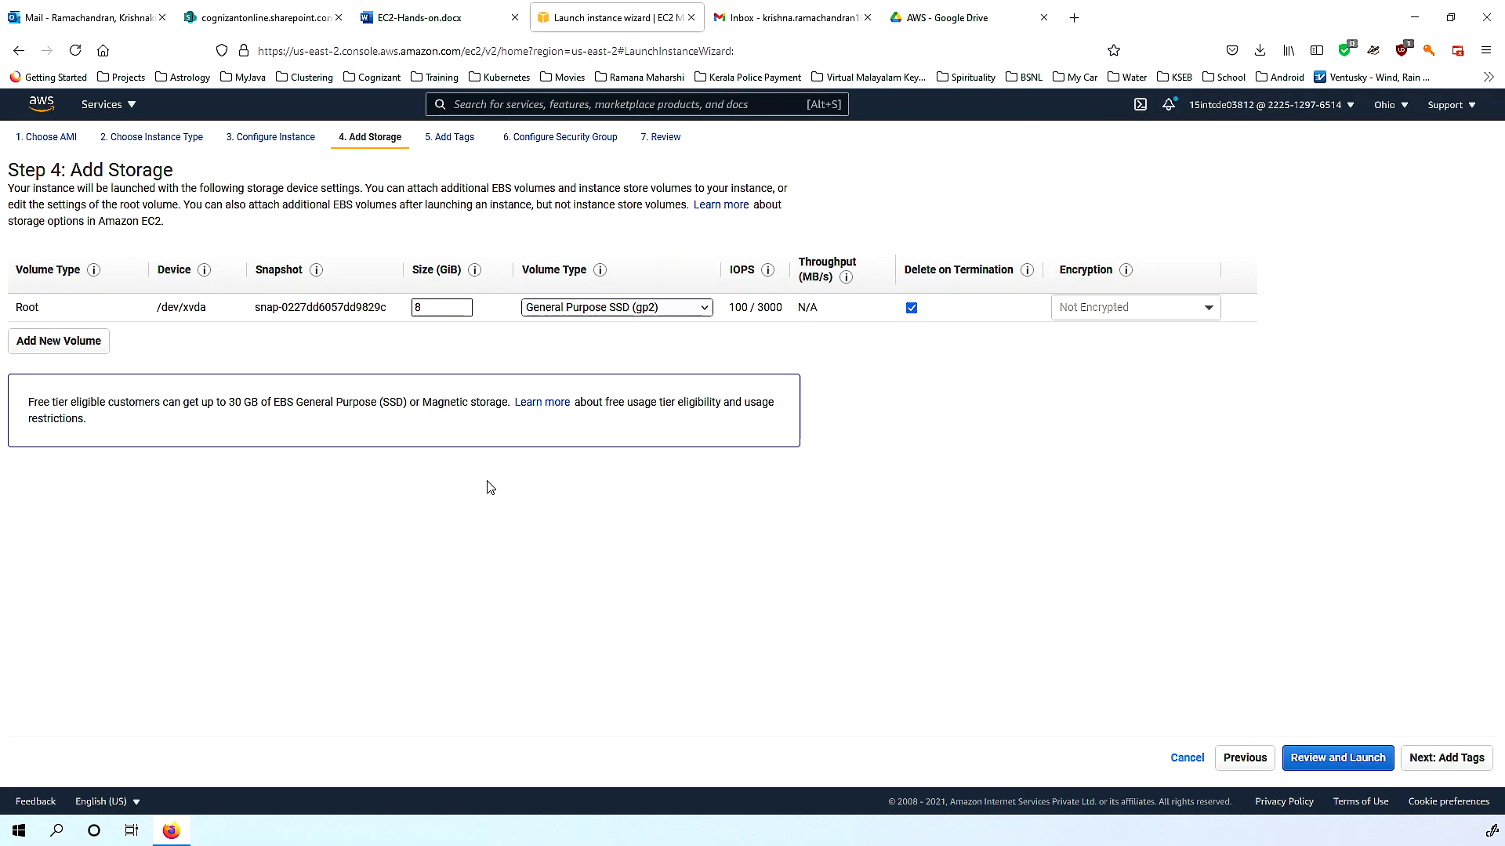
# On the Add Tags step, add an Application tag with value Todo.
pyautogui.click(1434, 760)
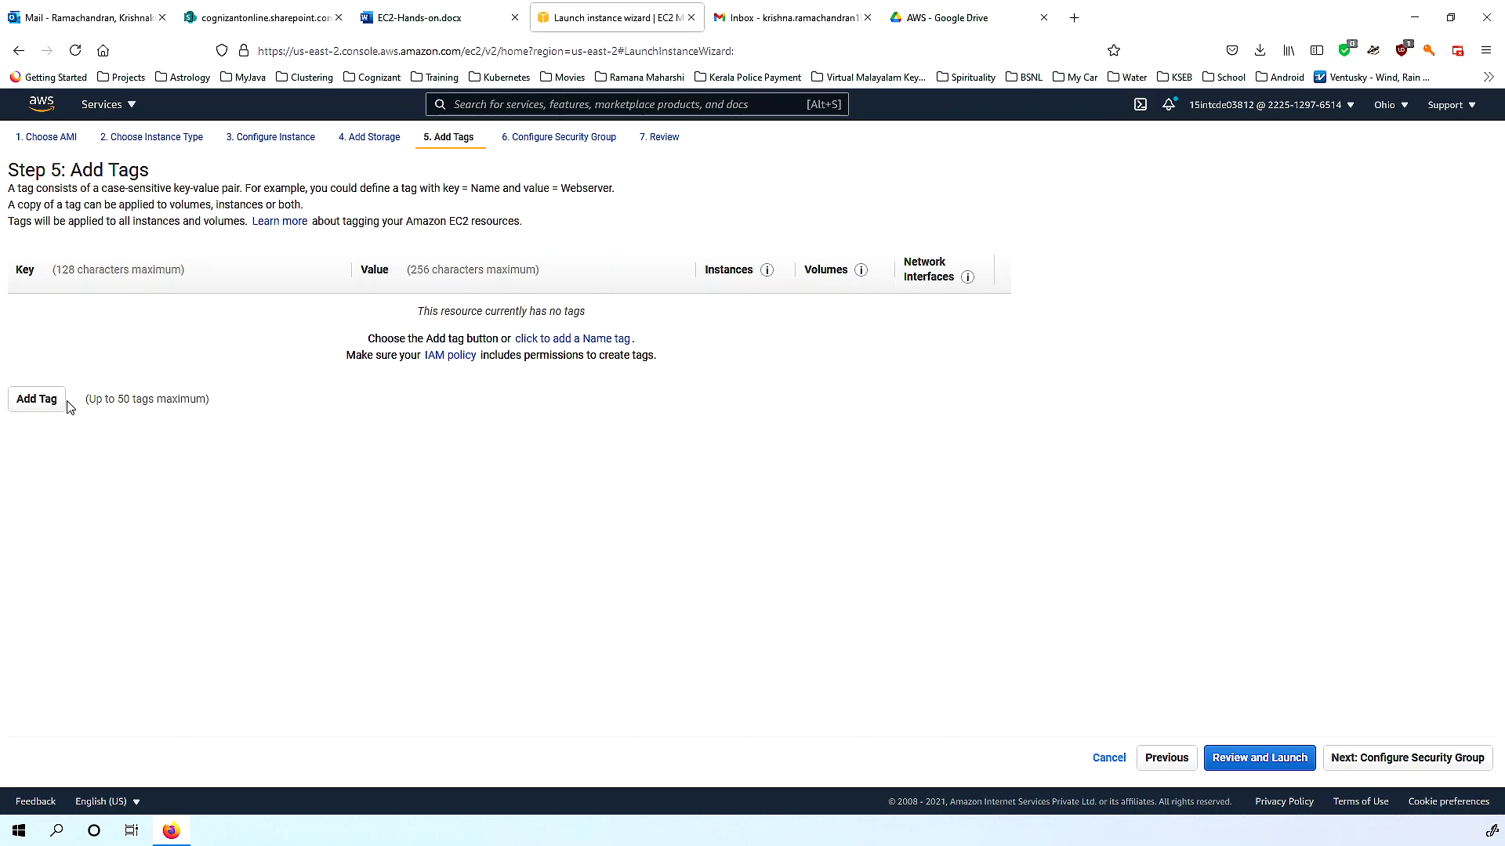
pyautogui.click(31, 400)
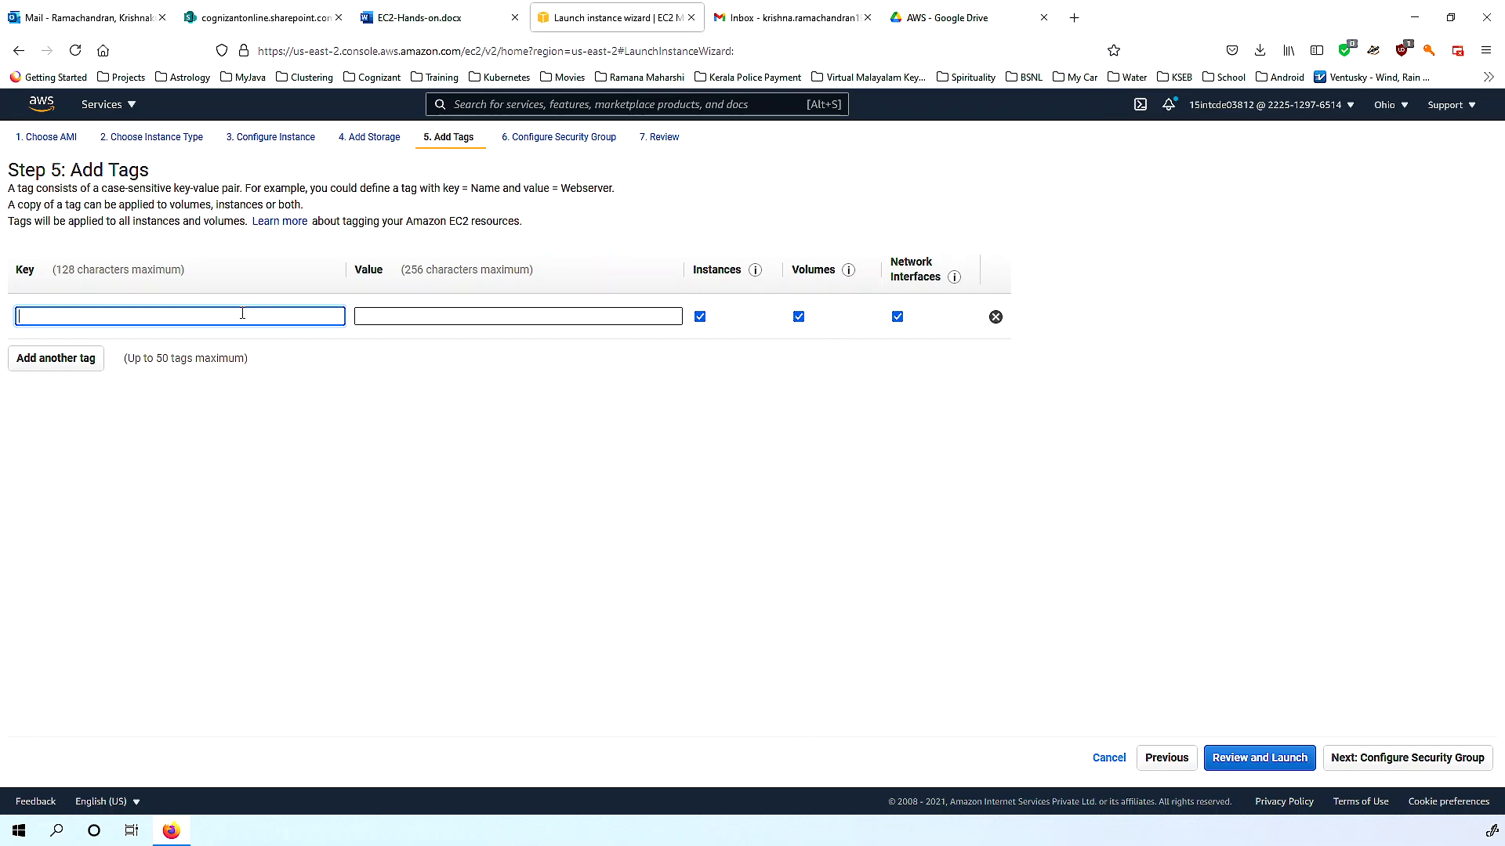
pyautogui.write('Application')
pyautogui.press('Tab')
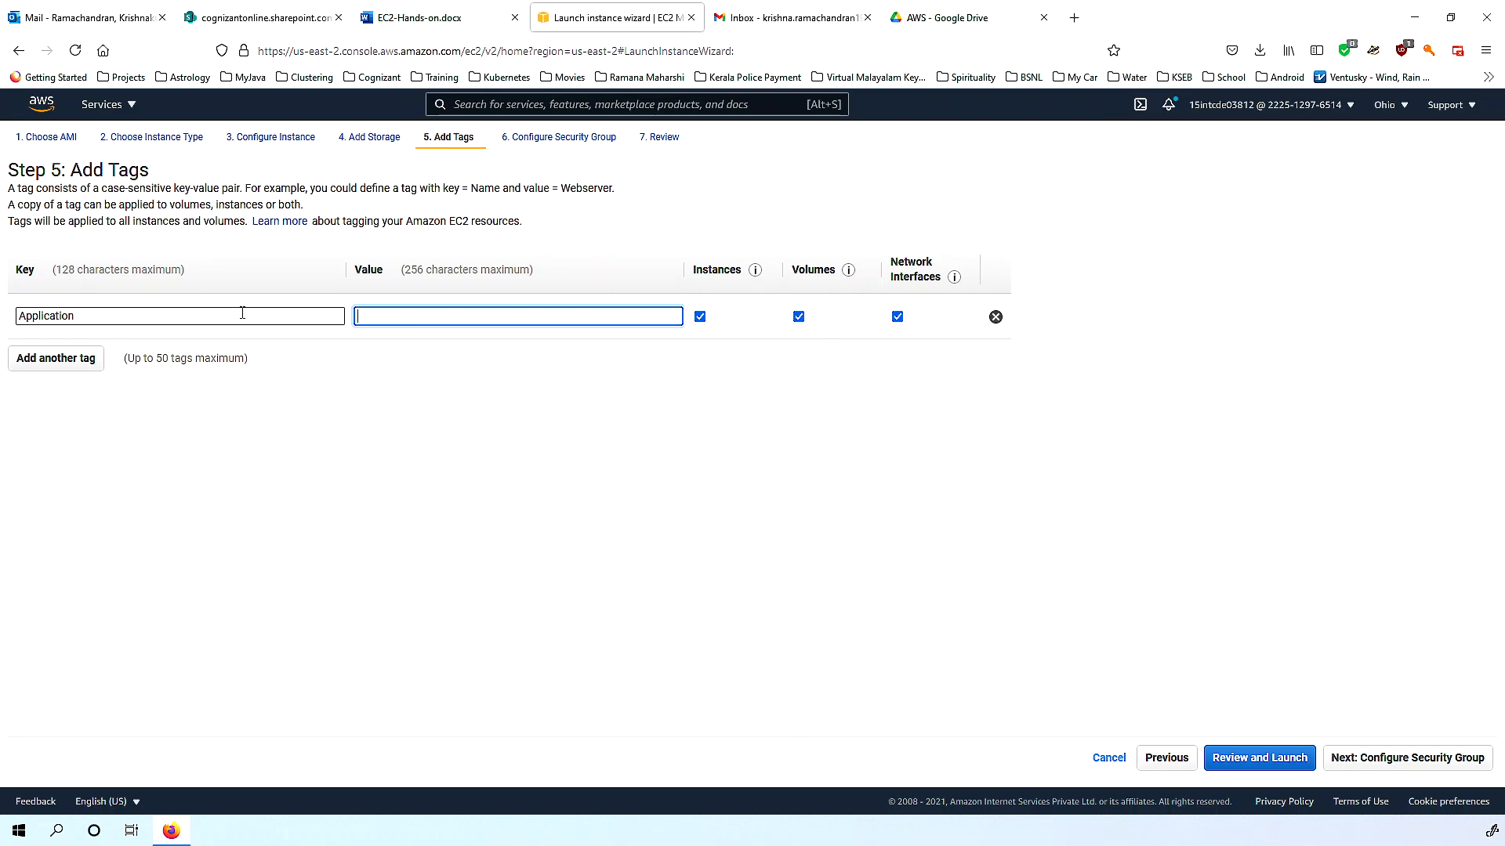
pyautogui.write('Todo')
pyautogui.click(494, 426)
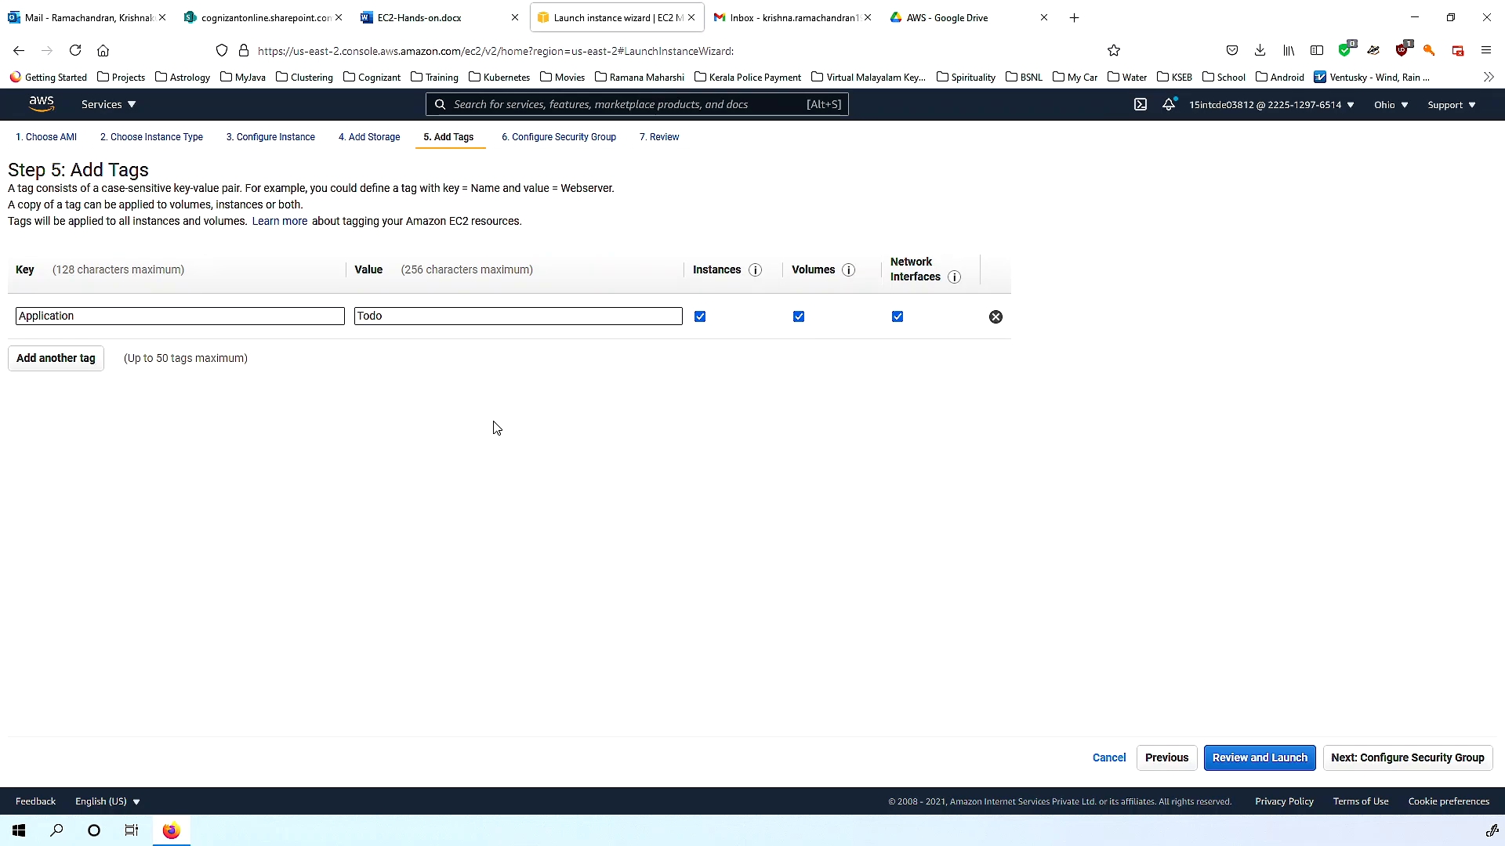
# Add a Name tag valued IJ038 plus the trainee's name, per the email's naming rule.
pyautogui.click(85, 359)
pyautogui.write('Name')
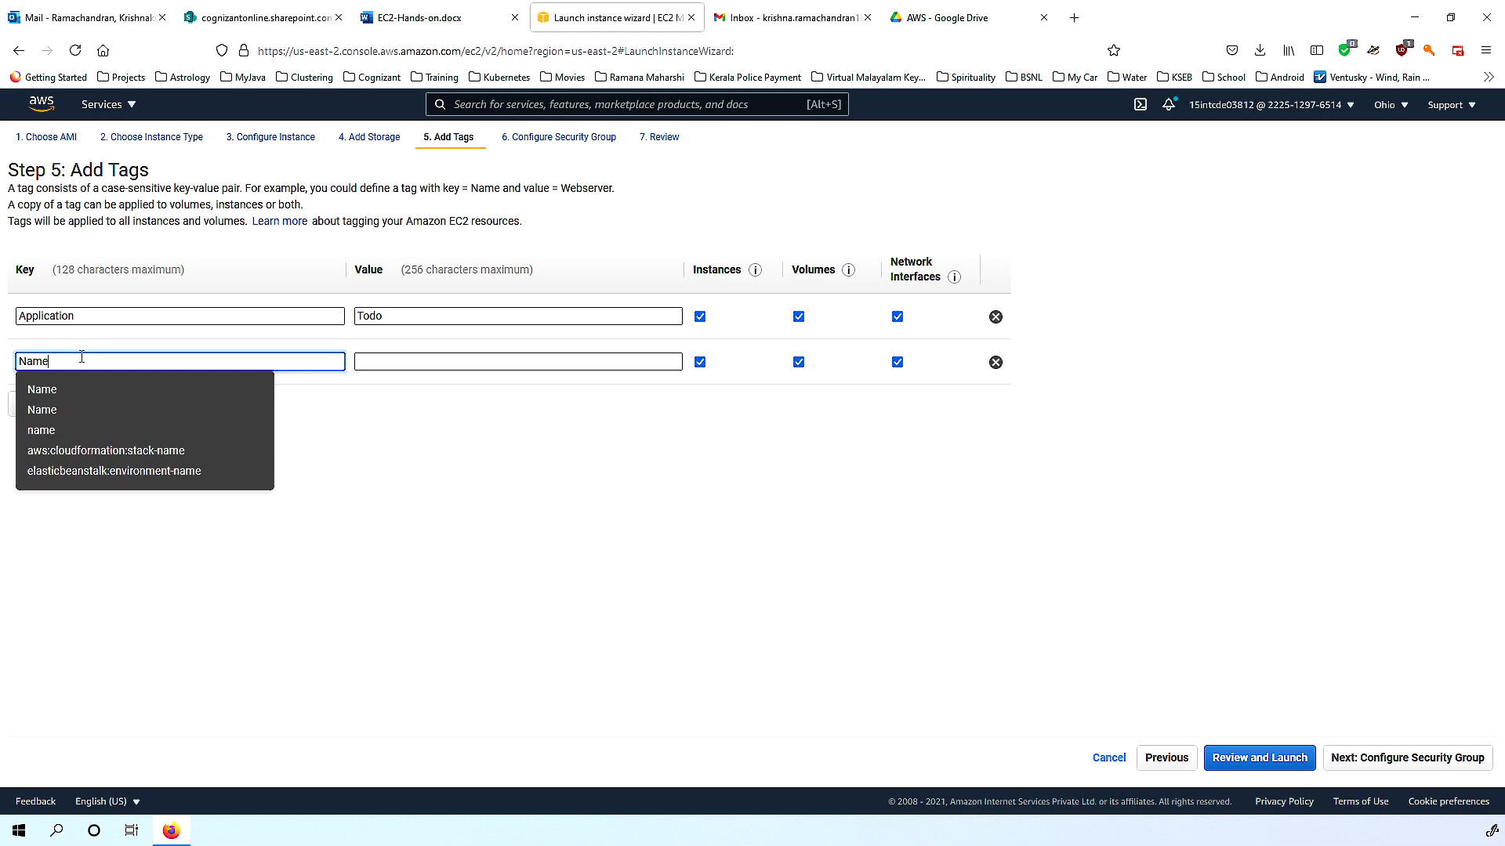
pyautogui.click(563, 578)
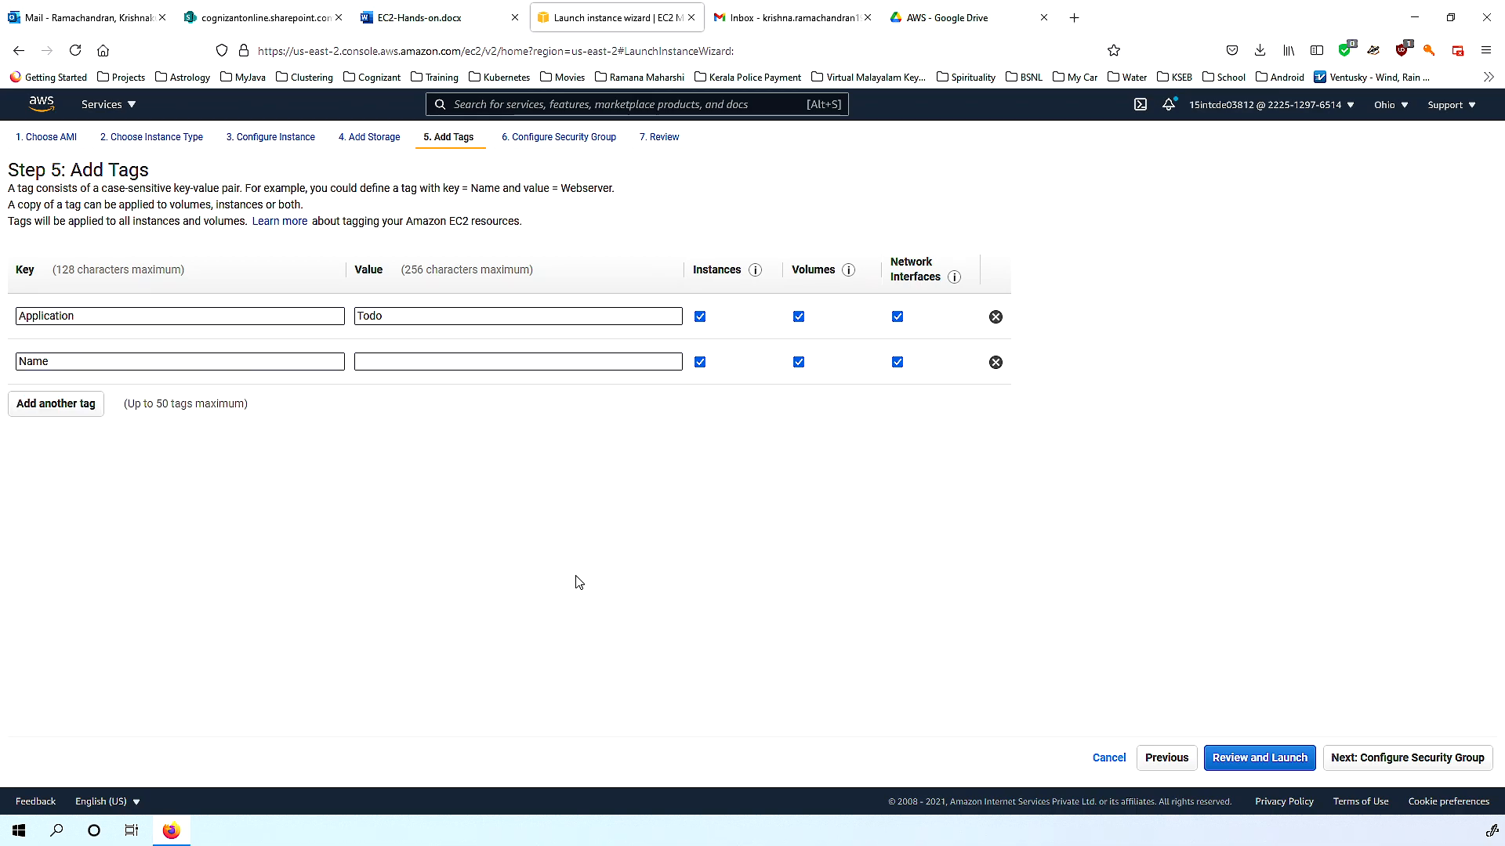
pyautogui.click(98, 23)
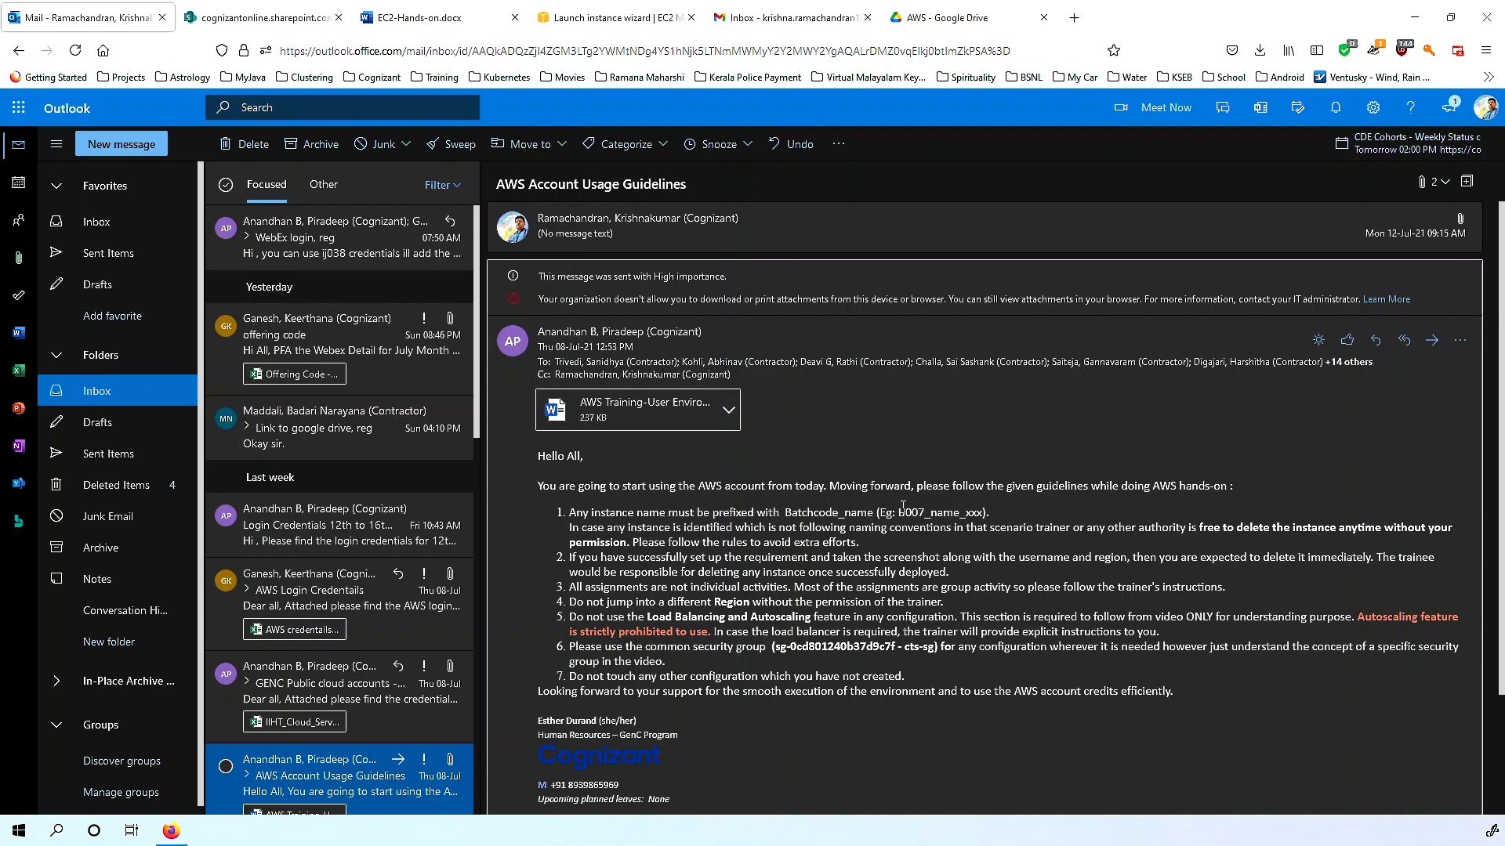
pyautogui.click(633, 19)
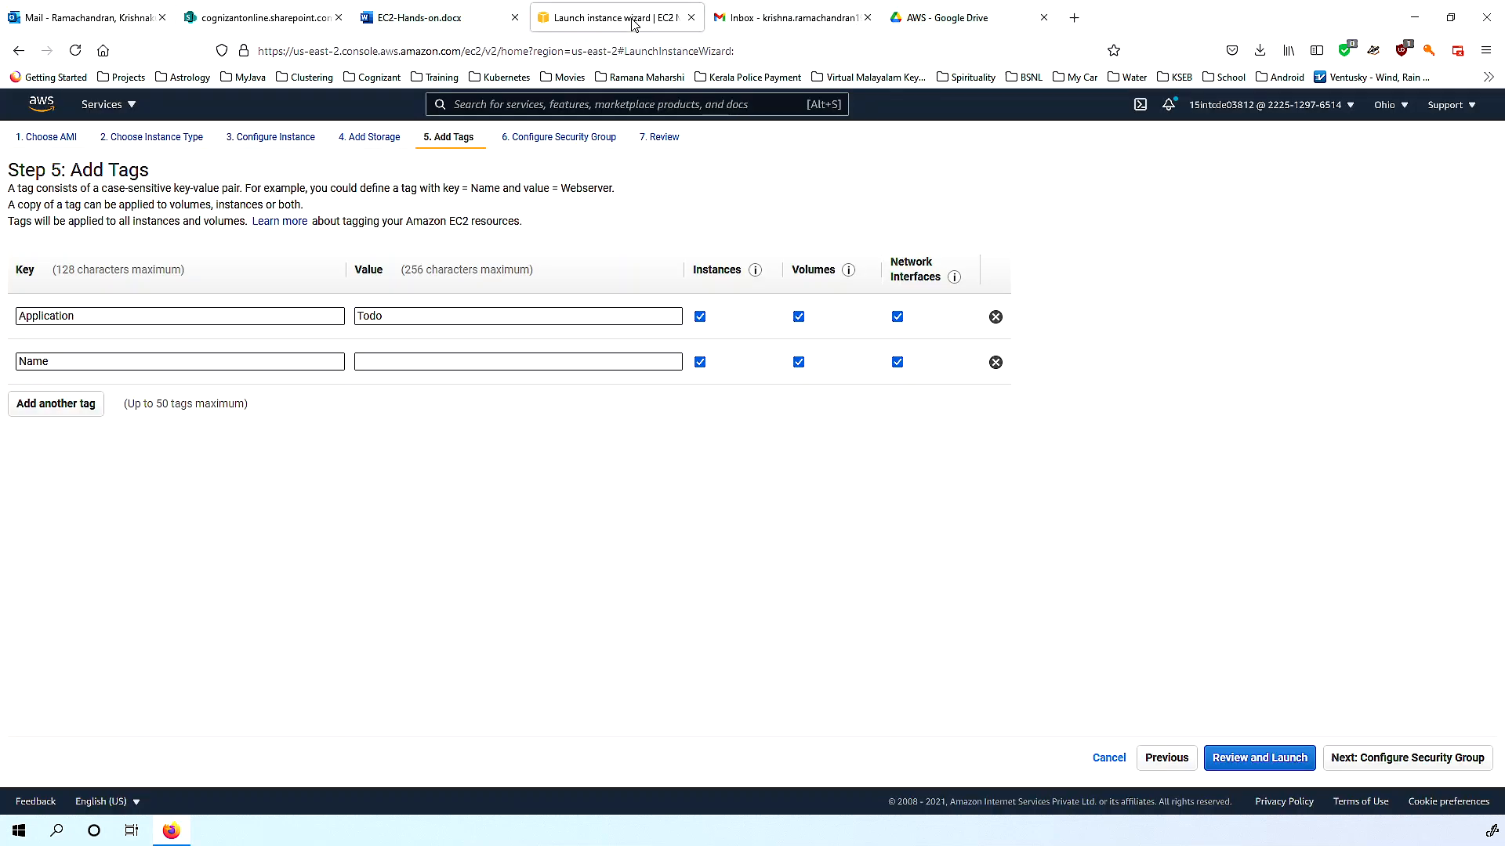
pyautogui.click(379, 361)
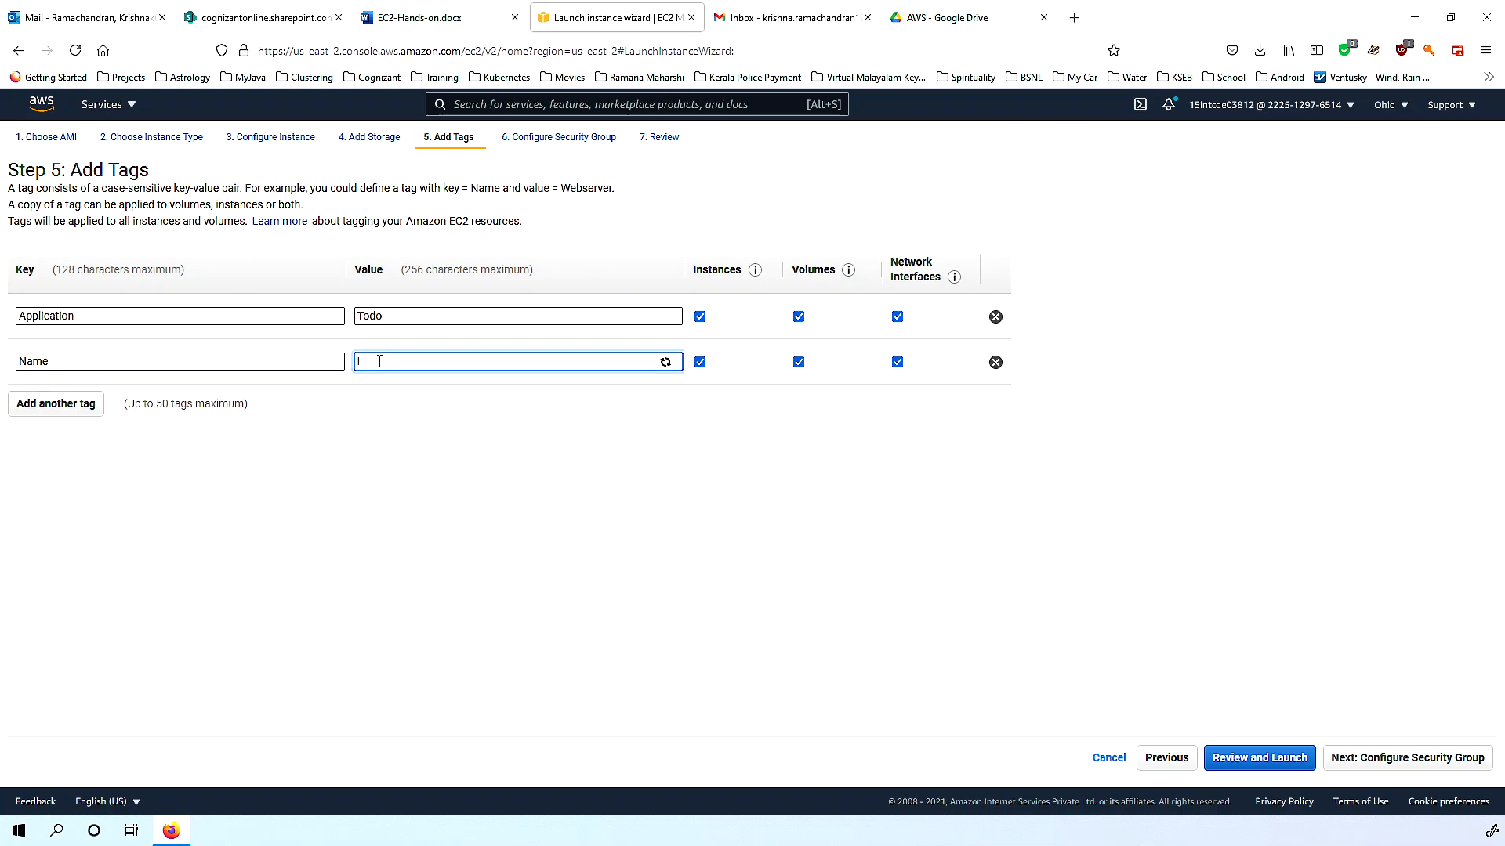
pyautogui.write('IJ')
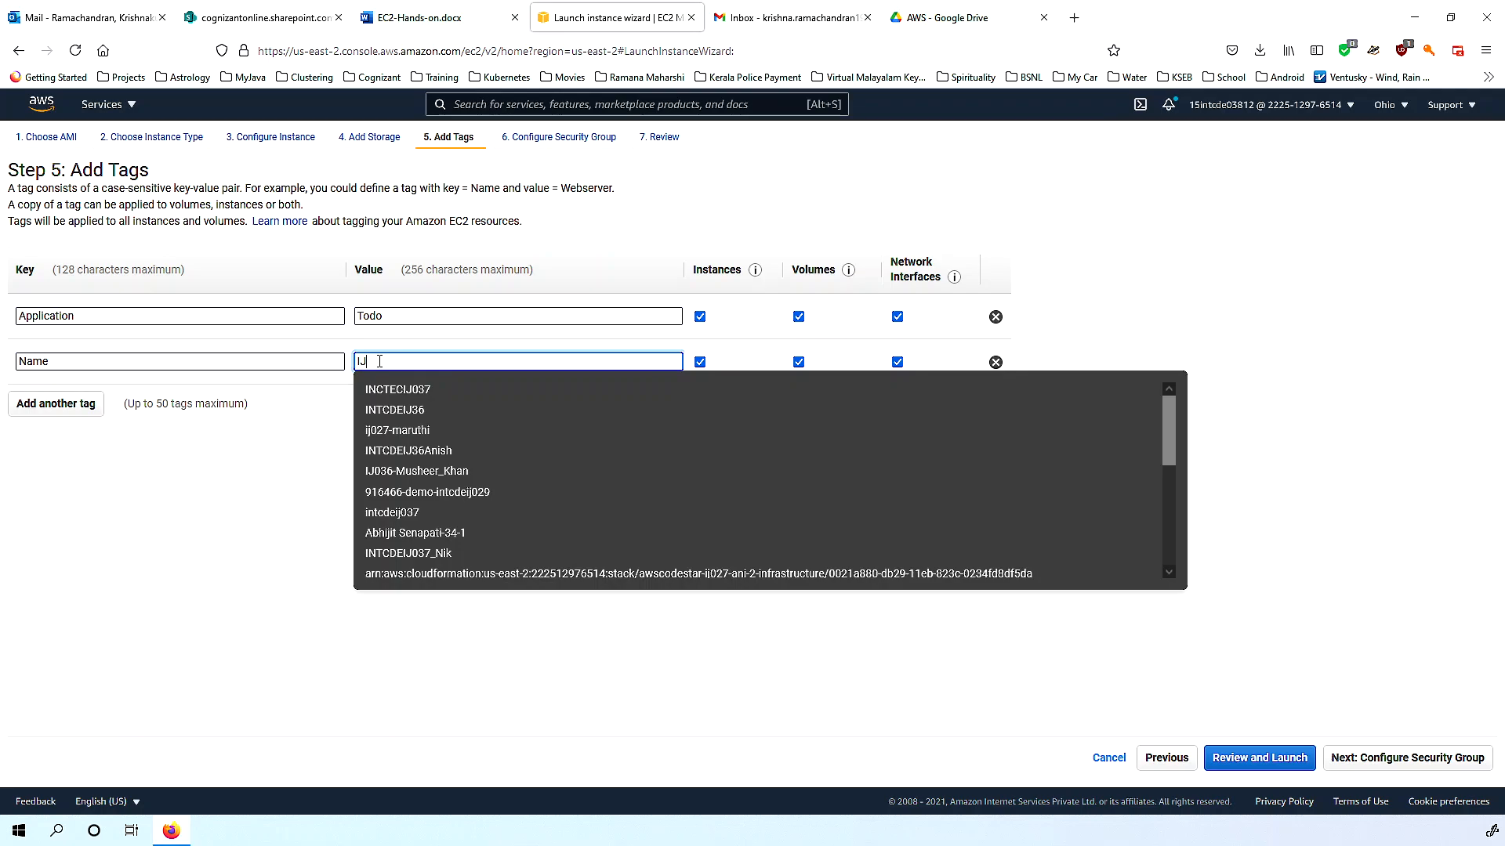
pyautogui.write('03')
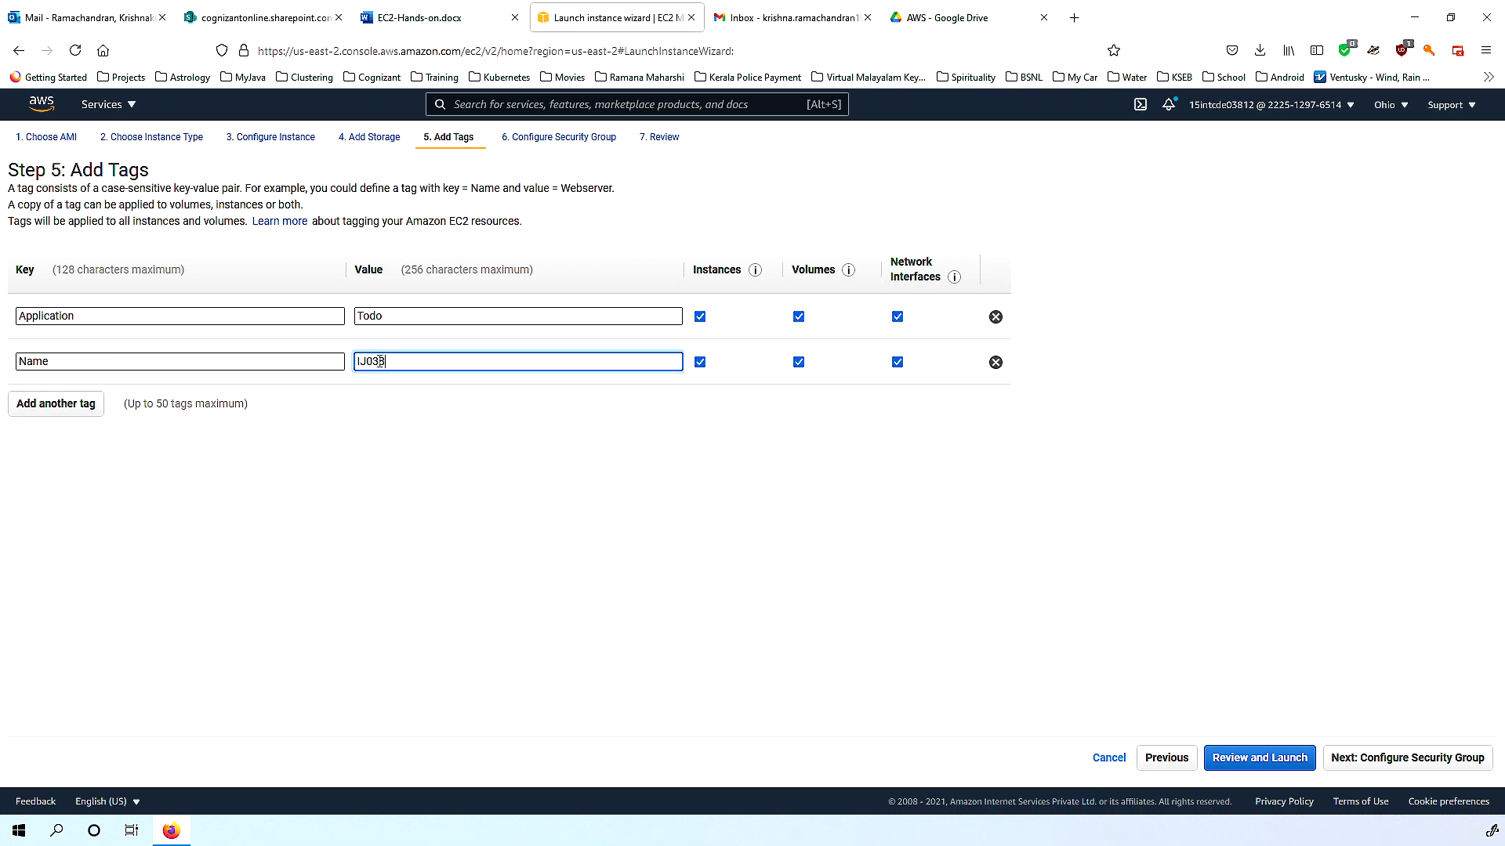
pyautogui.write('8')
pyautogui.click(35, 15)
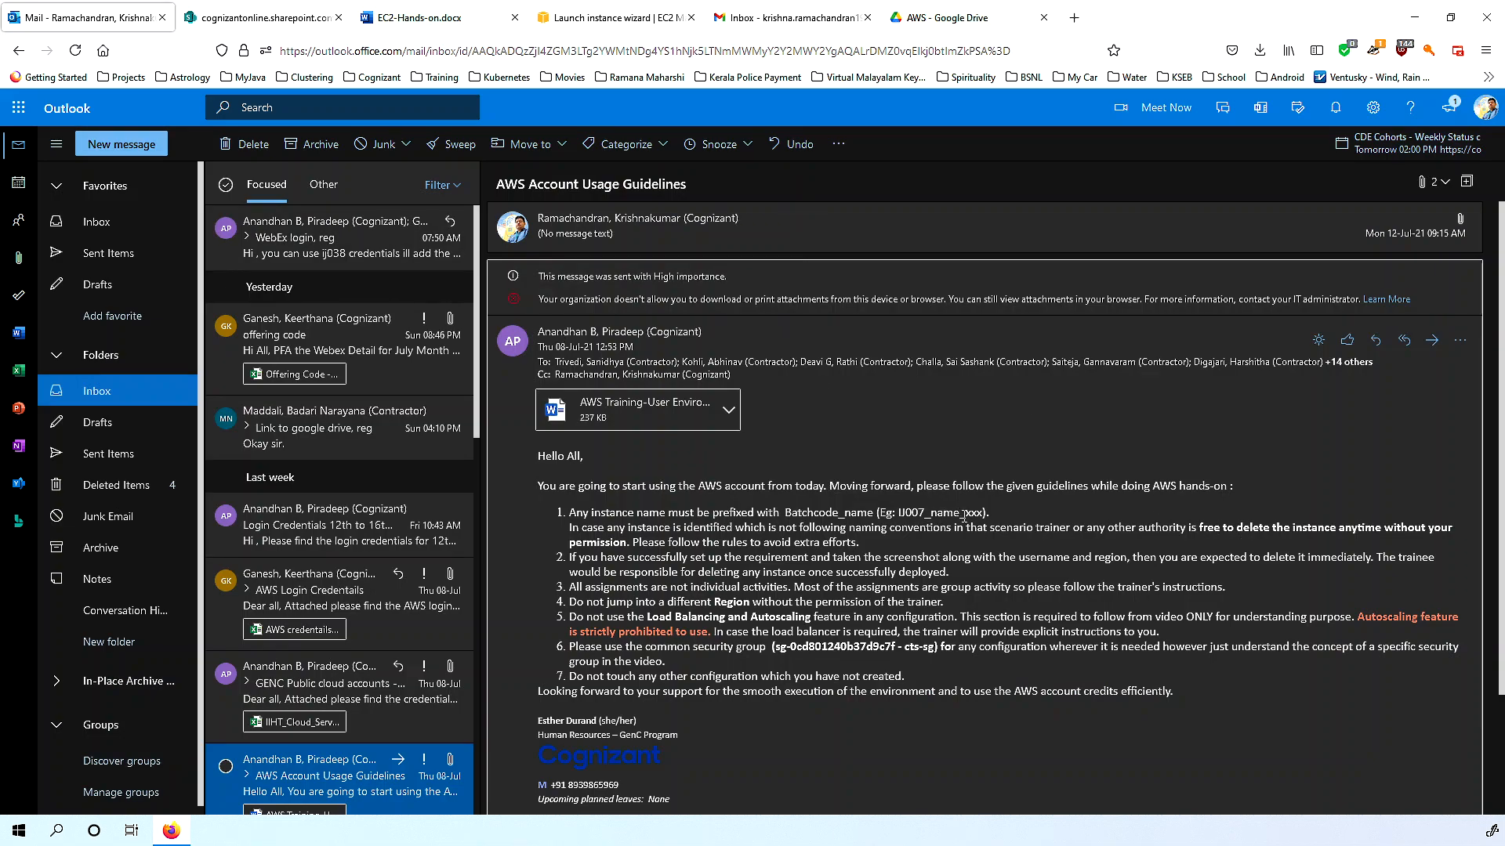
pyautogui.moveTo(964, 514); pyautogui.dragTo(977, 514)
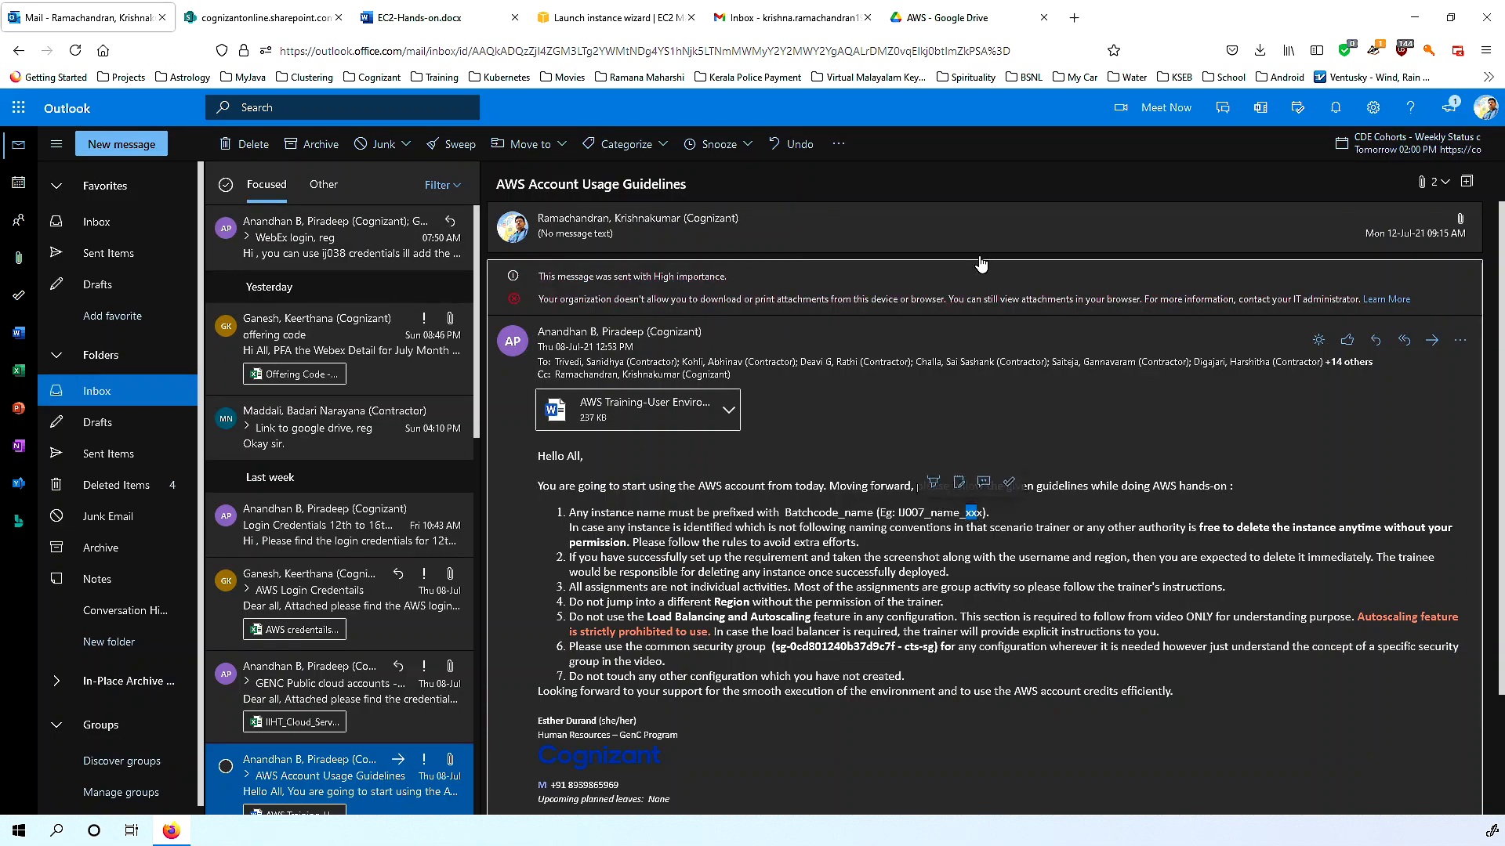
pyautogui.click(586, 17)
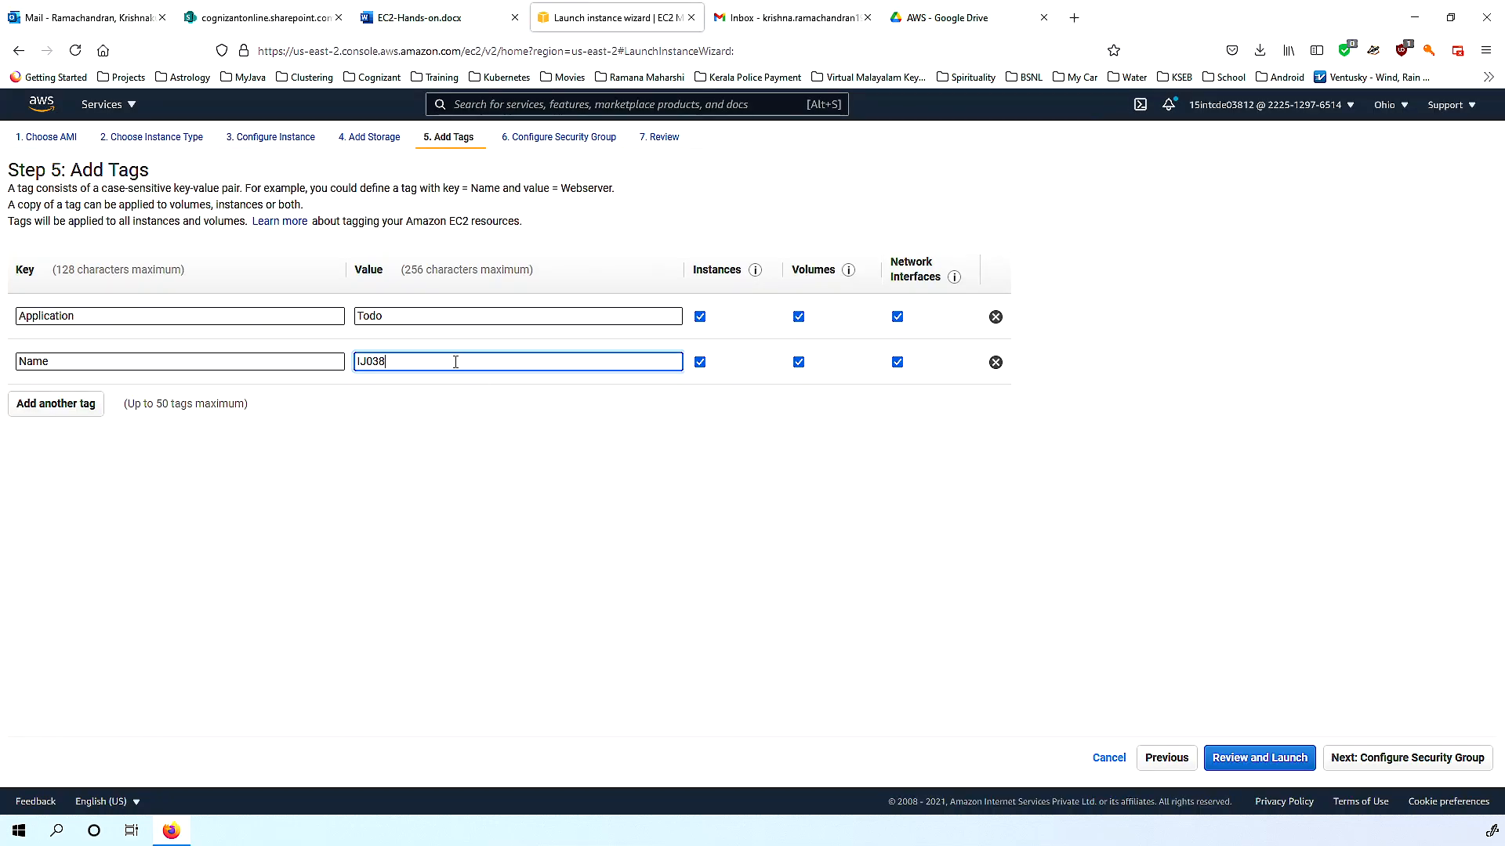
pyautogui.write('-Krishnakumar')
# Go to the security group step, recheck the tags, and return to security group configuration.
pyautogui.click(1399, 765)
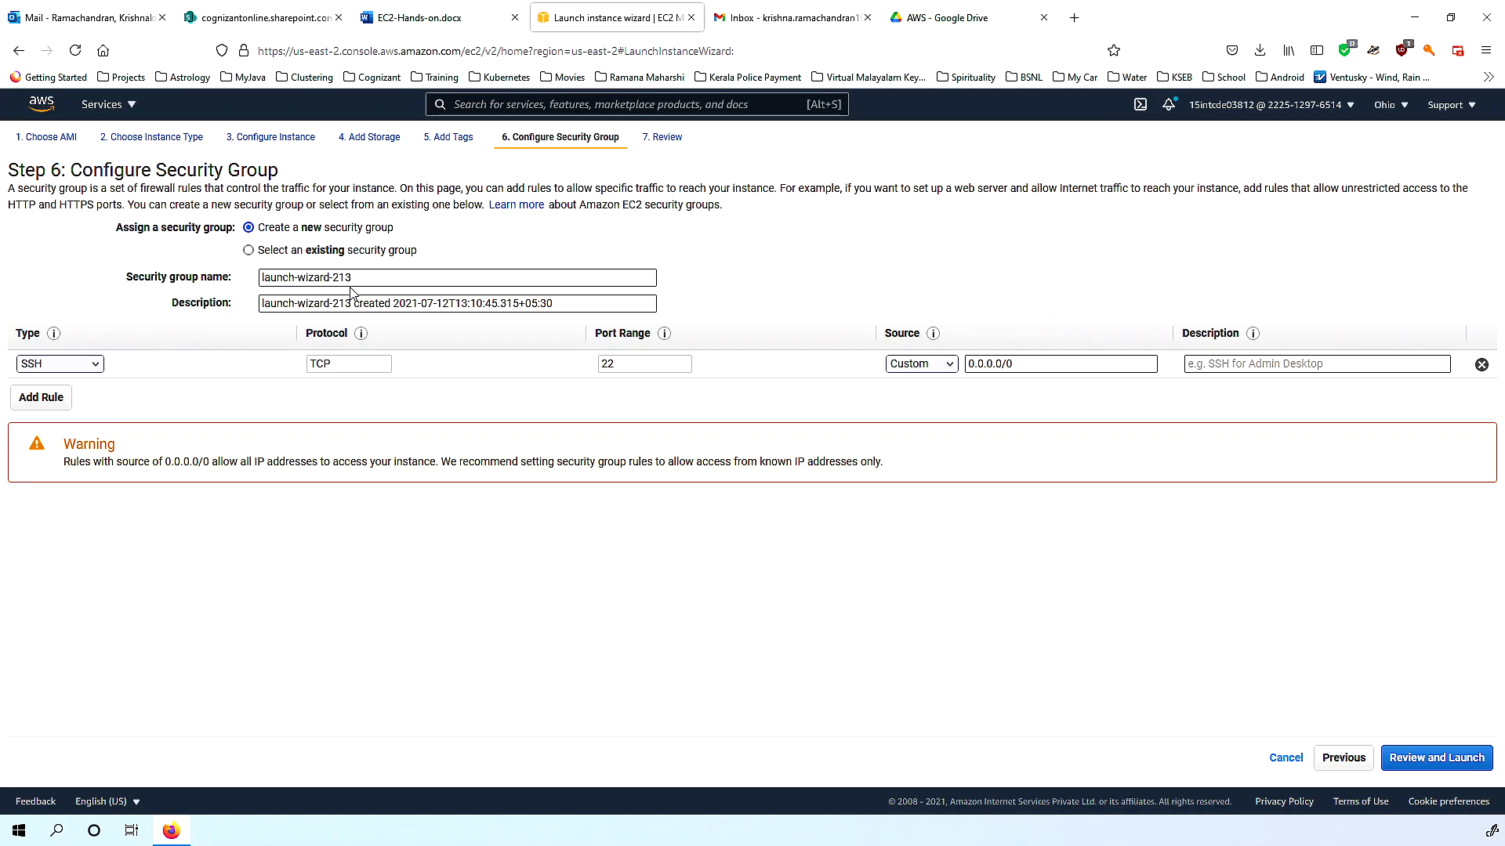
pyautogui.moveTo(361, 278); pyautogui.dragTo(114, 292)
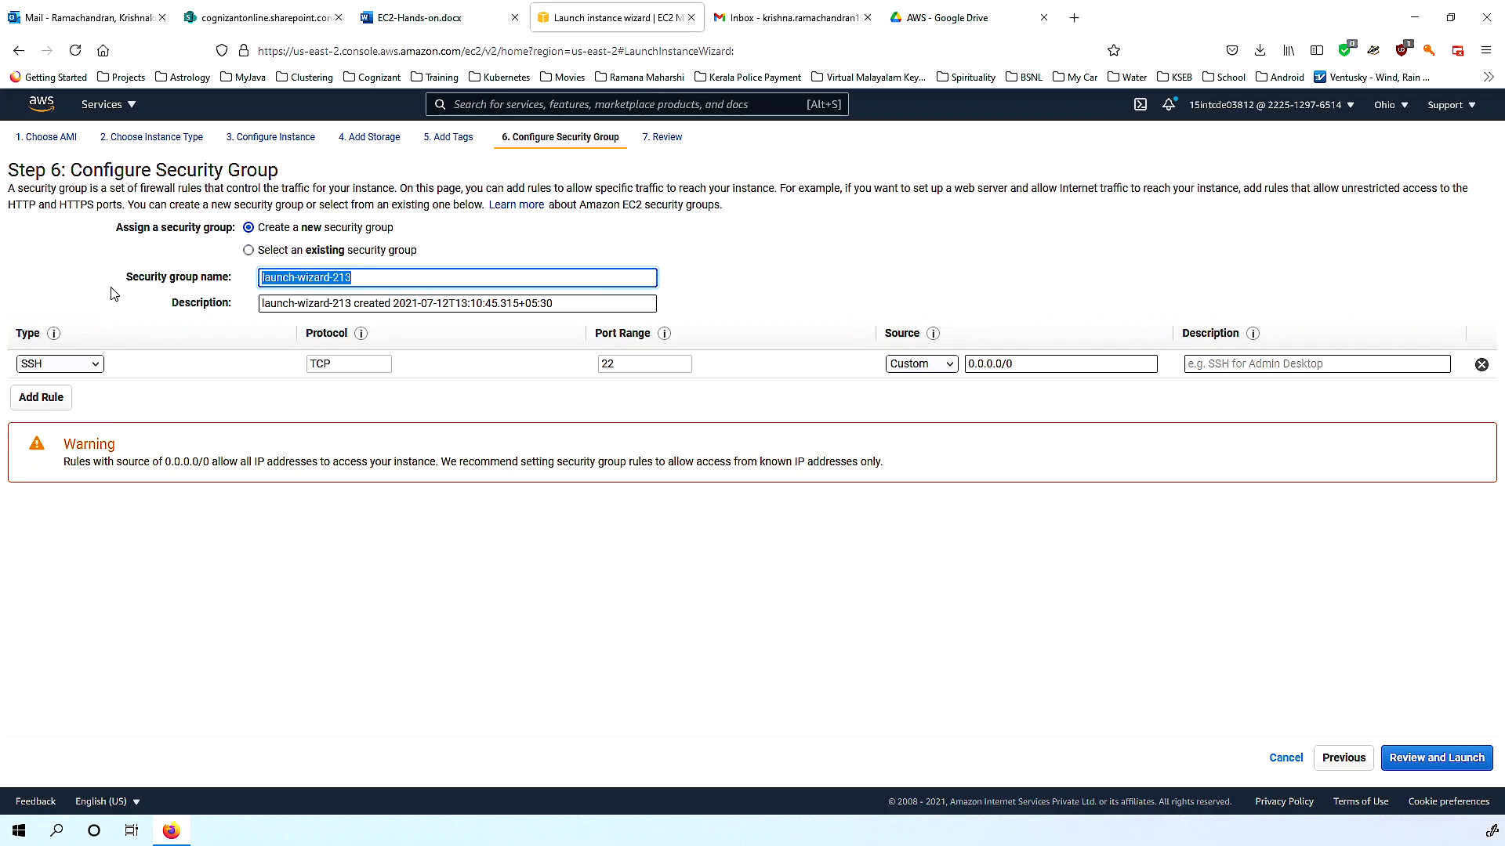
pyautogui.click(1337, 764)
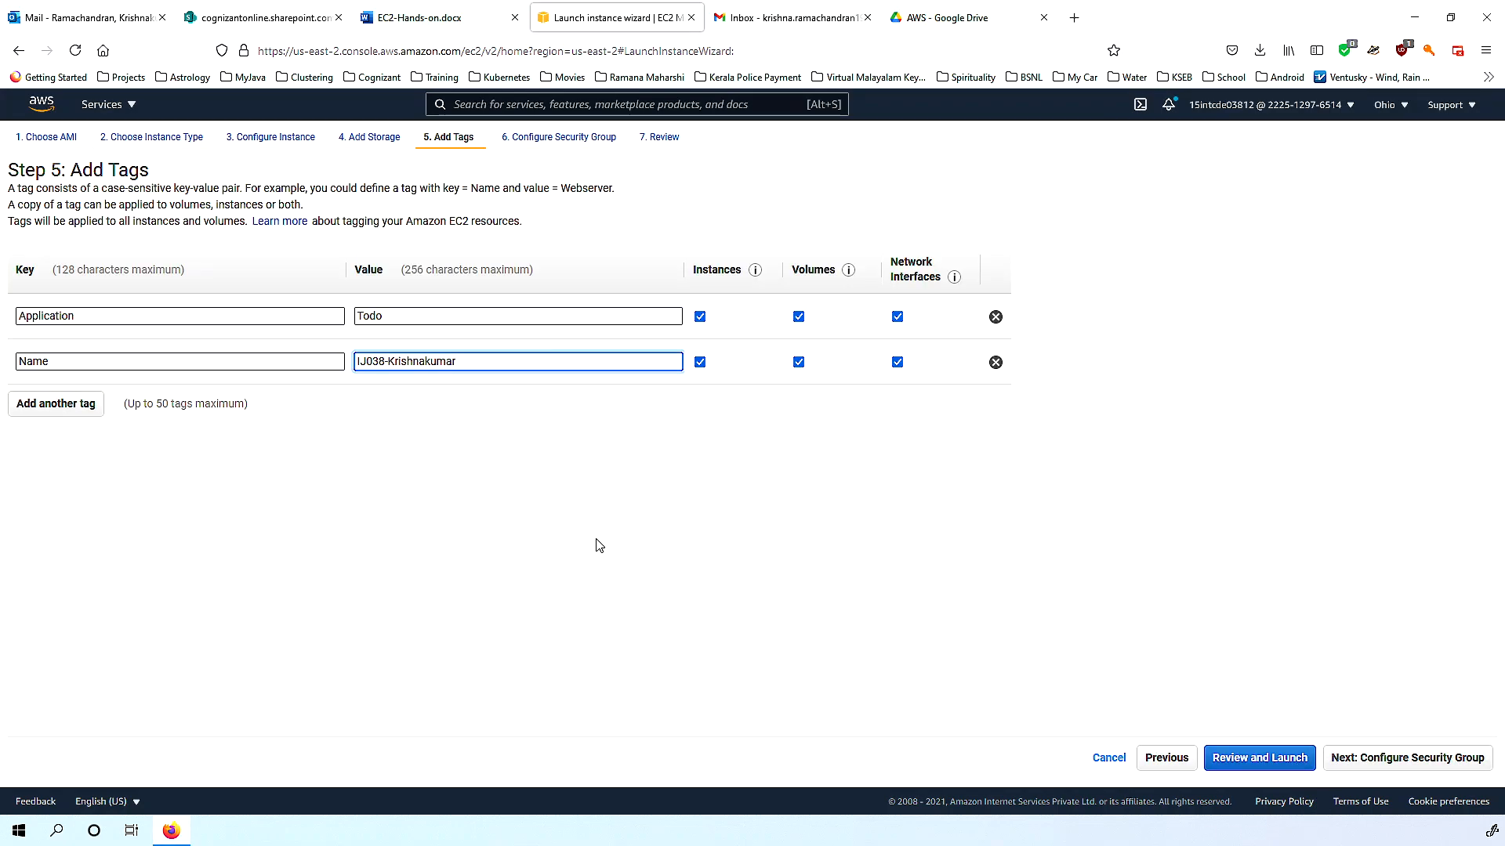
pyautogui.click(1382, 766)
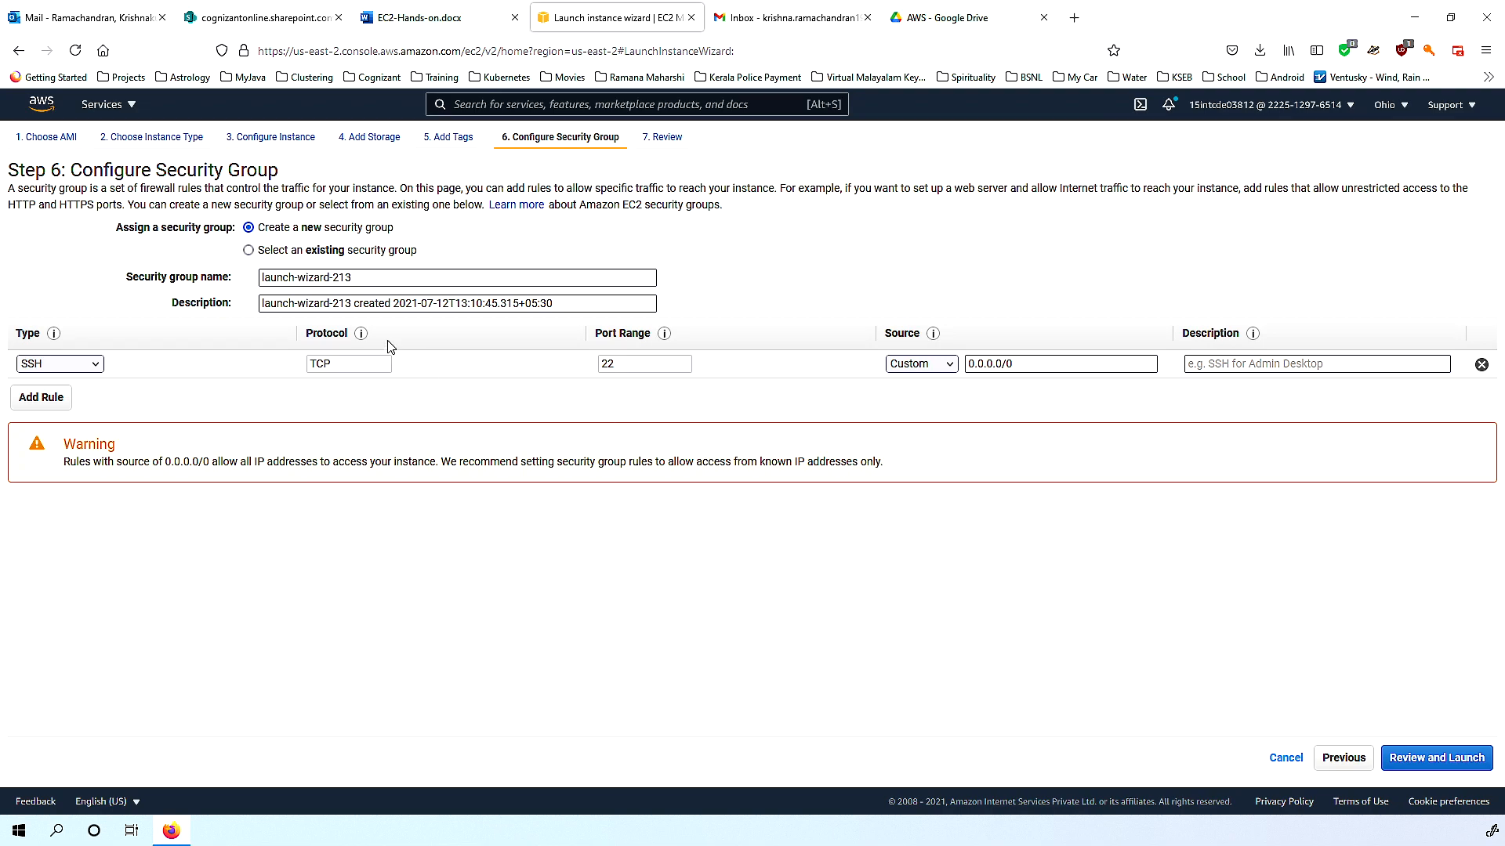
# Replace the default launch-wizard security group name with ij038sg.
pyautogui.moveTo(354, 283); pyautogui.dragTo(117, 282)
pyautogui.press('BackSpace')
pyautogui.write('ij038sg')
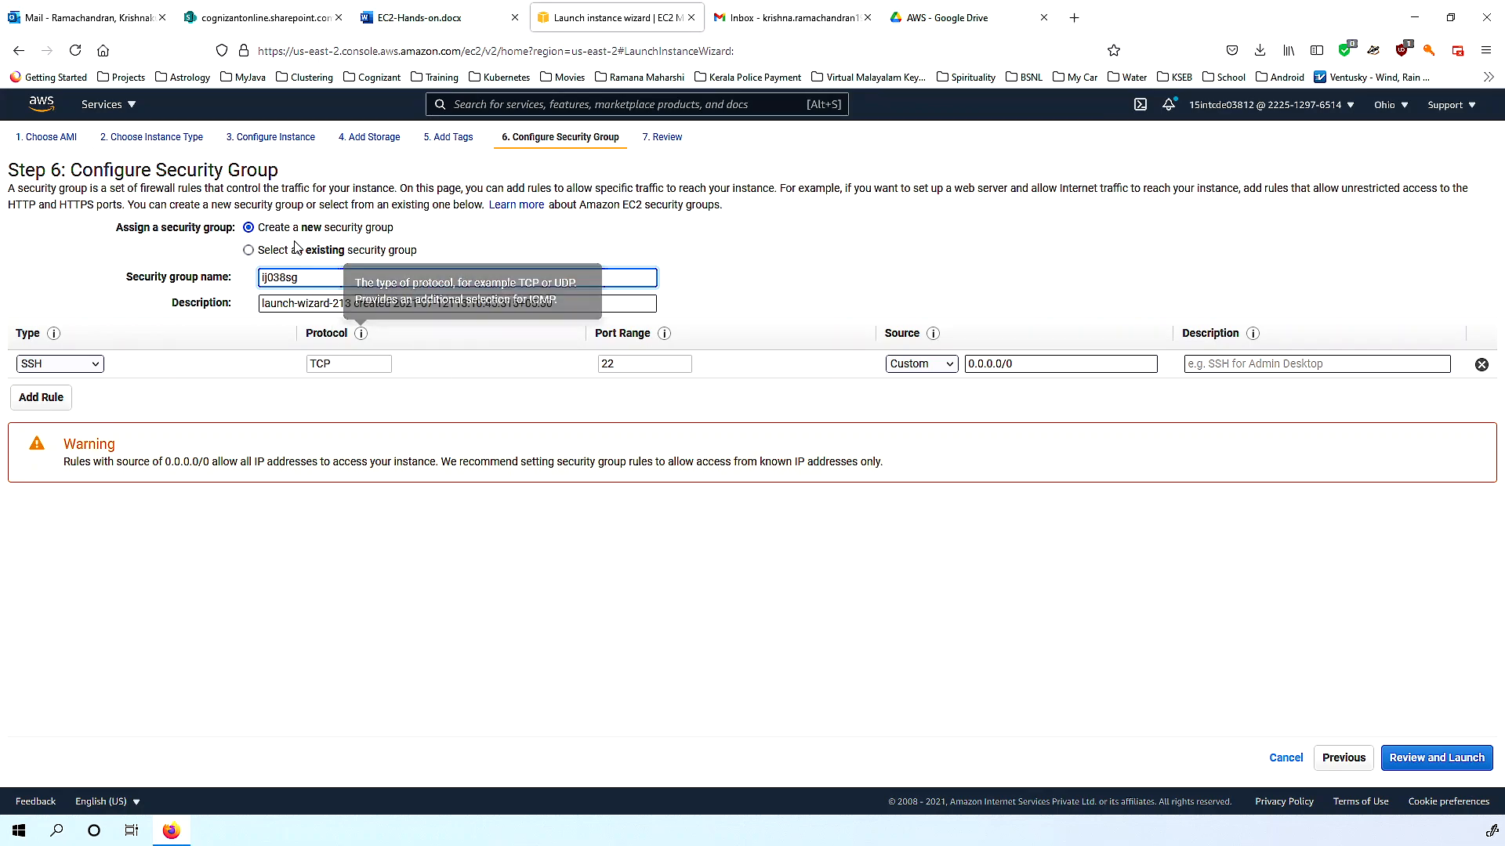
pyautogui.moveTo(60, 190); pyautogui.dragTo(396, 190)
pyautogui.doubleClick(201, 188)
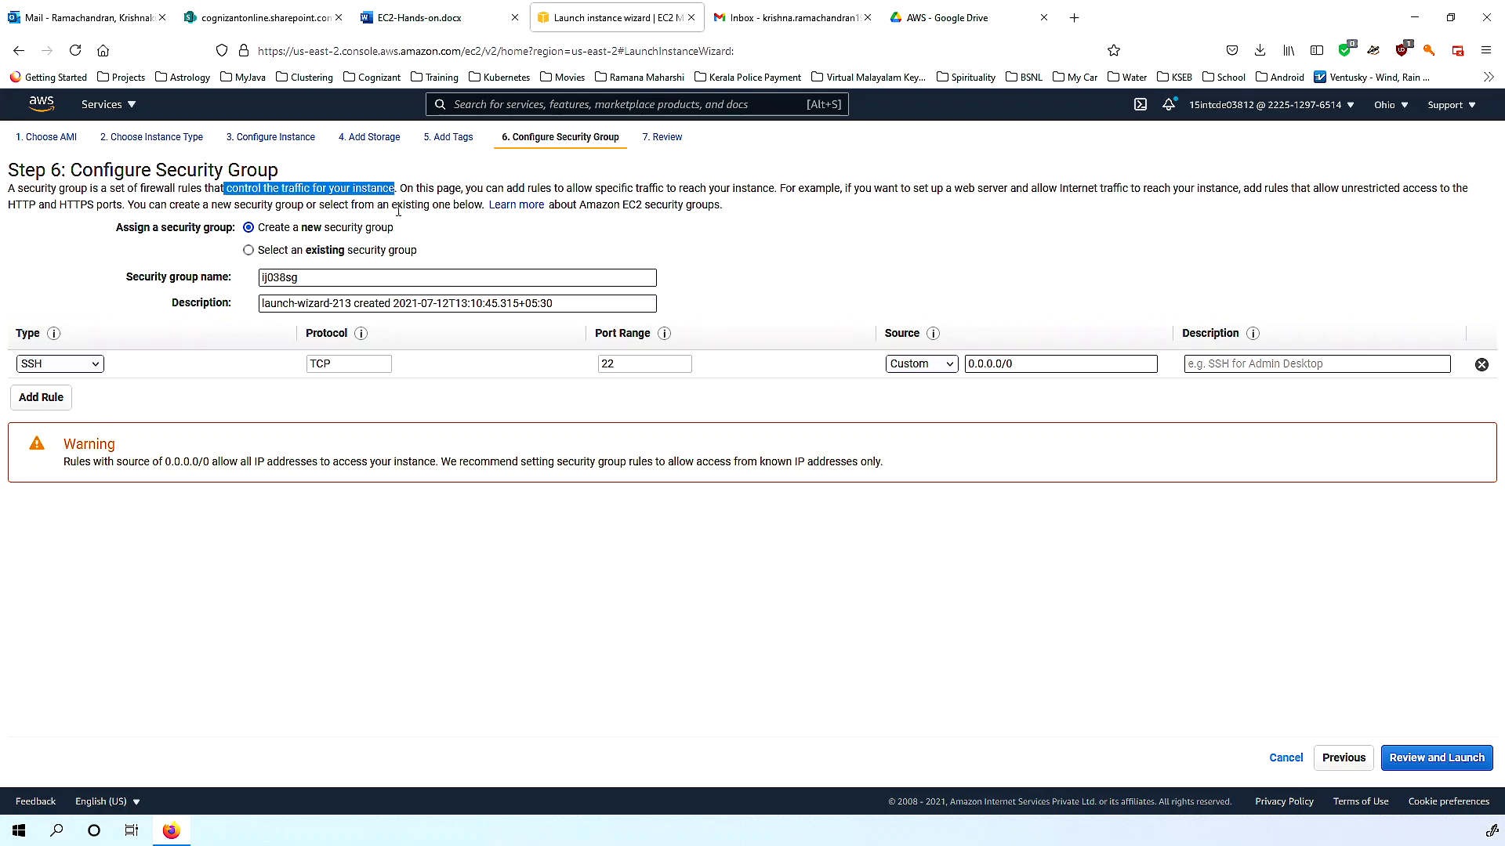
pyautogui.click(591, 609)
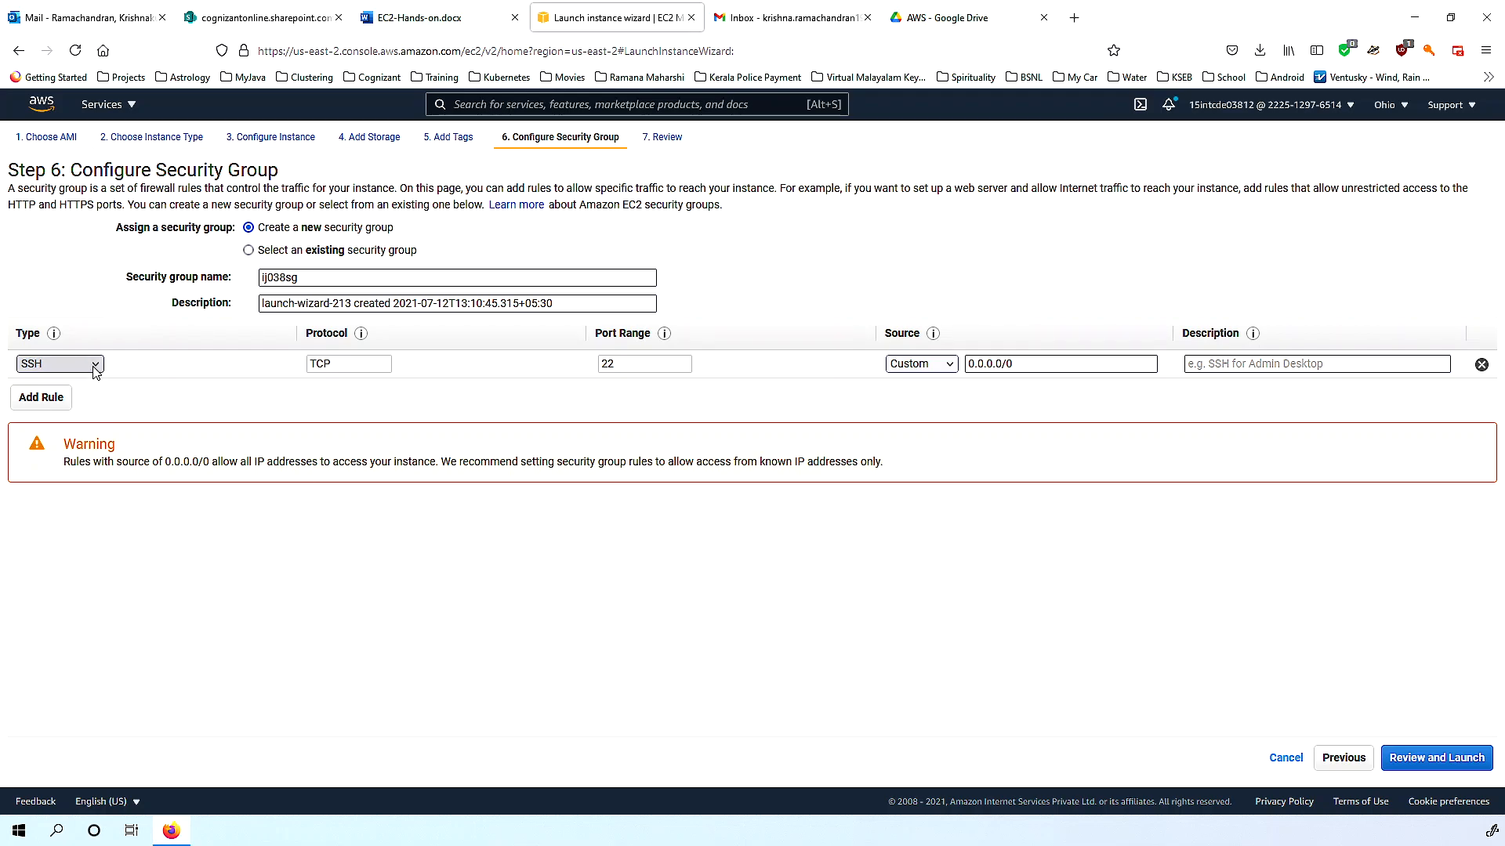
# Add a second inbound rule of type HTTP on port 80.
pyautogui.click(46, 400)
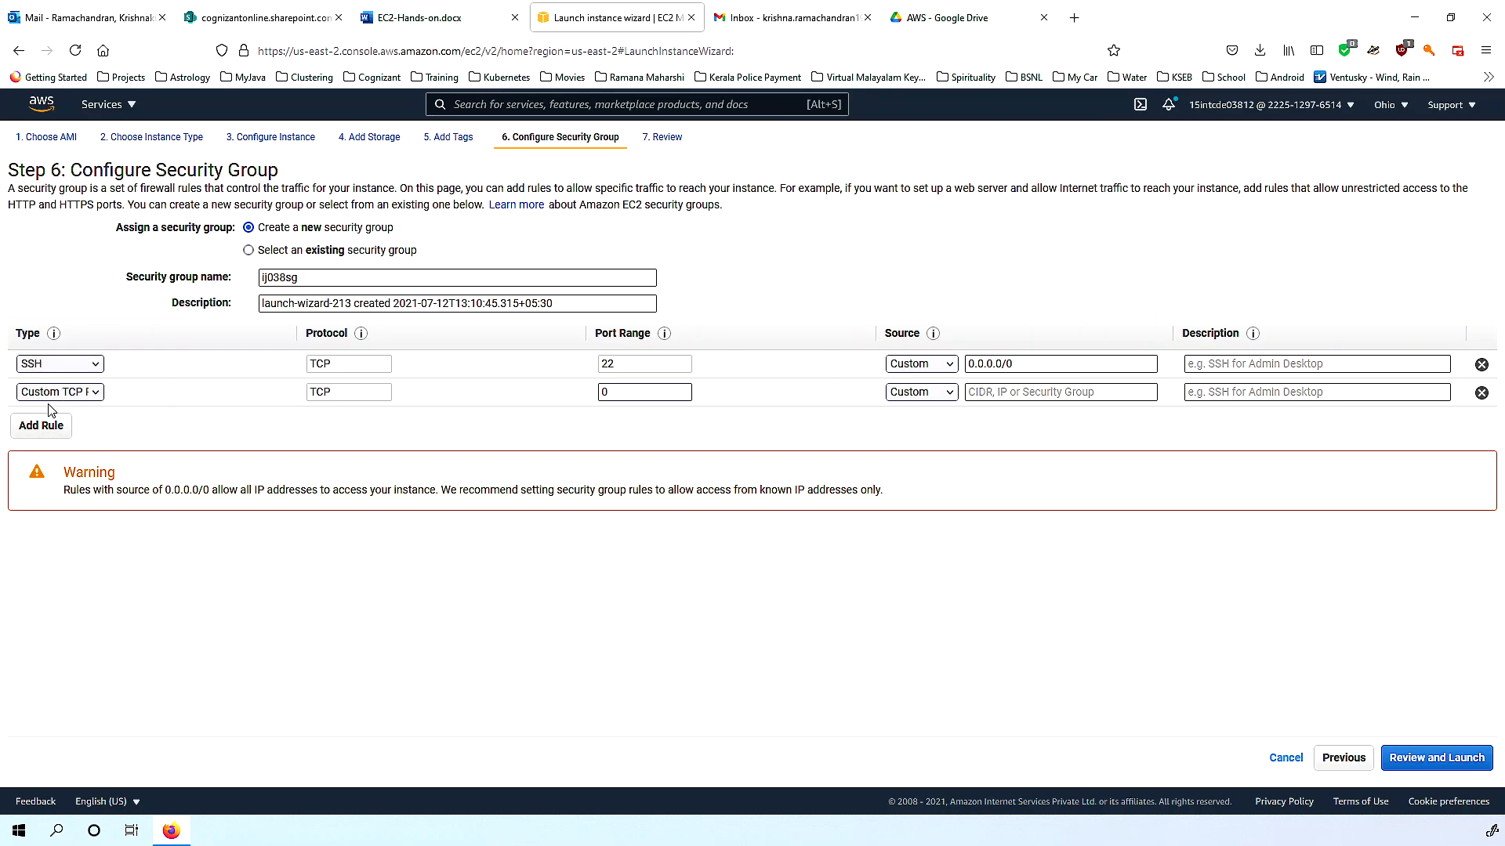
pyautogui.click(59, 392)
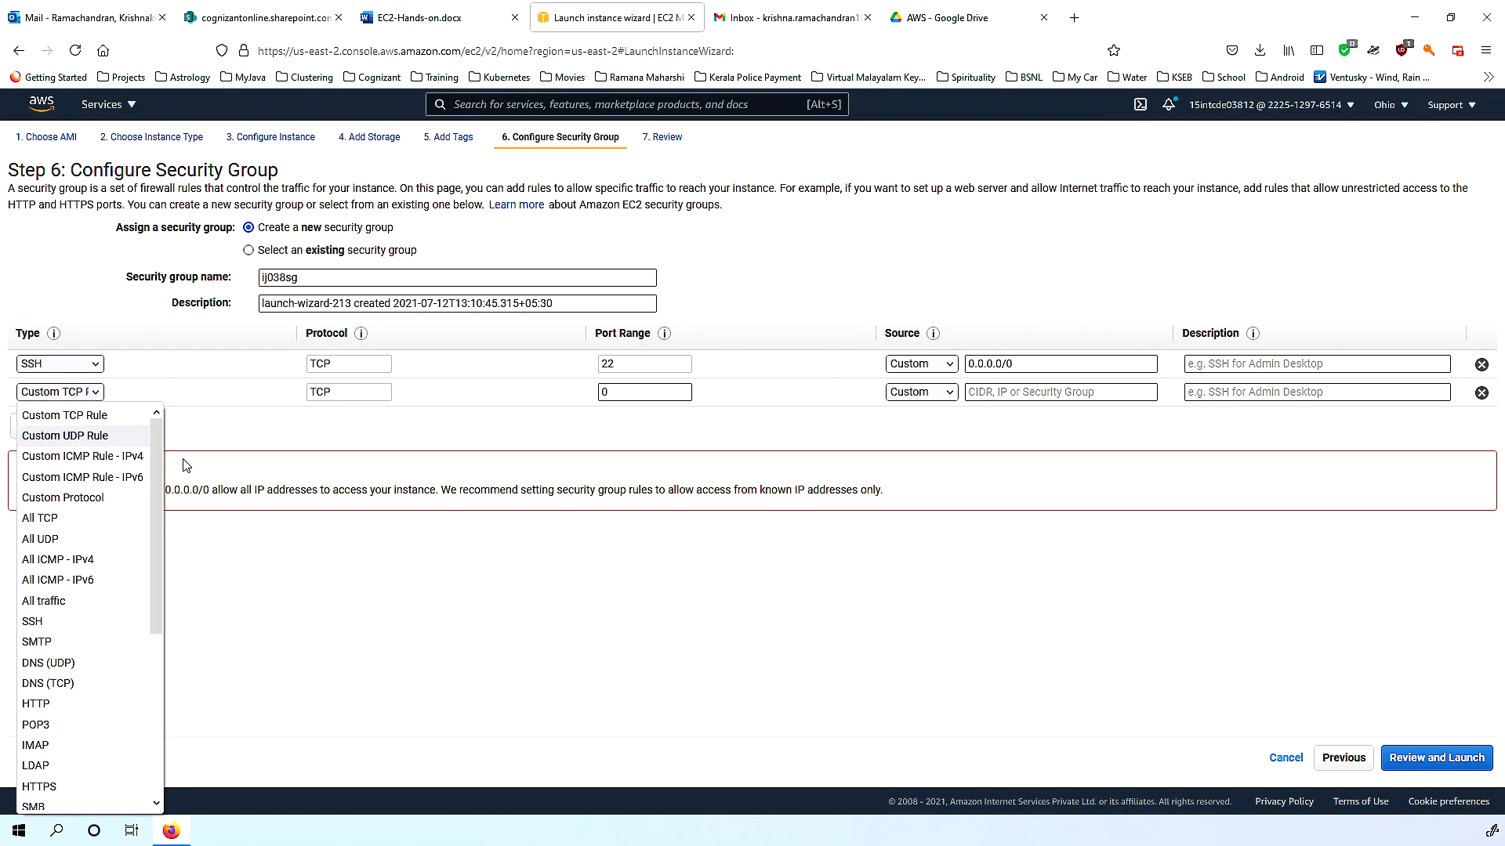
pyautogui.moveTo(159, 432); pyautogui.dragTo(152, 582)
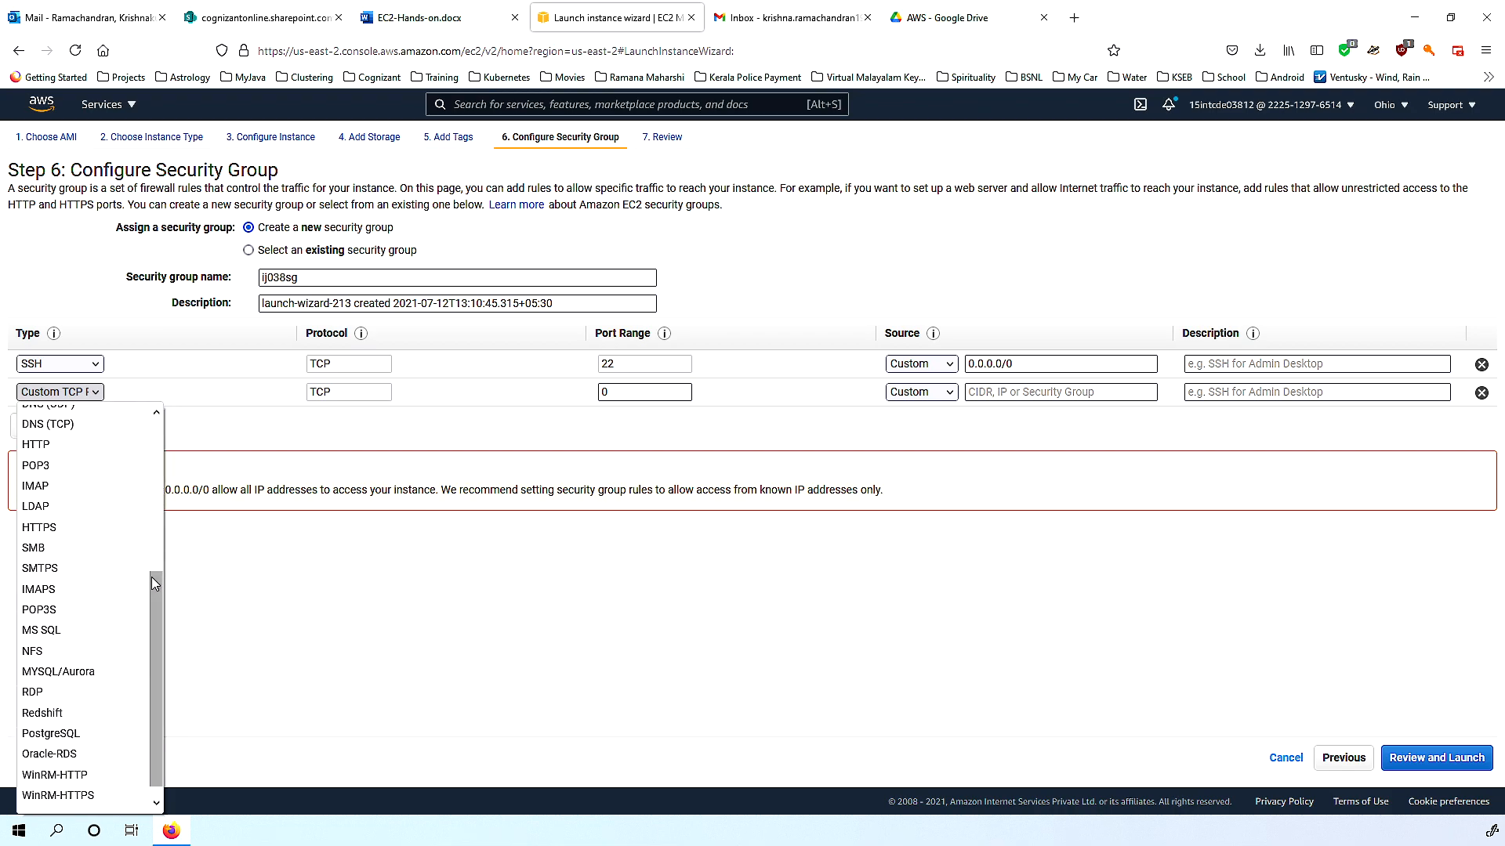
pyautogui.click(49, 445)
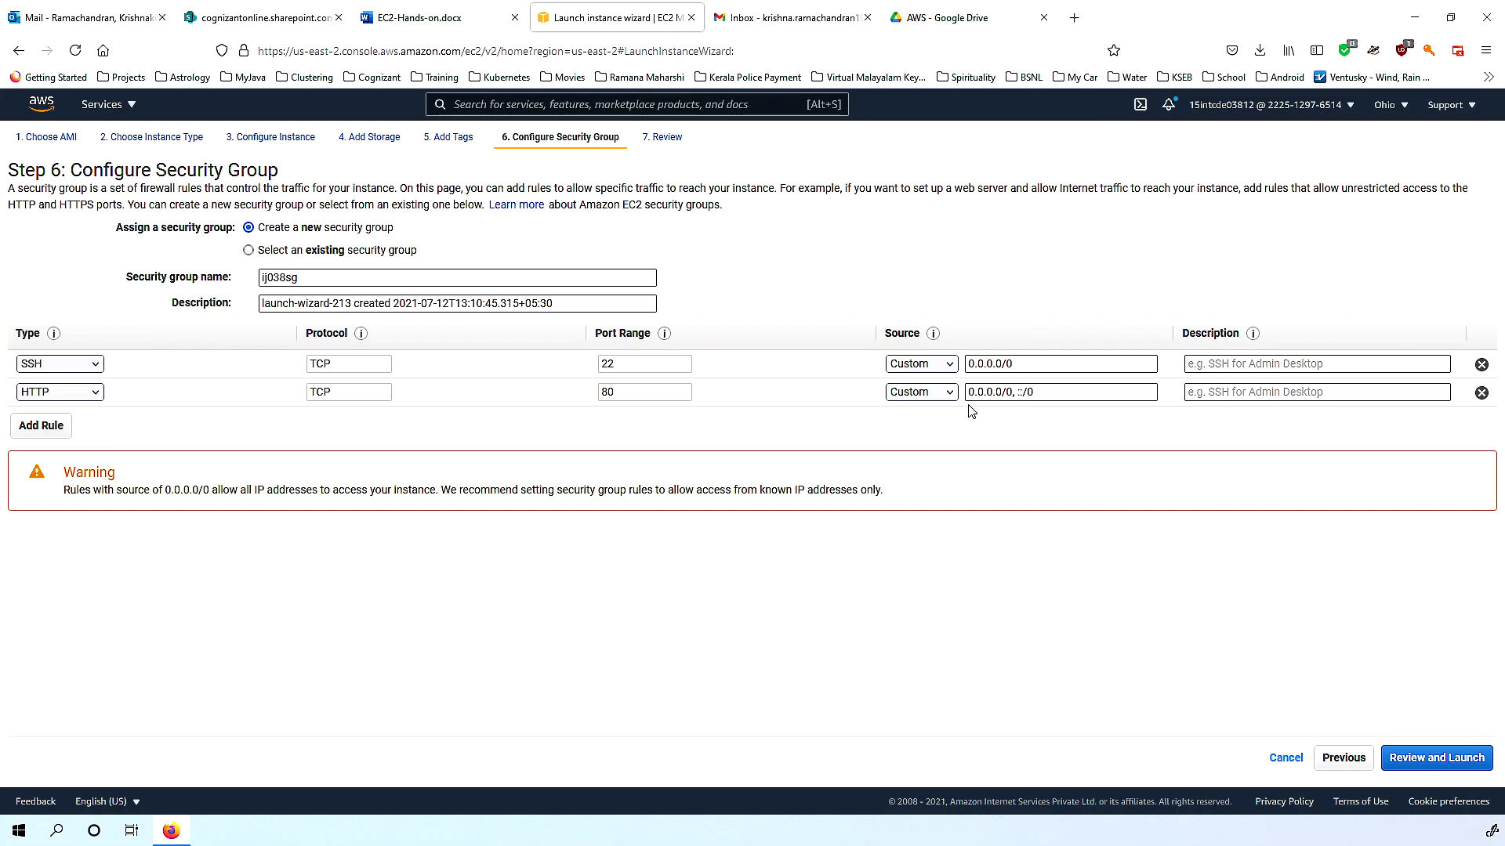
# Set the HTTP rule's source to Anywhere (0.0.0.0/0, ::/0) after trying My IP and Custom.
pyautogui.moveTo(968, 394); pyautogui.dragTo(1017, 391)
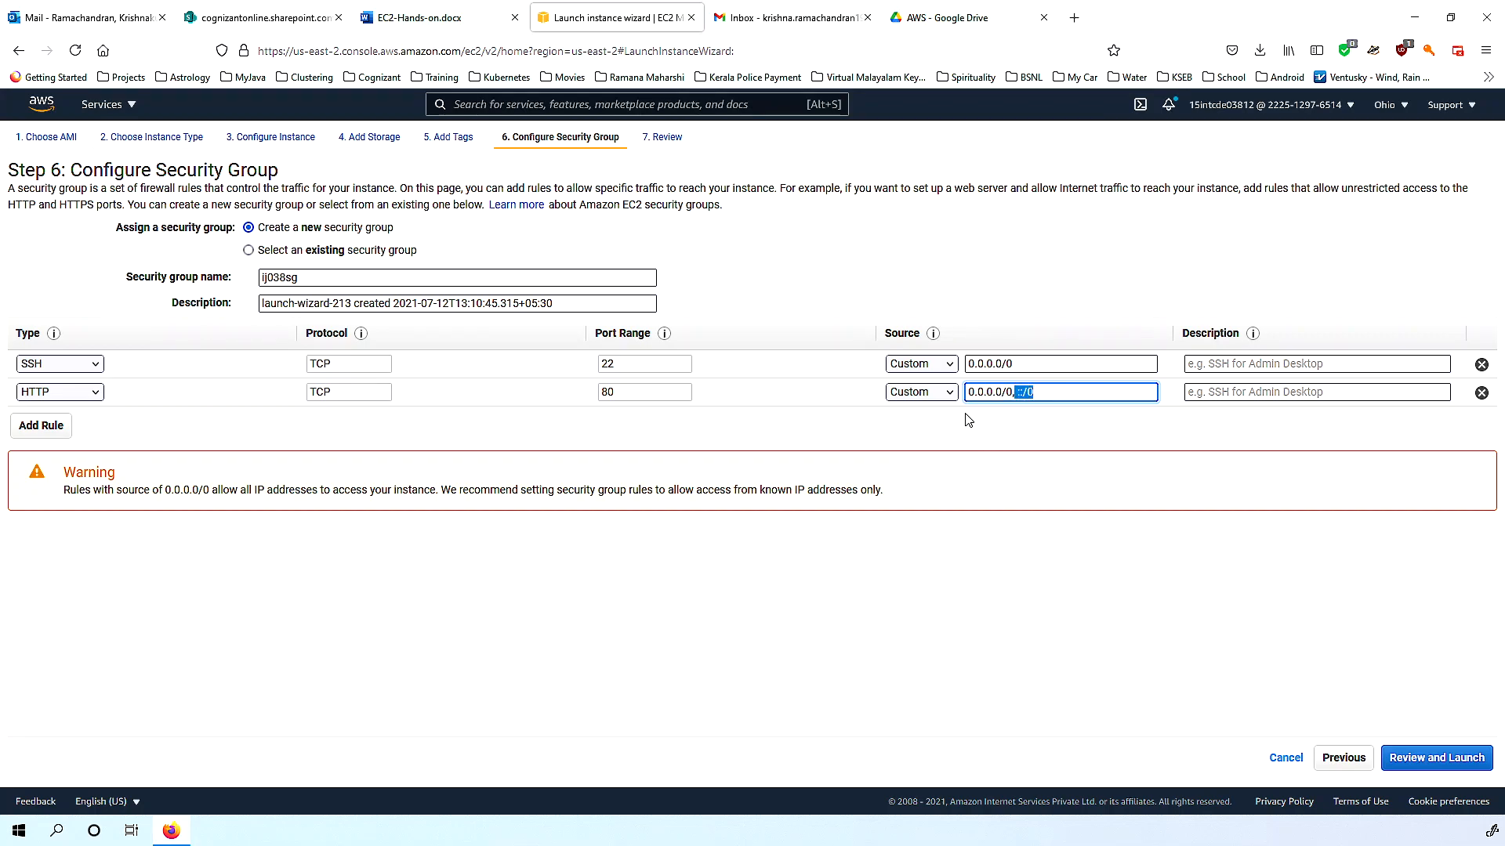
pyautogui.click(947, 398)
pyautogui.click(929, 436)
pyautogui.click(940, 400)
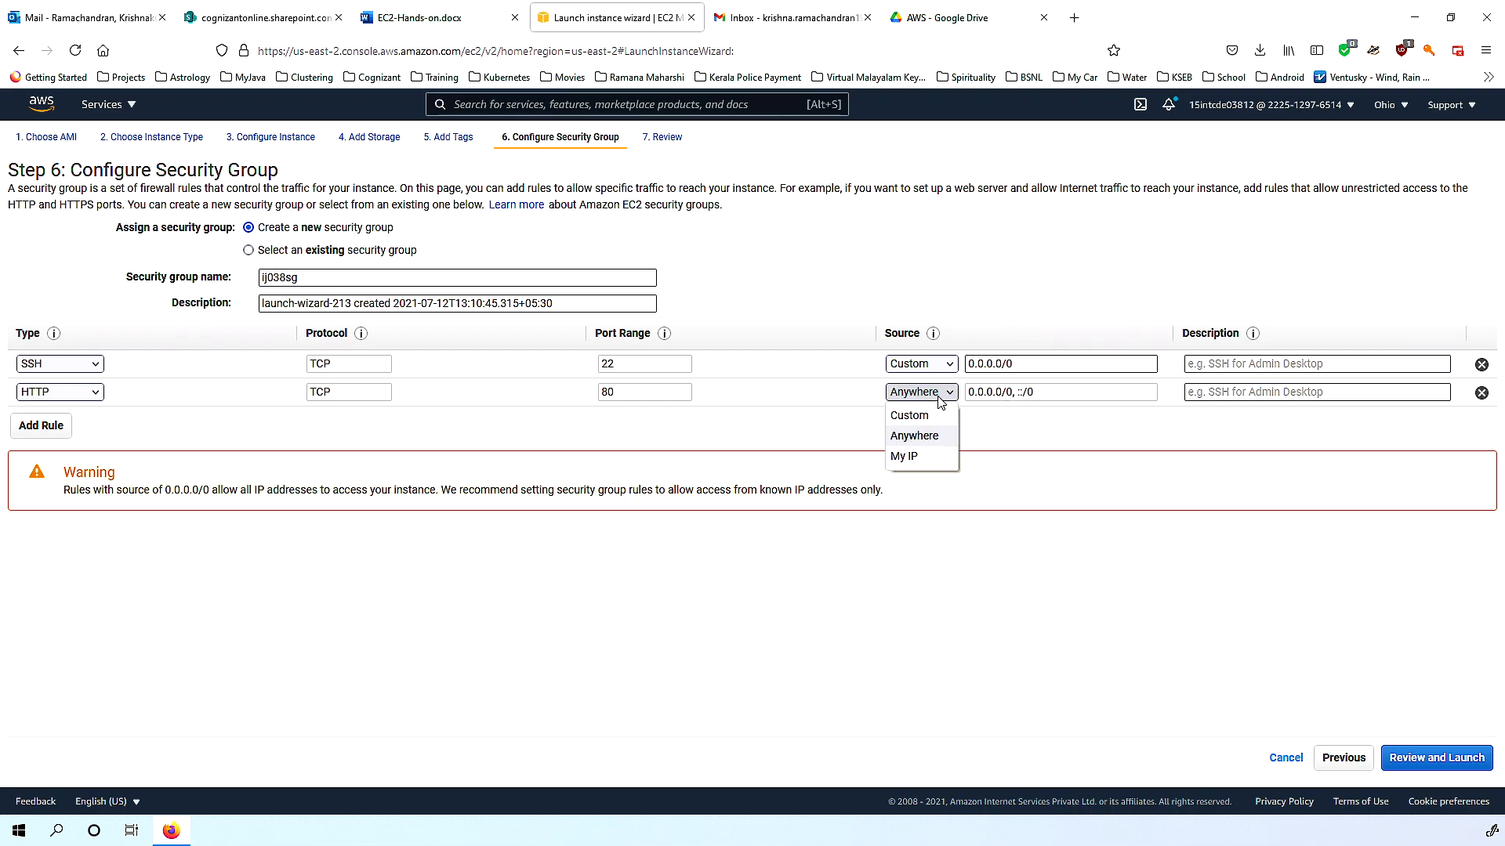
pyautogui.click(923, 460)
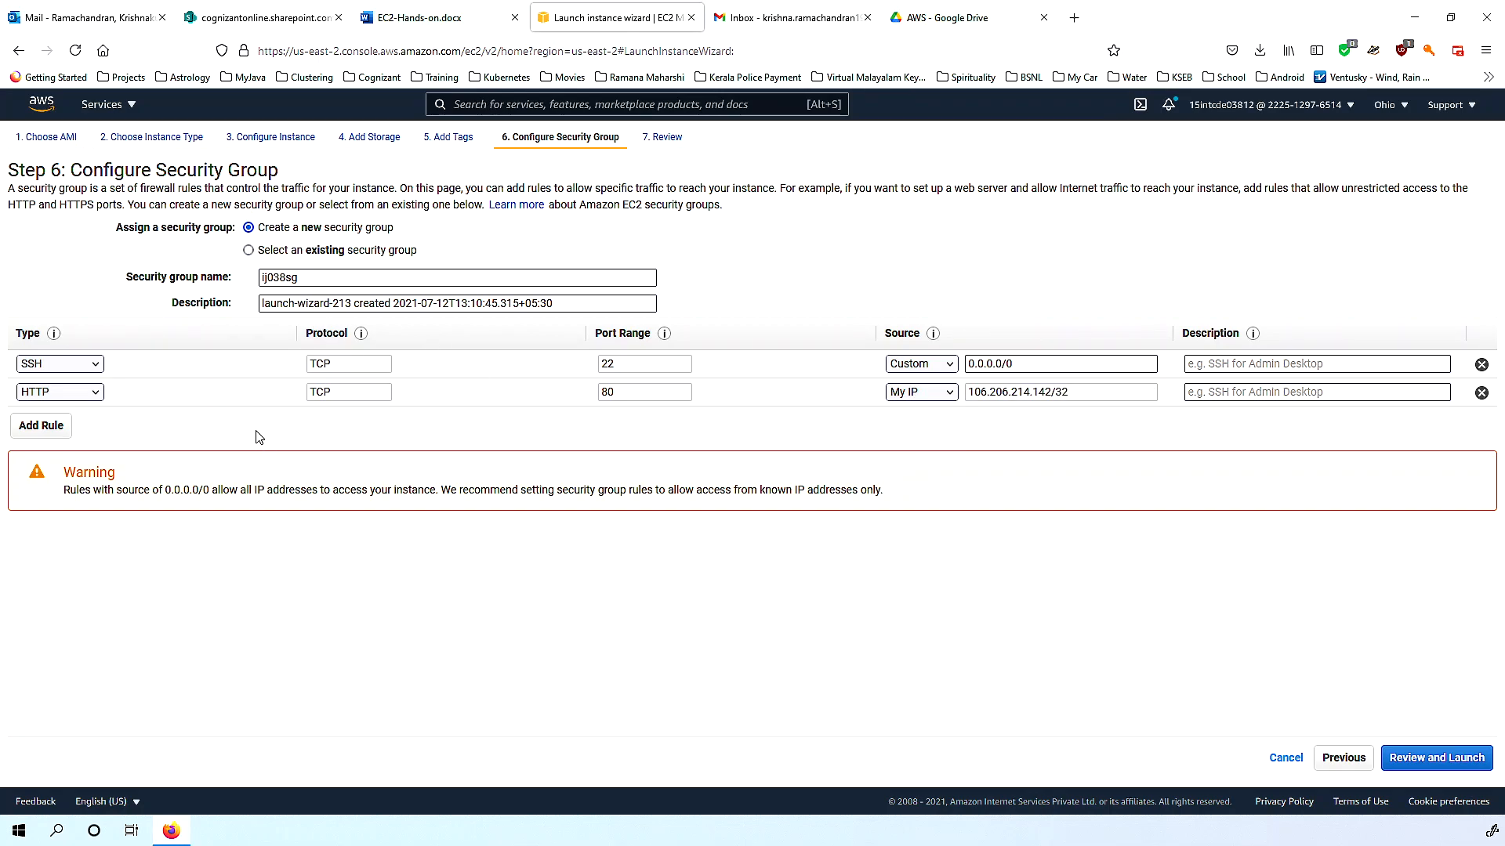
pyautogui.moveTo(968, 392); pyautogui.dragTo(1052, 398)
pyautogui.click(907, 394)
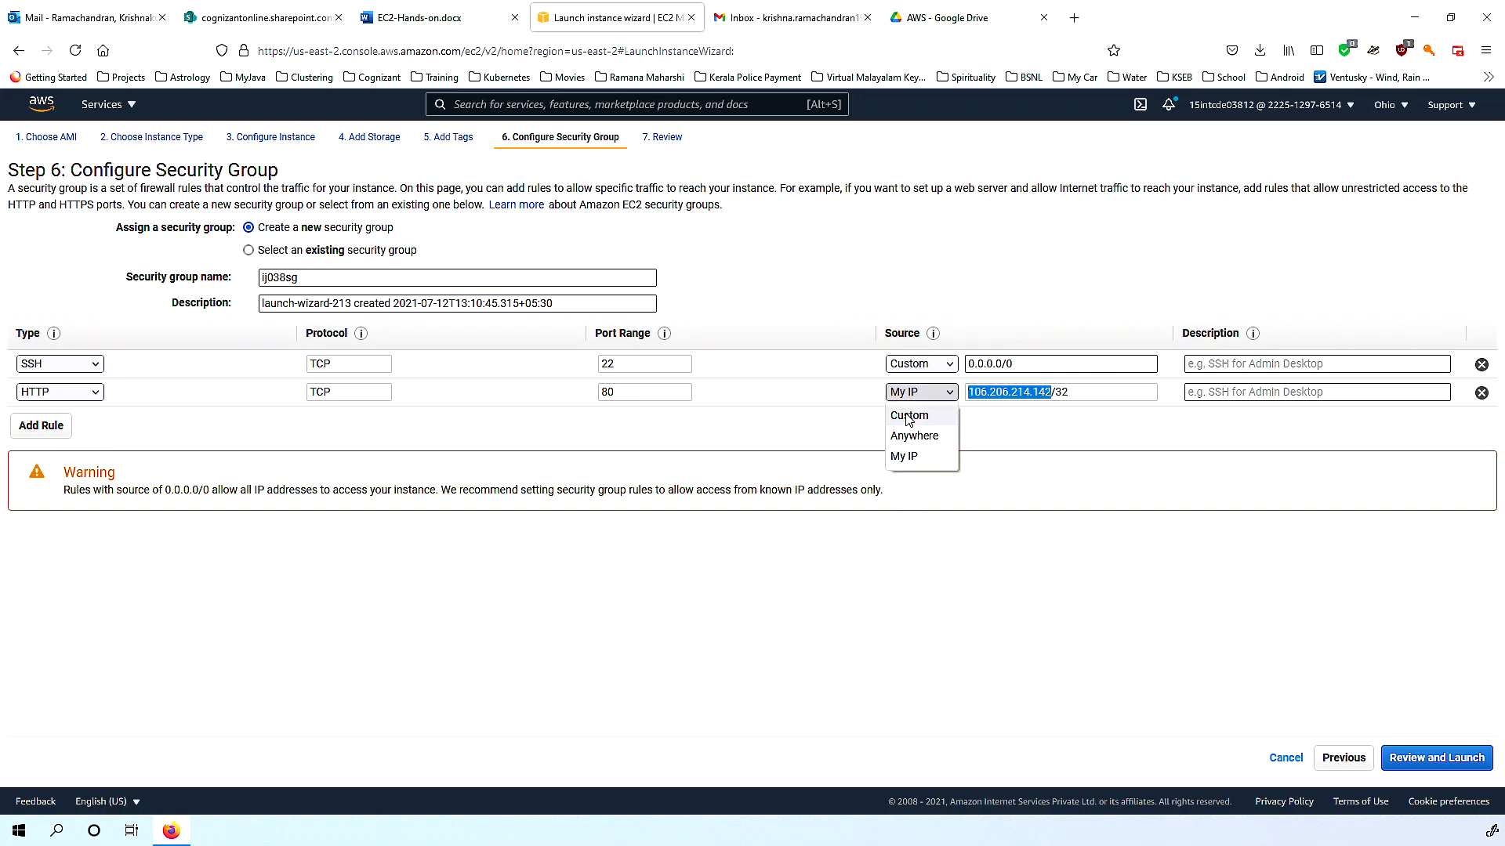
pyautogui.click(907, 416)
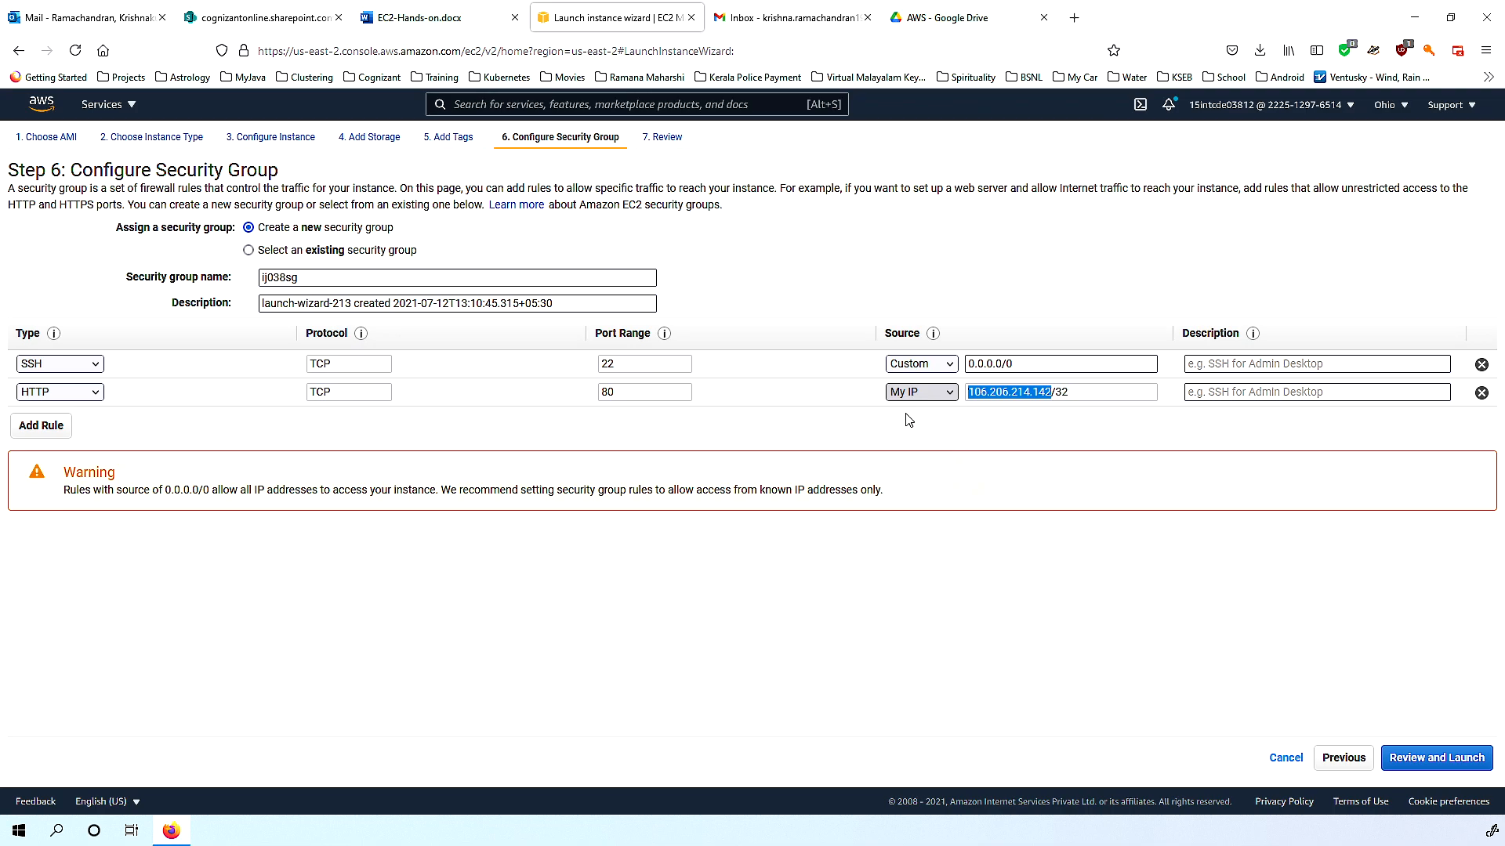
pyautogui.click(945, 394)
pyautogui.click(919, 436)
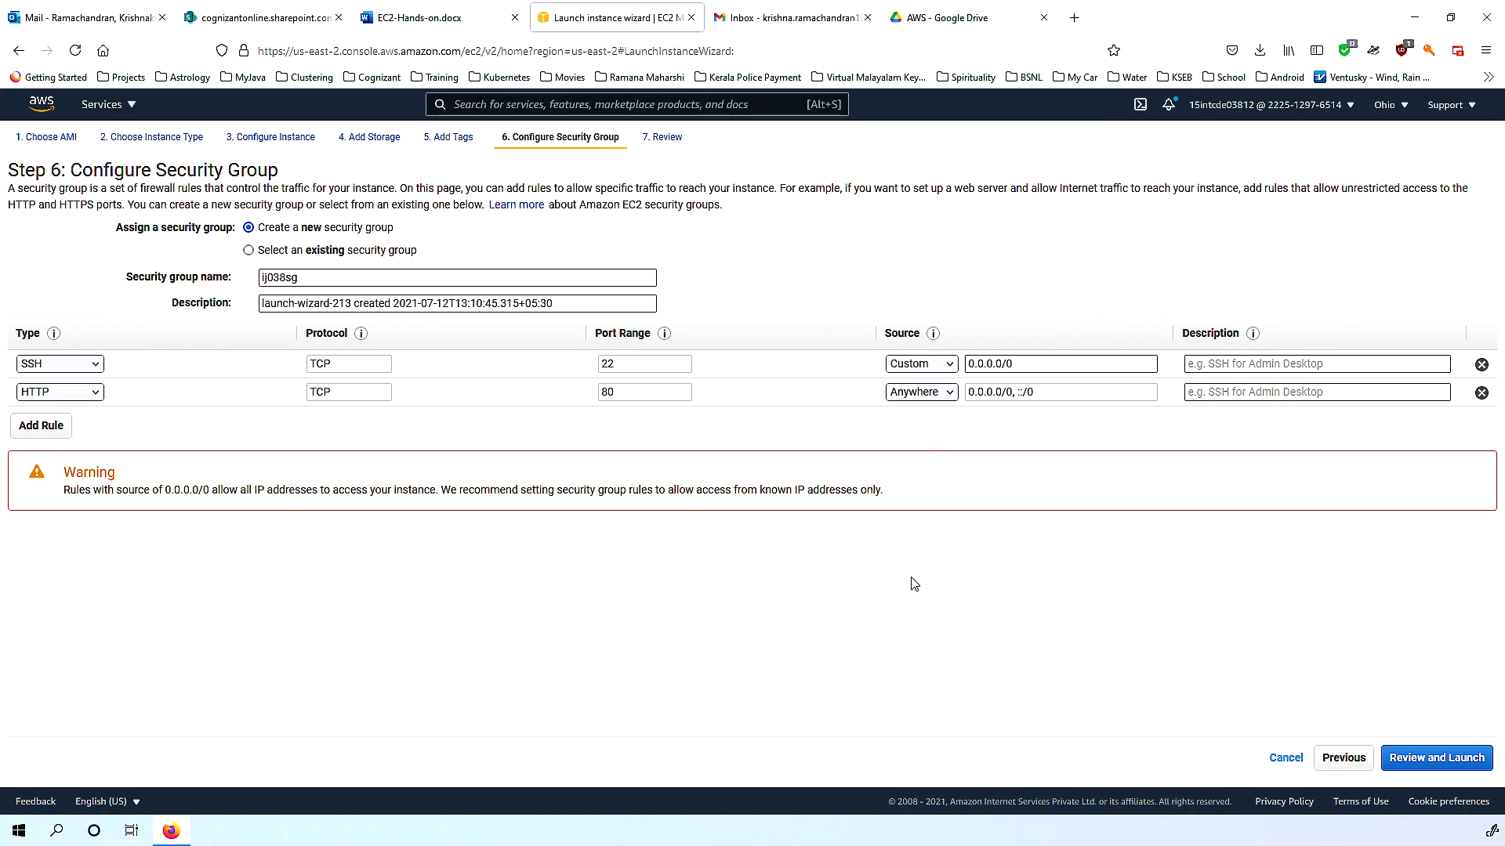
# Delete the HTTP rule, keep the SSH rule on TCP port 22, and continue to the launch review.
pyautogui.click(1481, 392)
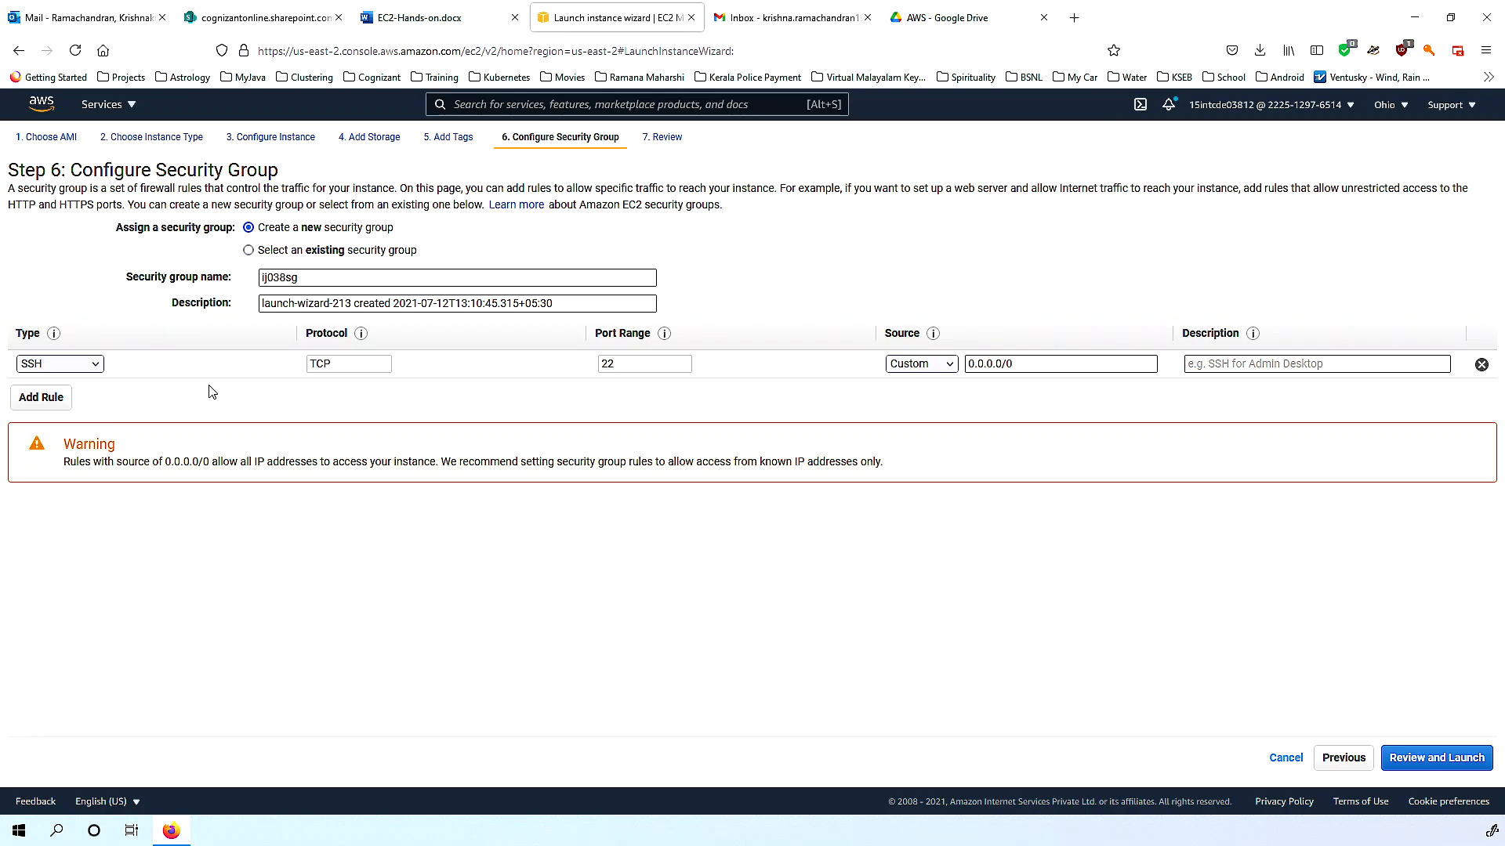
pyautogui.click(95, 365)
pyautogui.click(95, 365)
pyautogui.click(1423, 766)
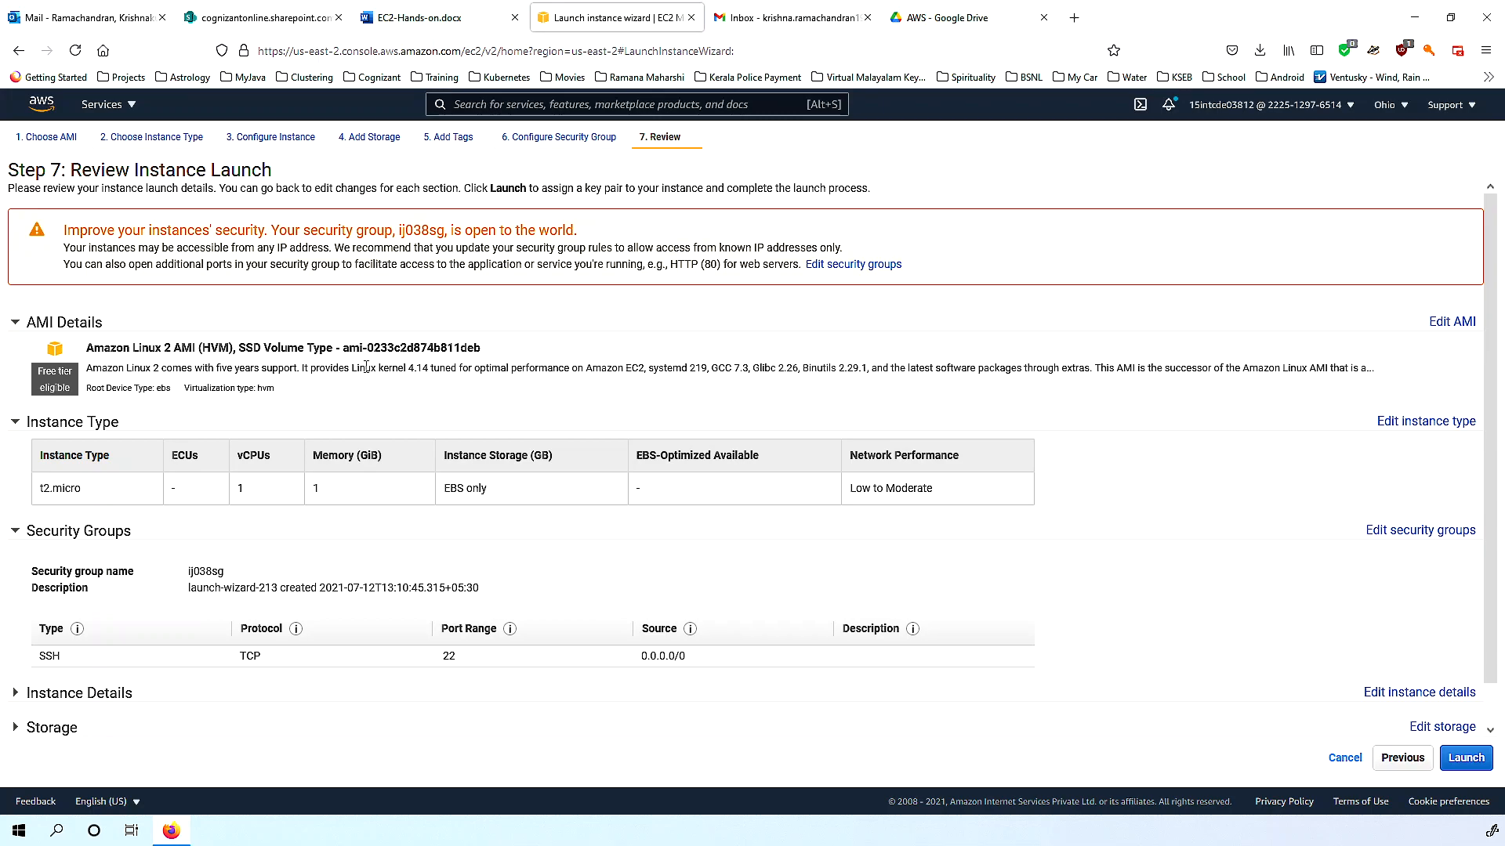
# Expand Instance Details, Storage and Tags on the review and select the IJ038 Name tag value.
pyautogui.scroll(-1, 481, 375)
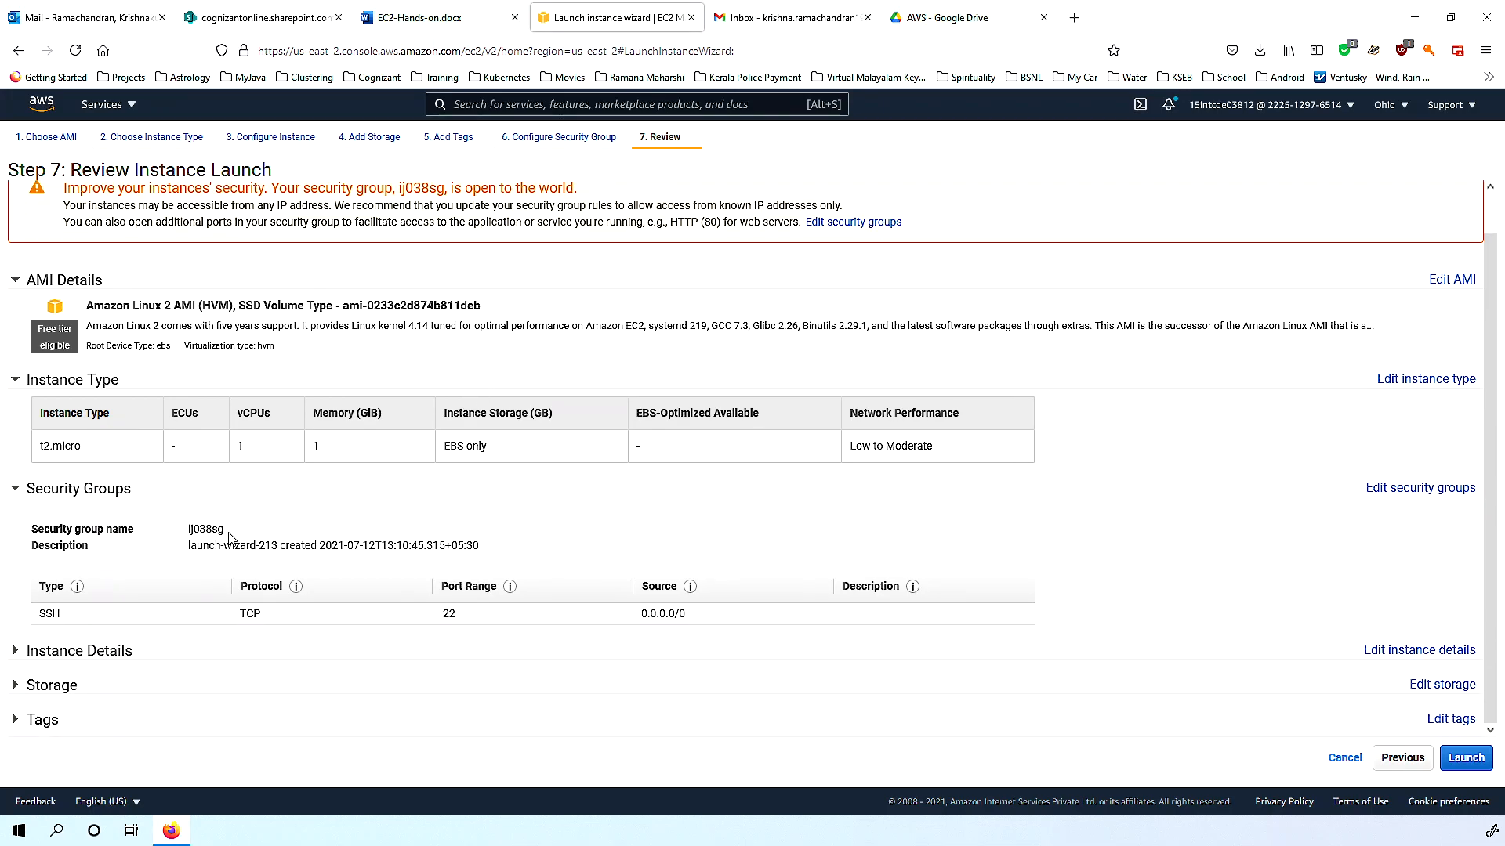
pyautogui.click(16, 652)
pyautogui.scroll(-7, 345, 638)
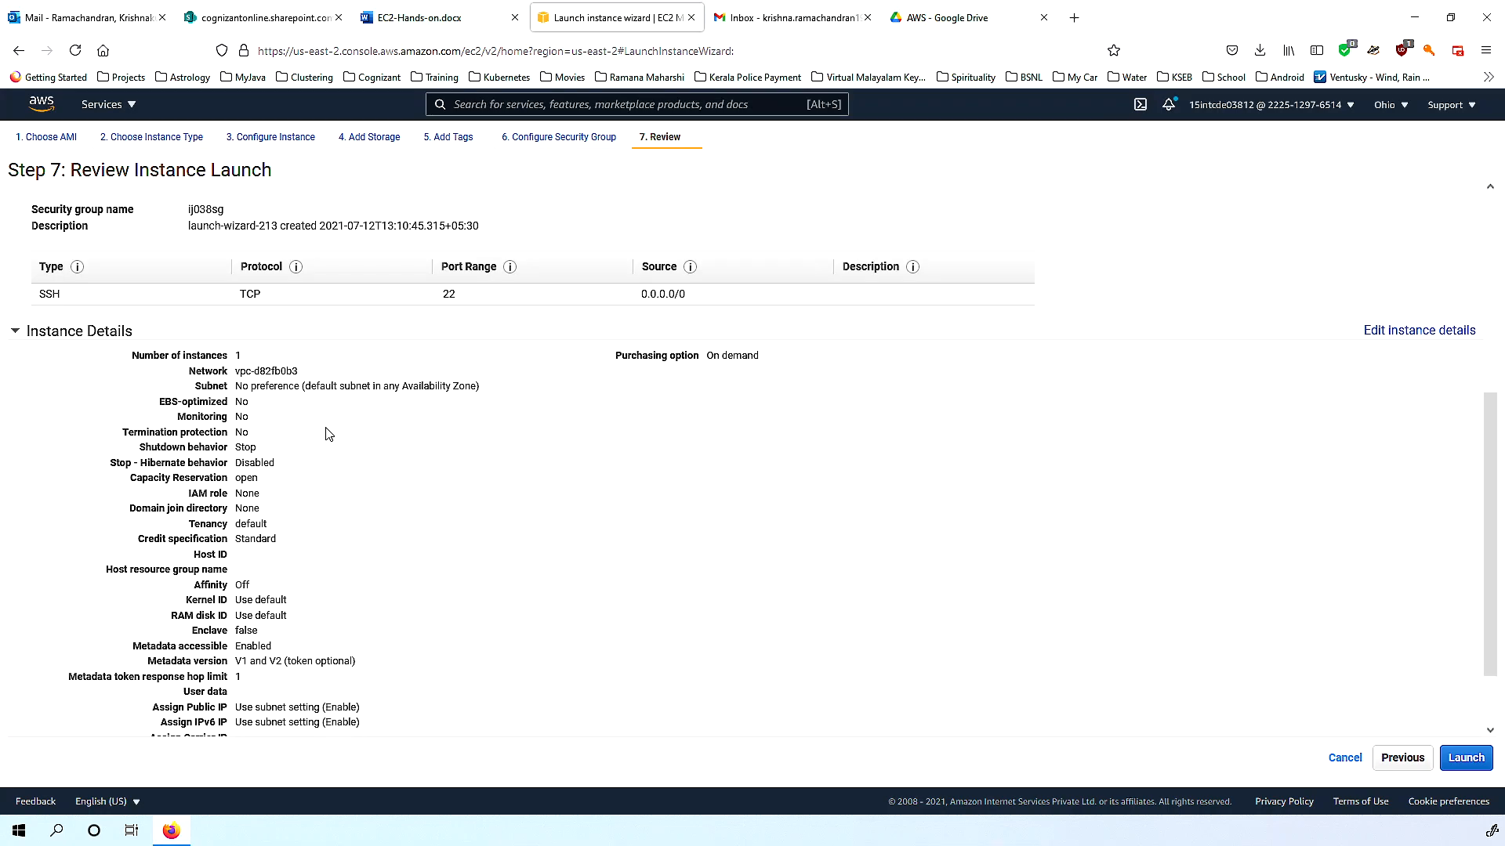
pyautogui.scroll(-2, 346, 538)
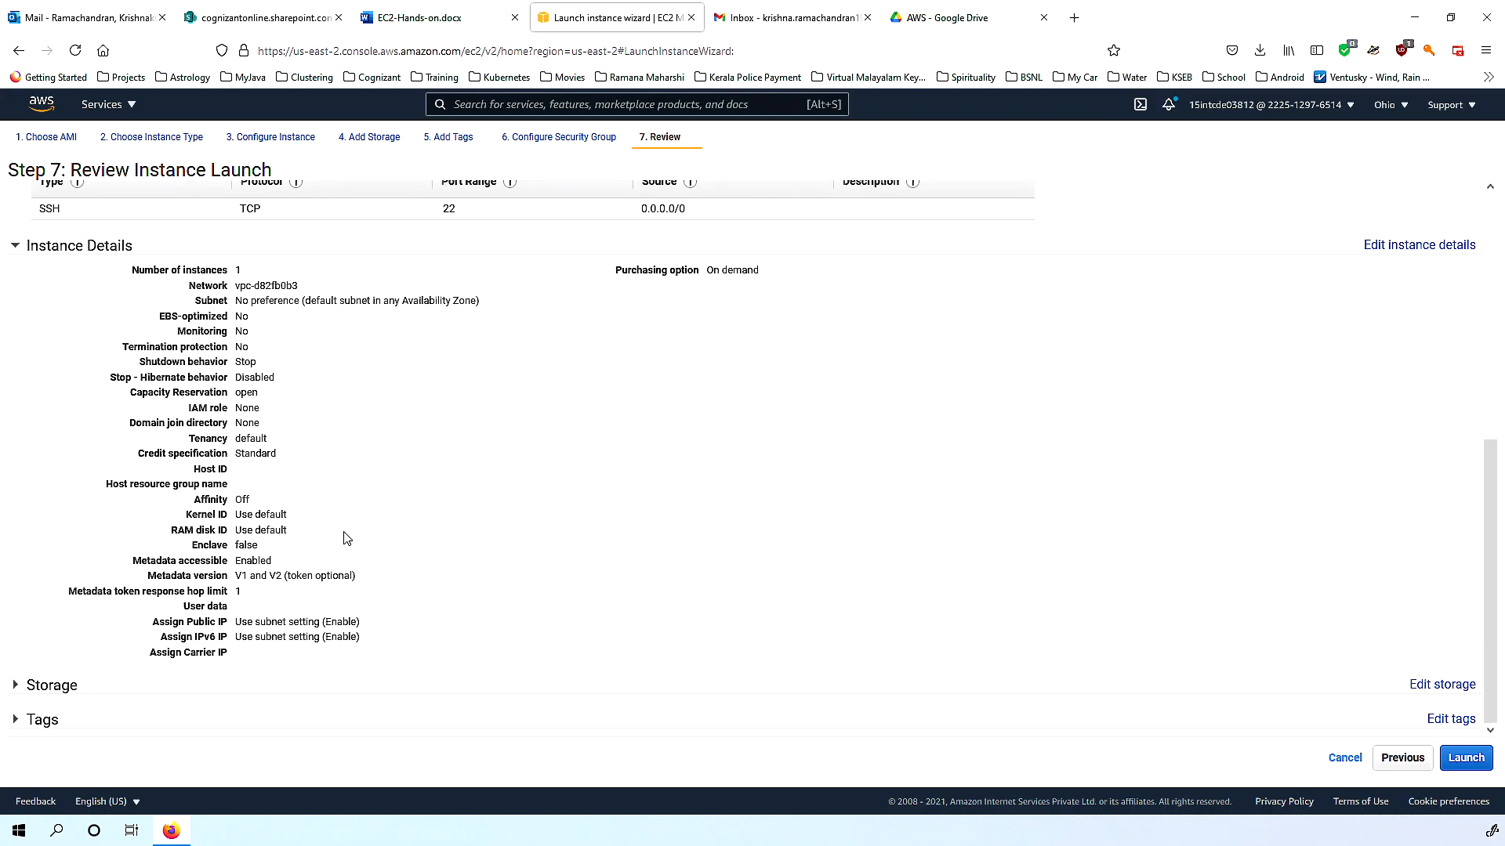
pyautogui.click(16, 685)
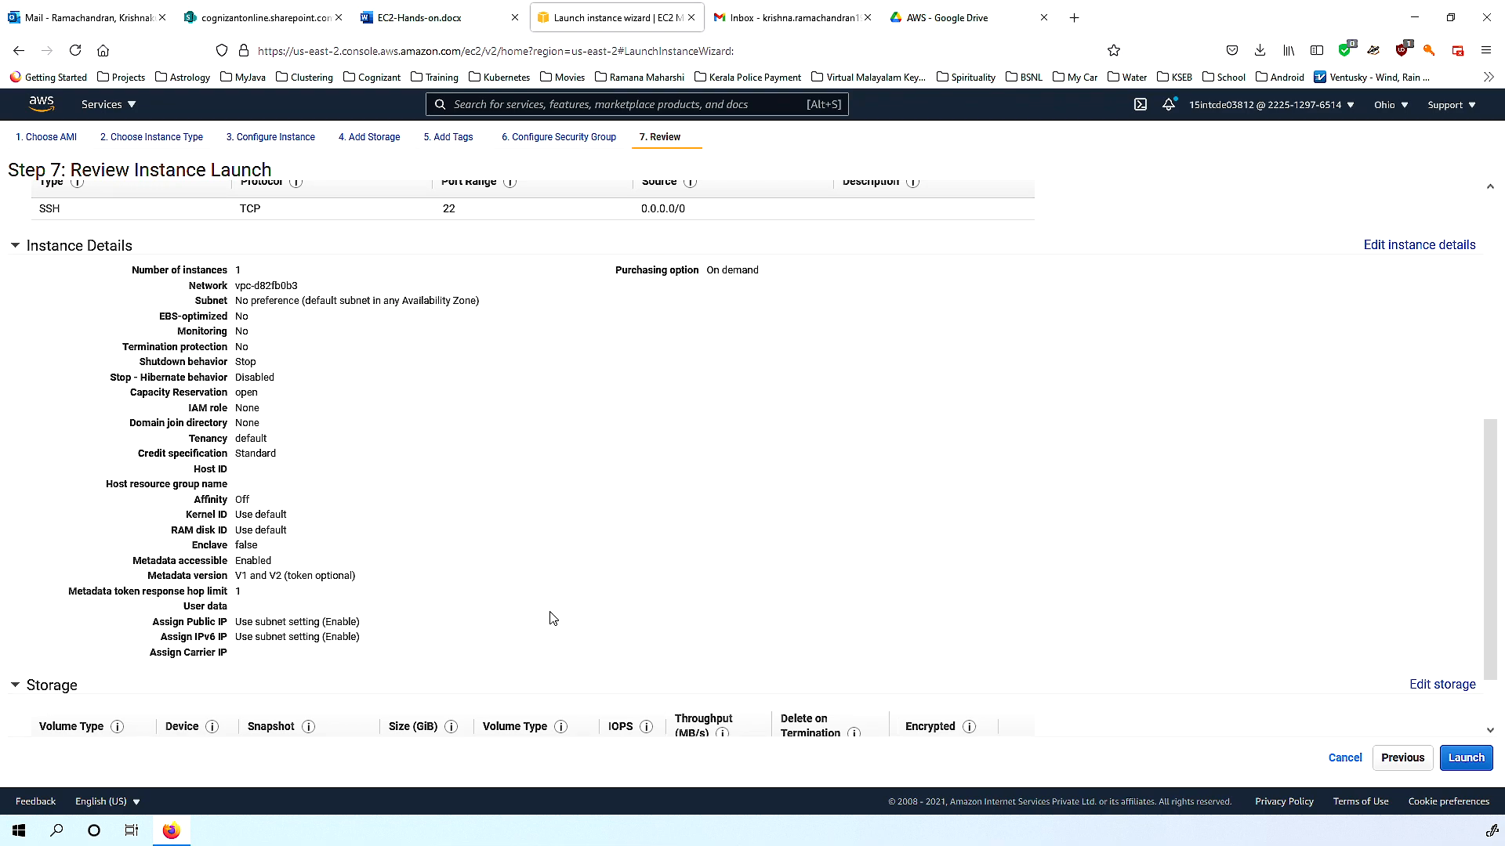
pyautogui.scroll(-2, 554, 619)
pyautogui.click(15, 720)
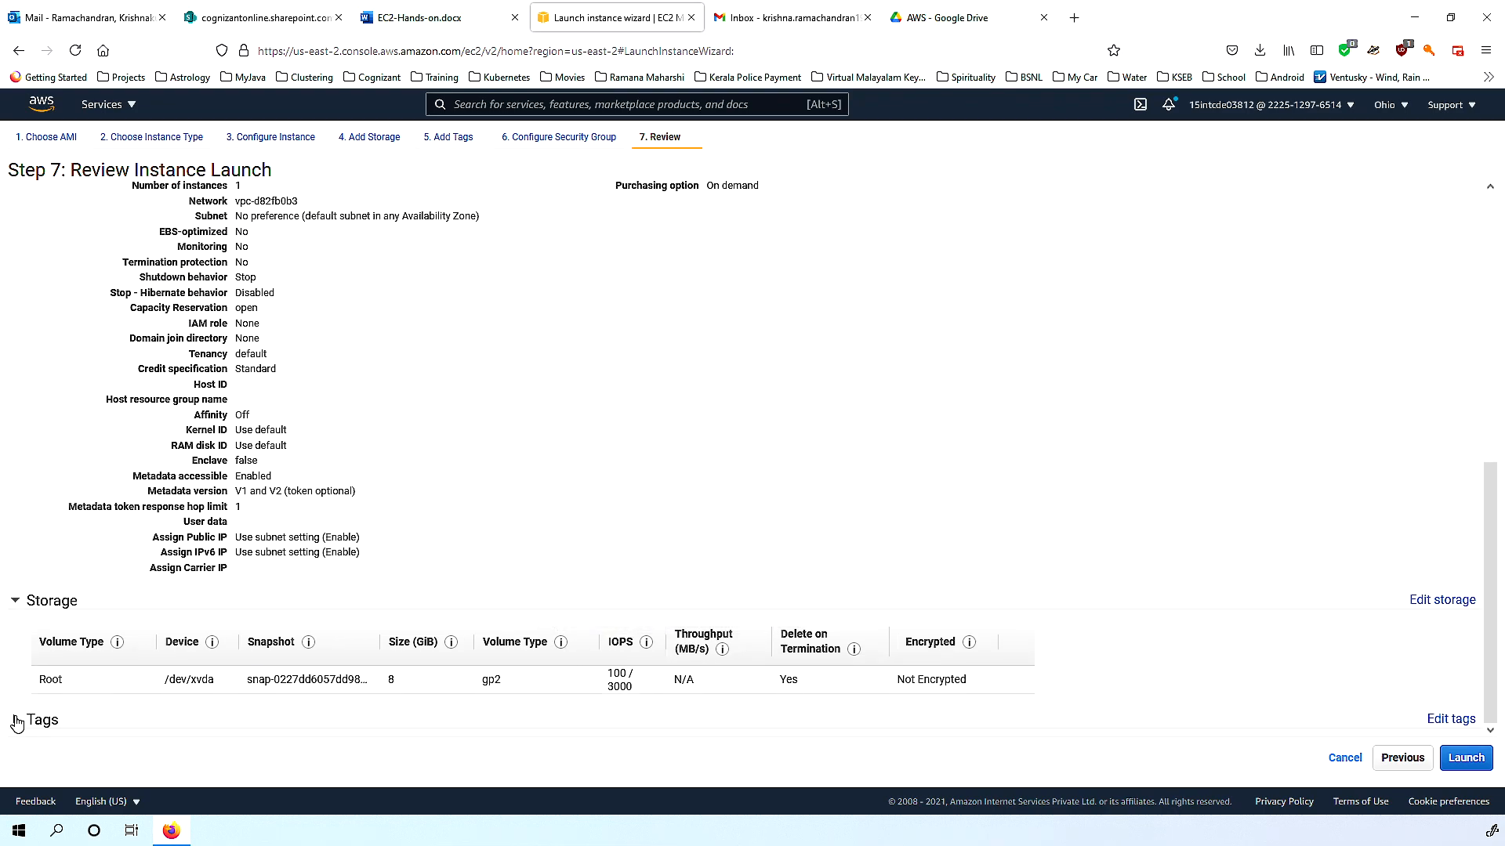
pyautogui.scroll(-2, 497, 648)
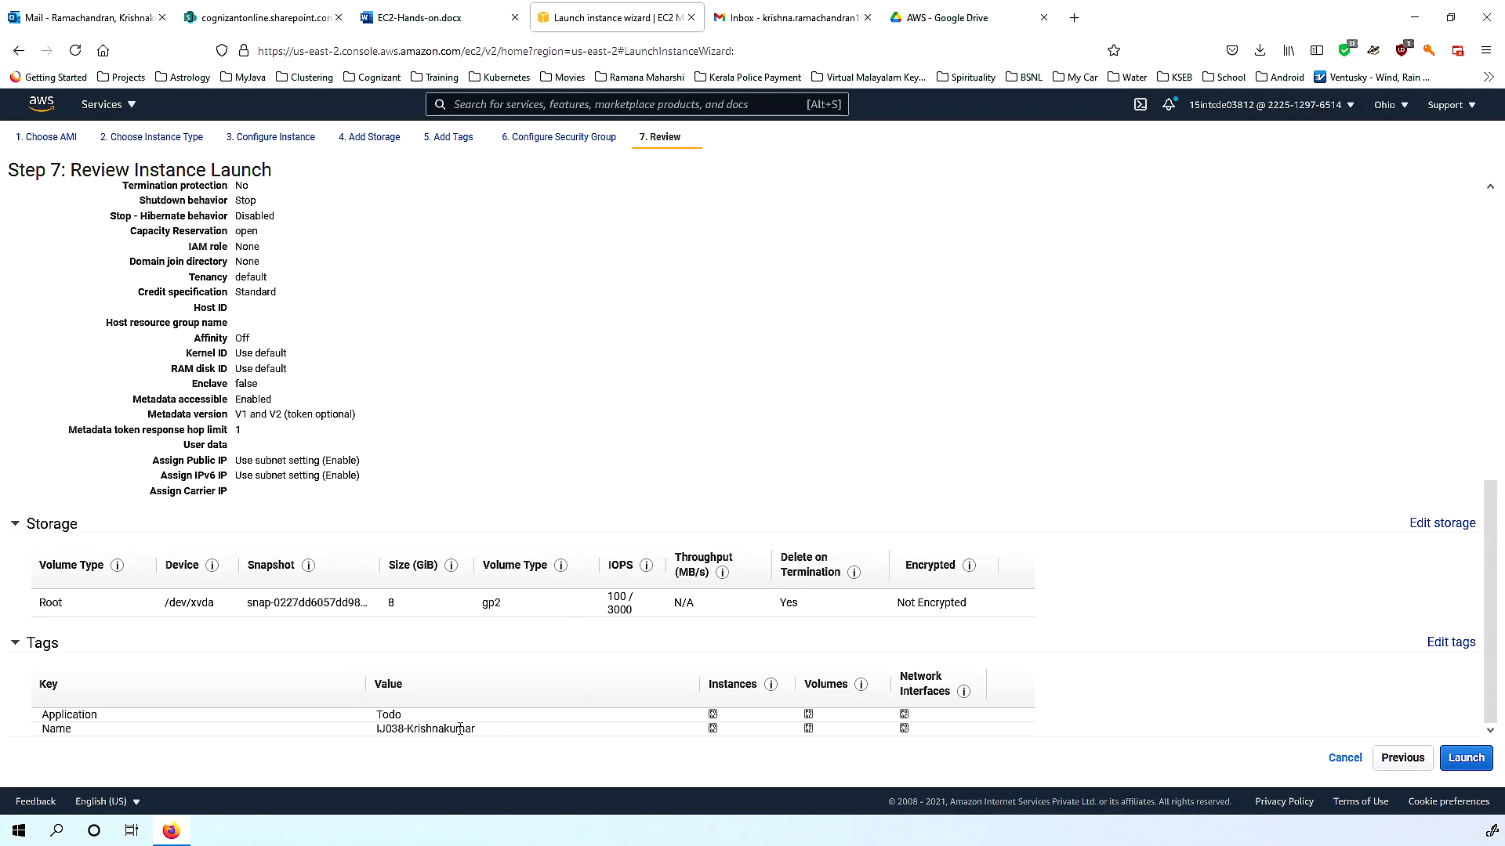
pyautogui.doubleClick(398, 729)
pyautogui.doubleClick(480, 729)
# Launch from the review and open the key pair choices in the key pair dialog.
pyautogui.click(1455, 760)
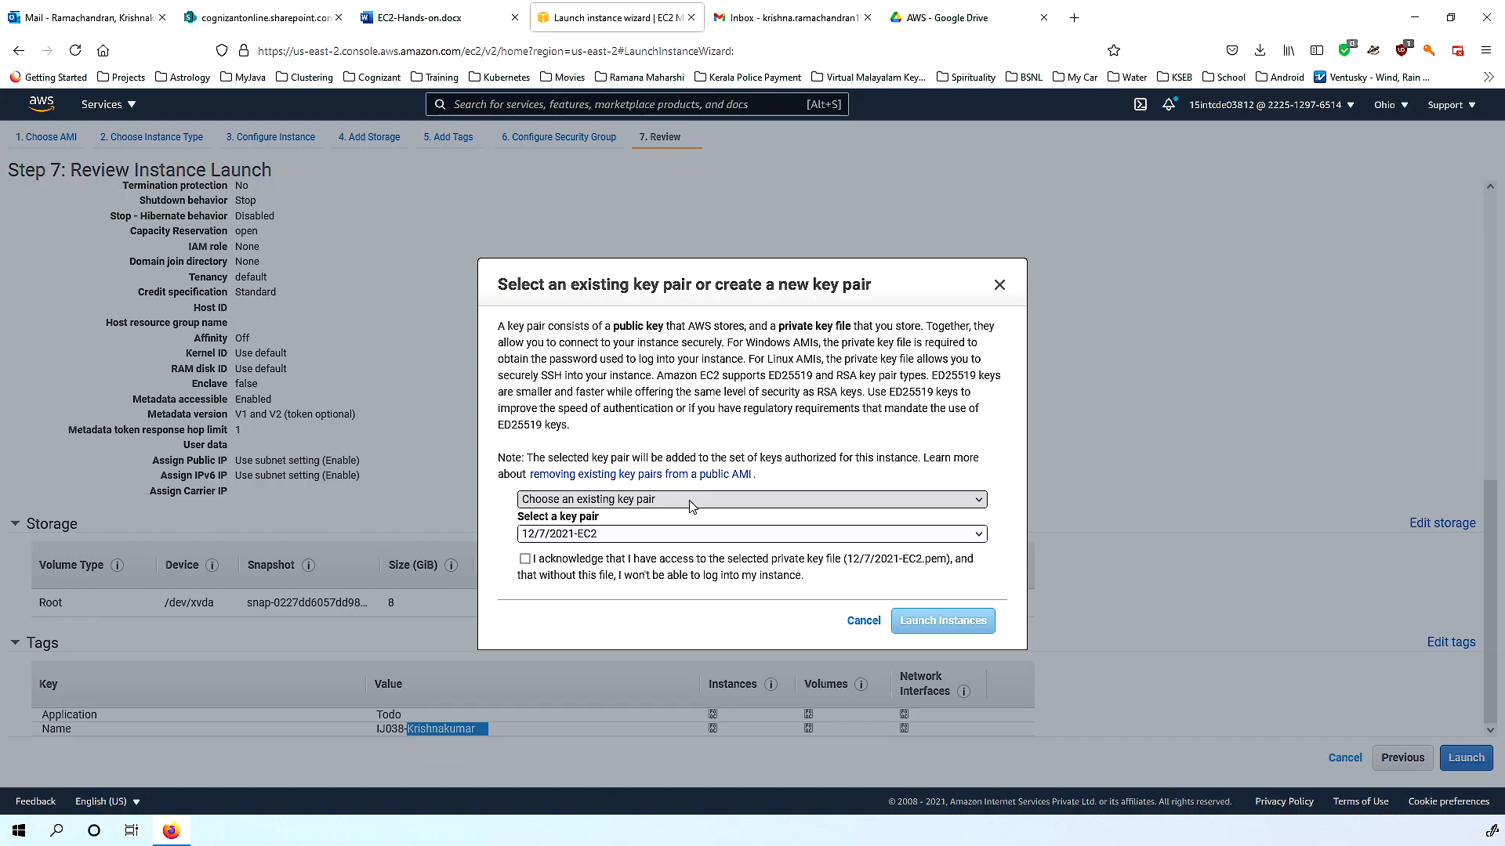
pyautogui.moveTo(505, 326); pyautogui.dragTo(870, 326)
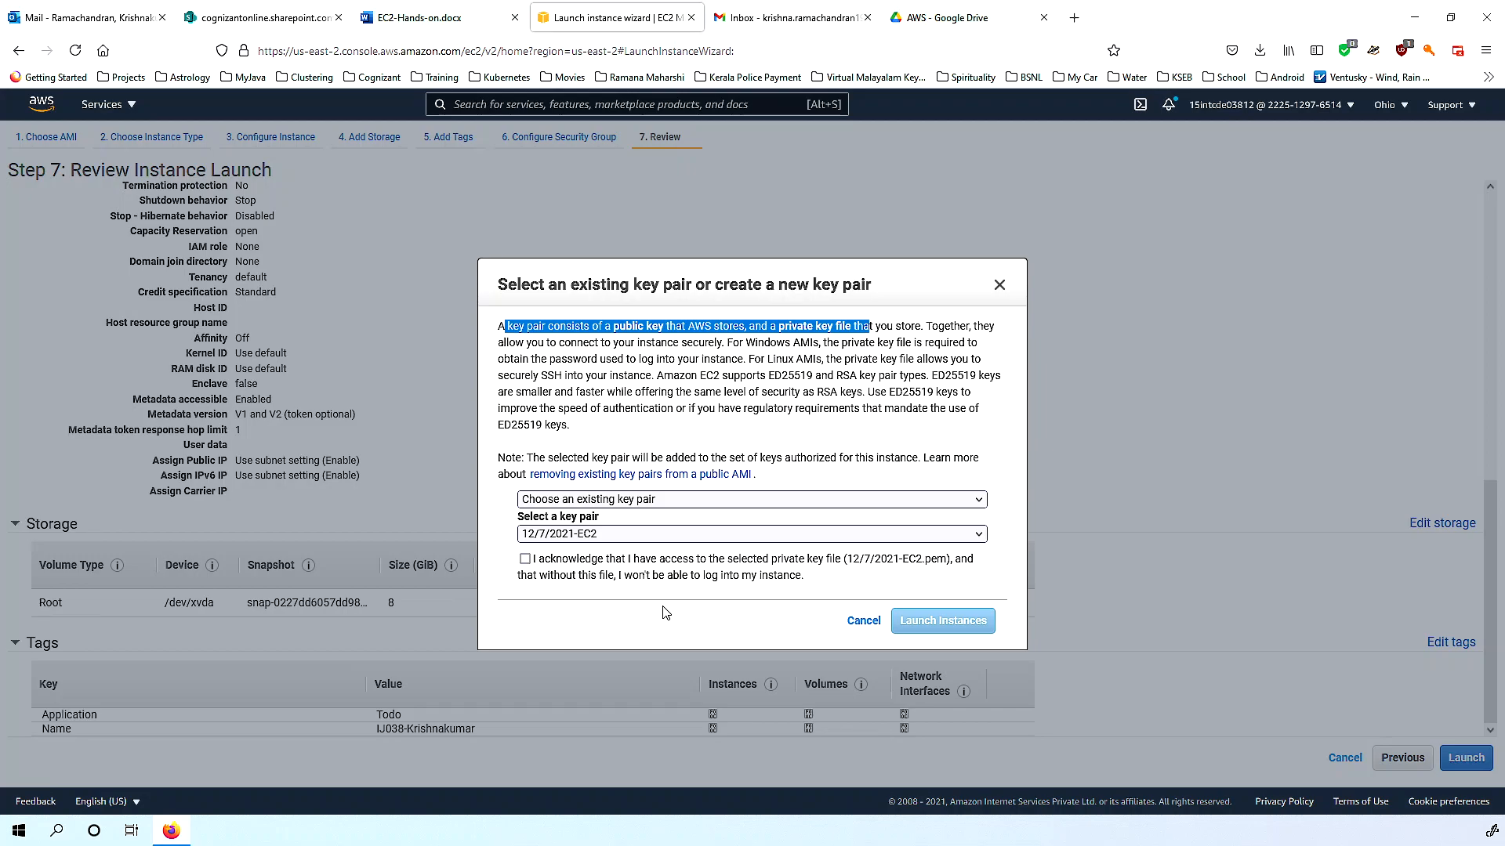
pyautogui.click(671, 501)
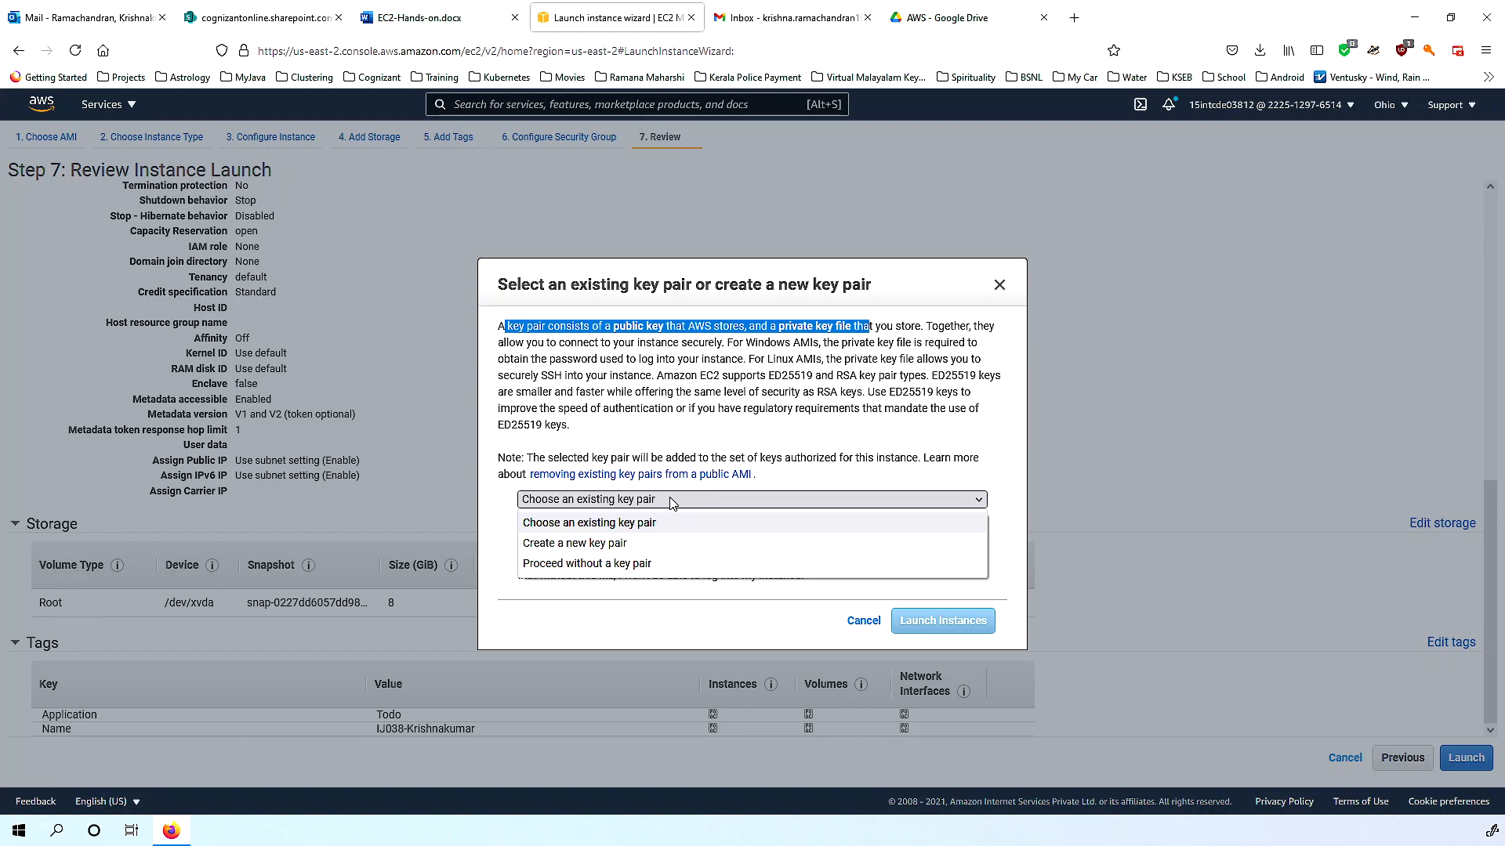
# Create a new key pair named ij0038, save ij0038.pem, and launch the instance.
pyautogui.click(601, 545)
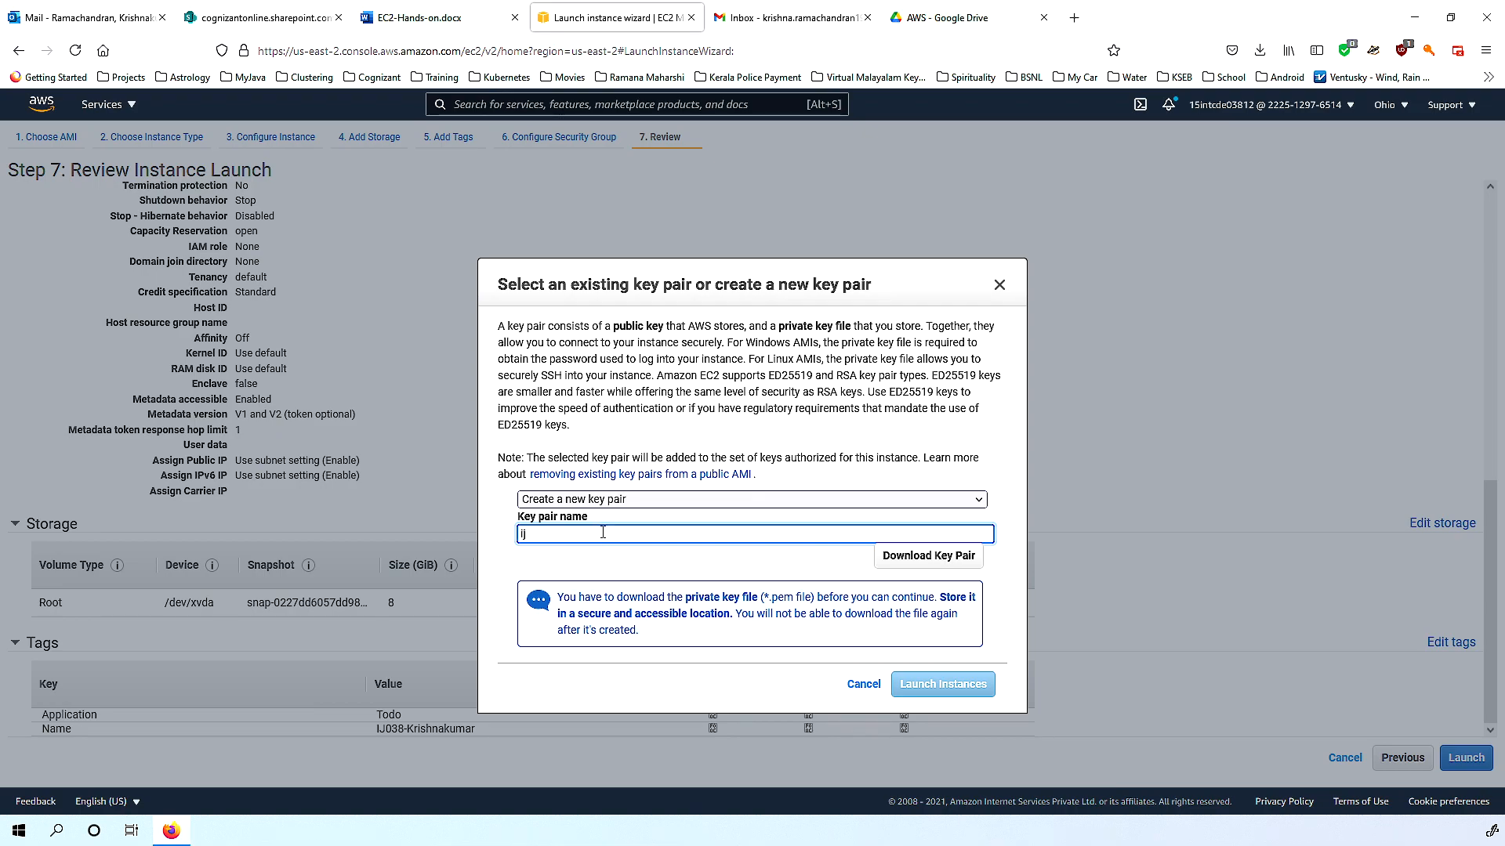
pyautogui.write('ij0038')
pyautogui.click(929, 557)
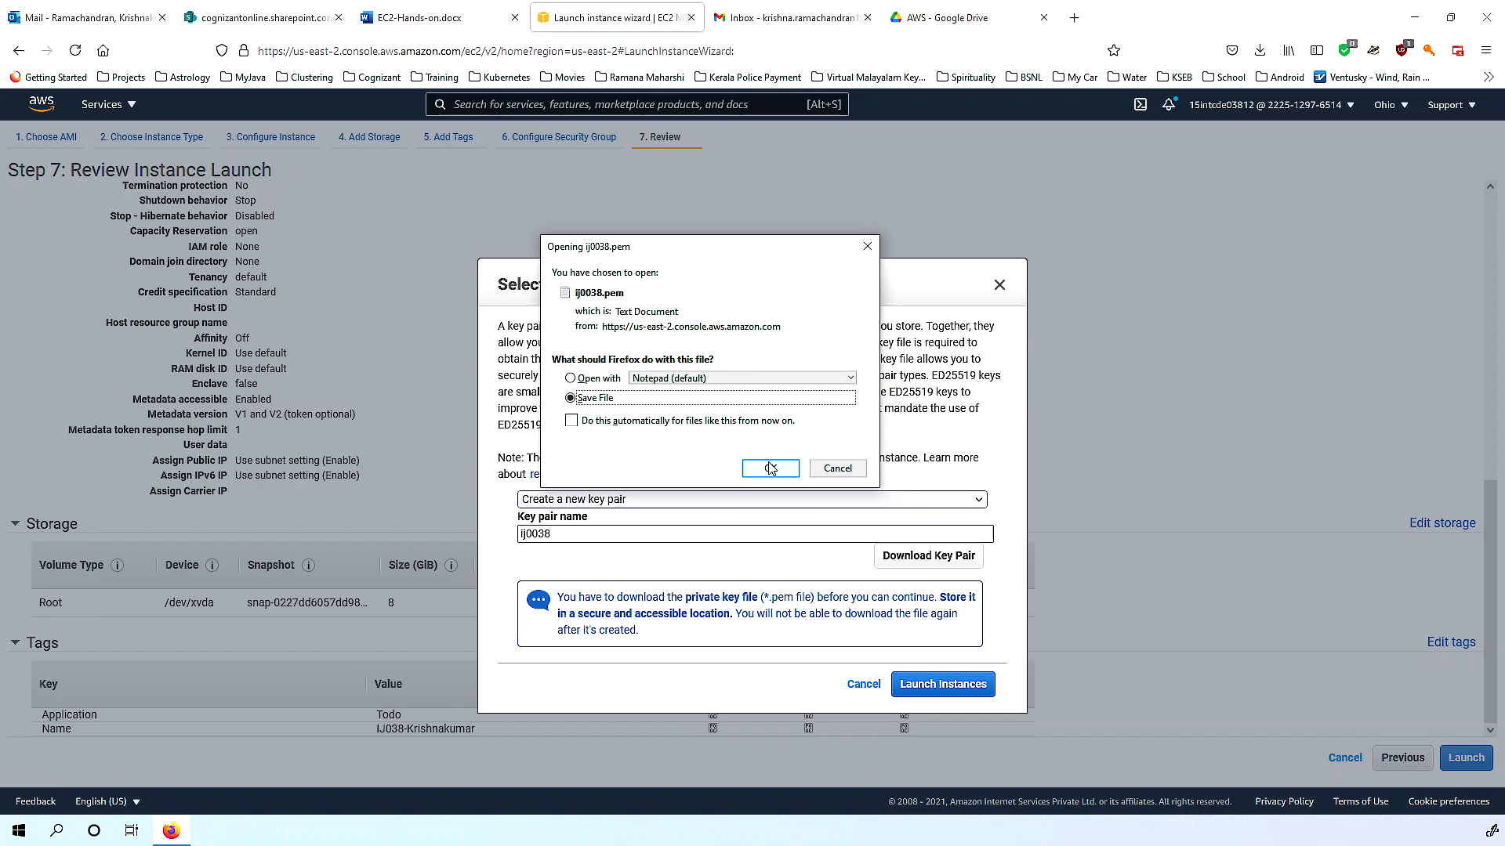
pyautogui.click(770, 468)
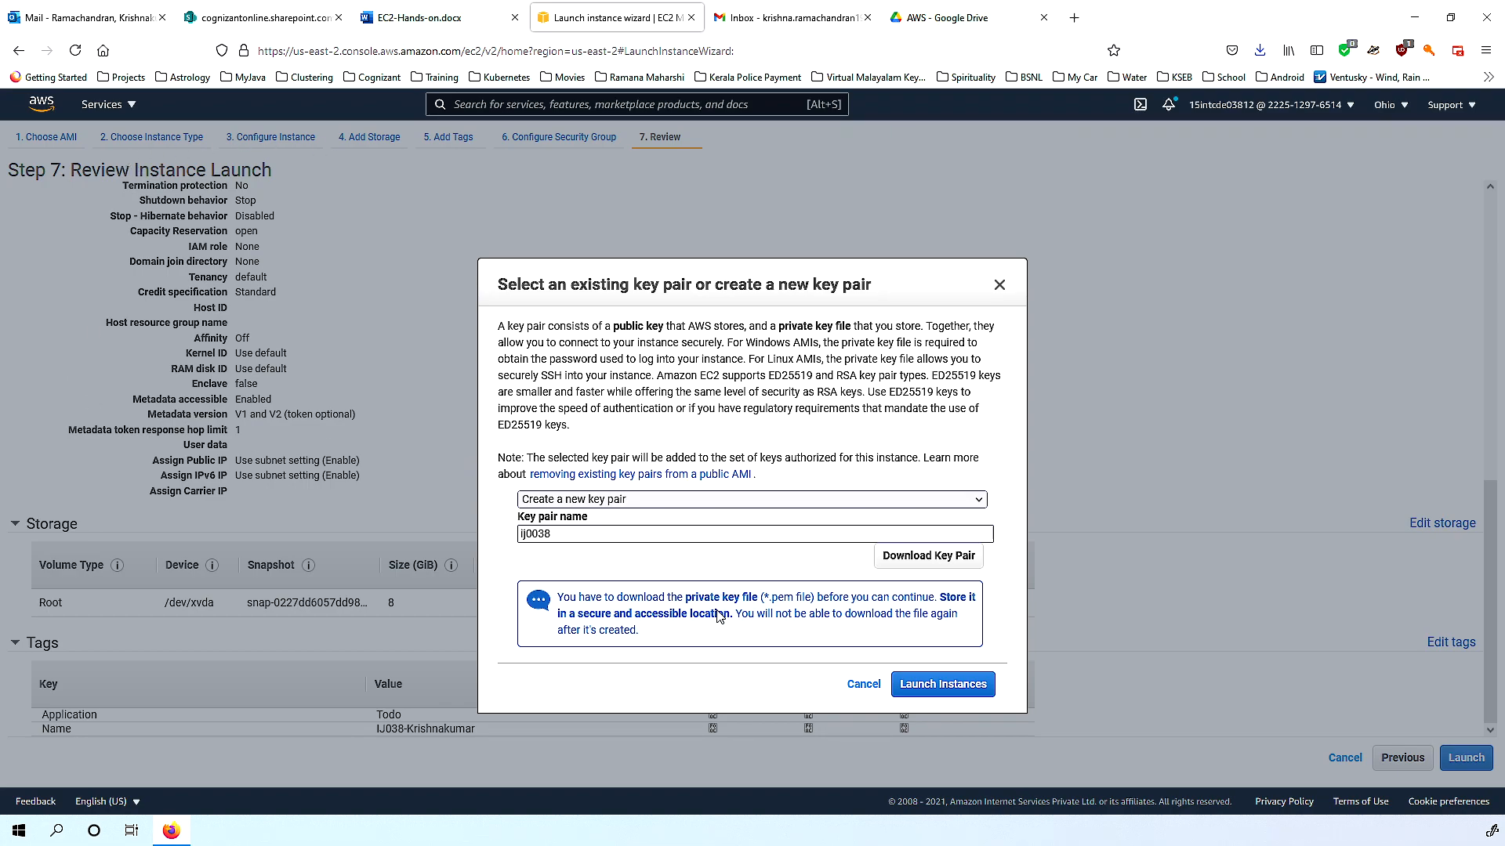
pyautogui.click(924, 696)
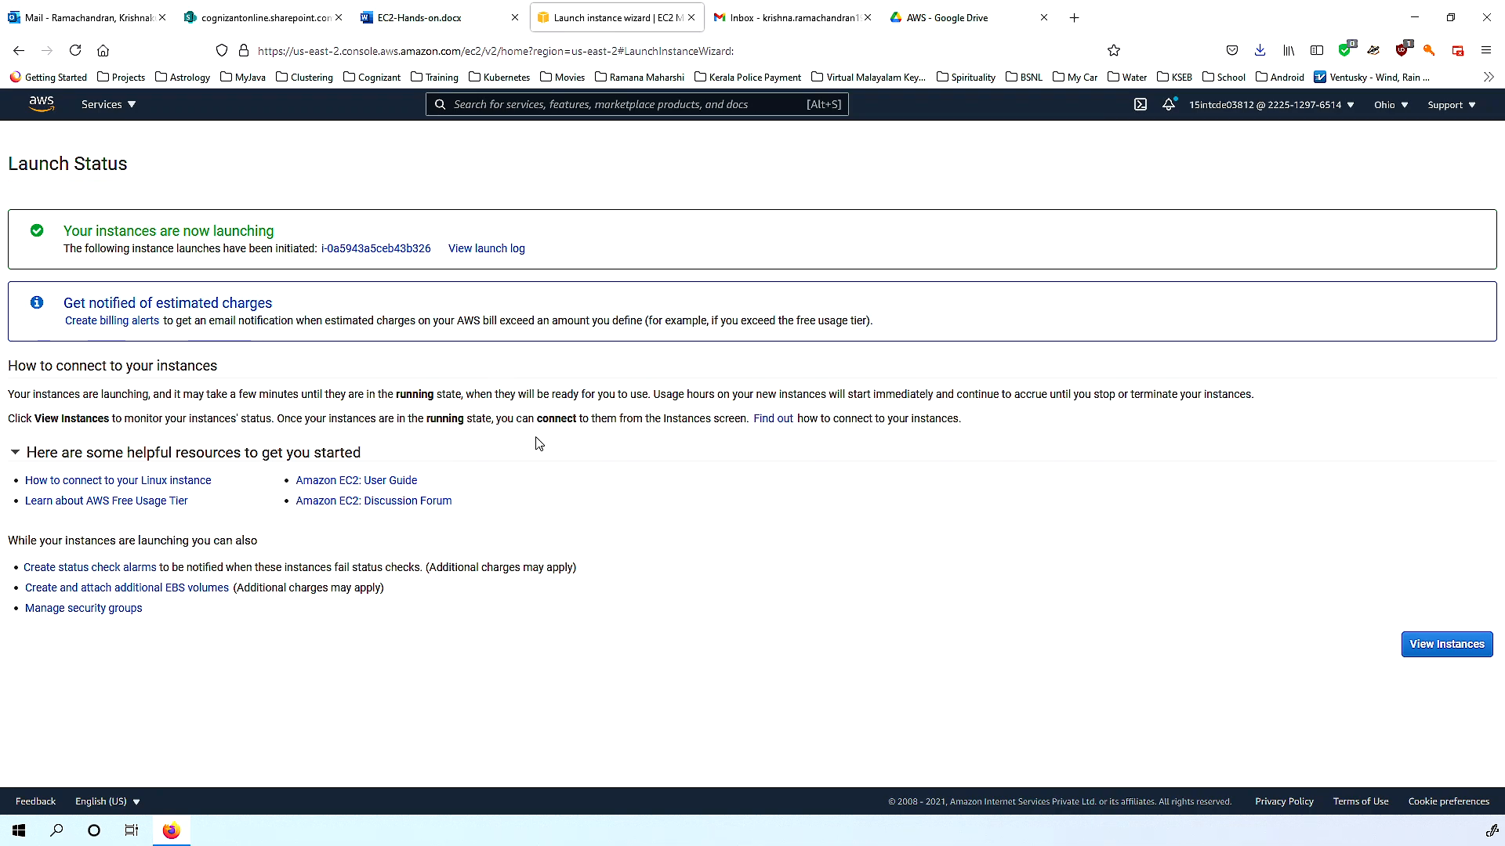
# Open instance i-0a5943a5ceb43b326 from the Launch Status page in the Instances list.
pyautogui.click(381, 250)
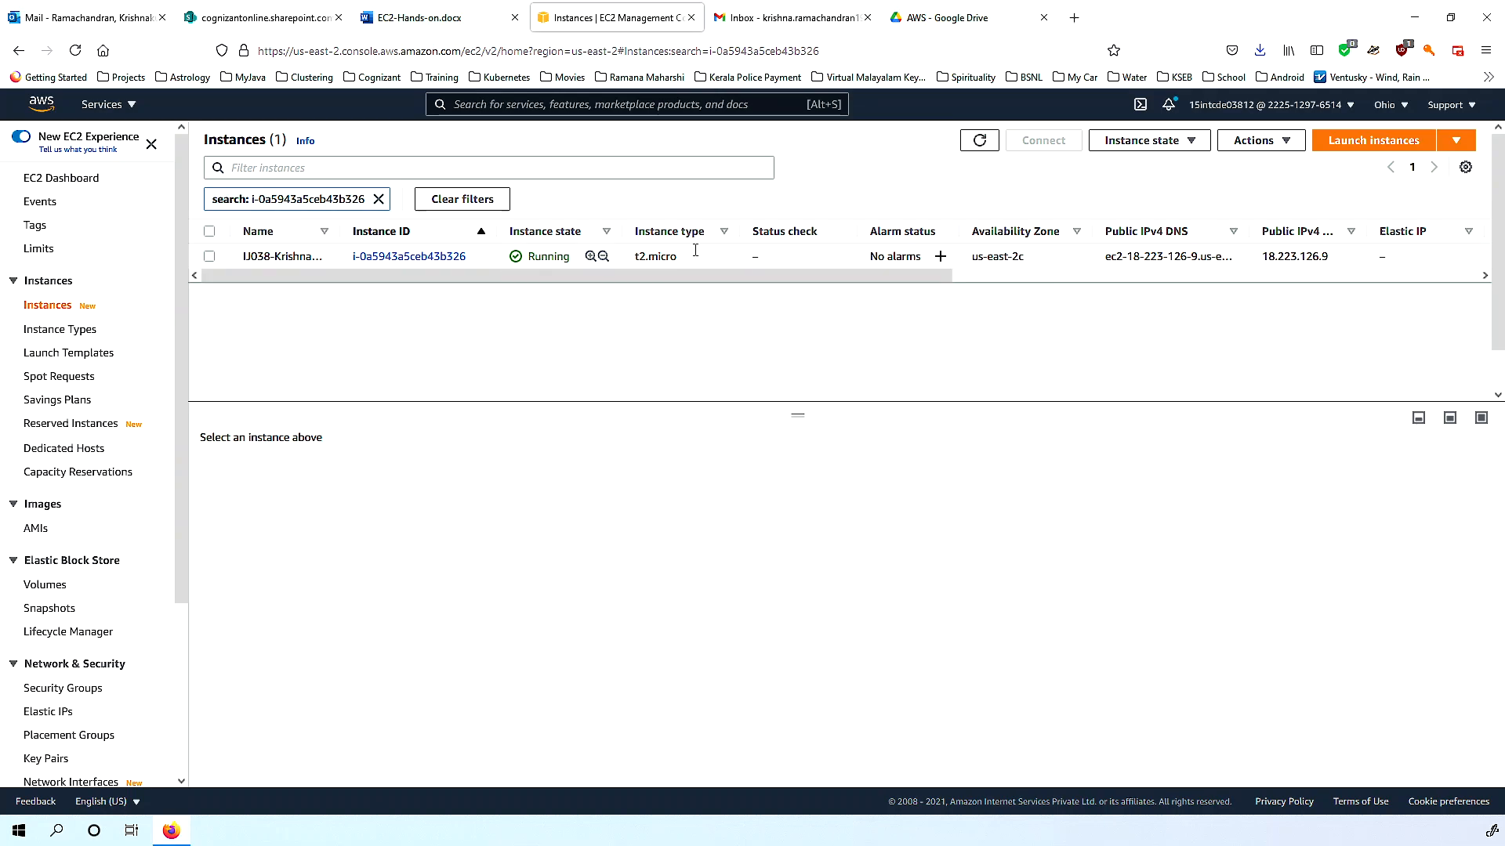
# Select the new instance to show its Details, resizing the list and details panels.
pyautogui.click(840, 260)
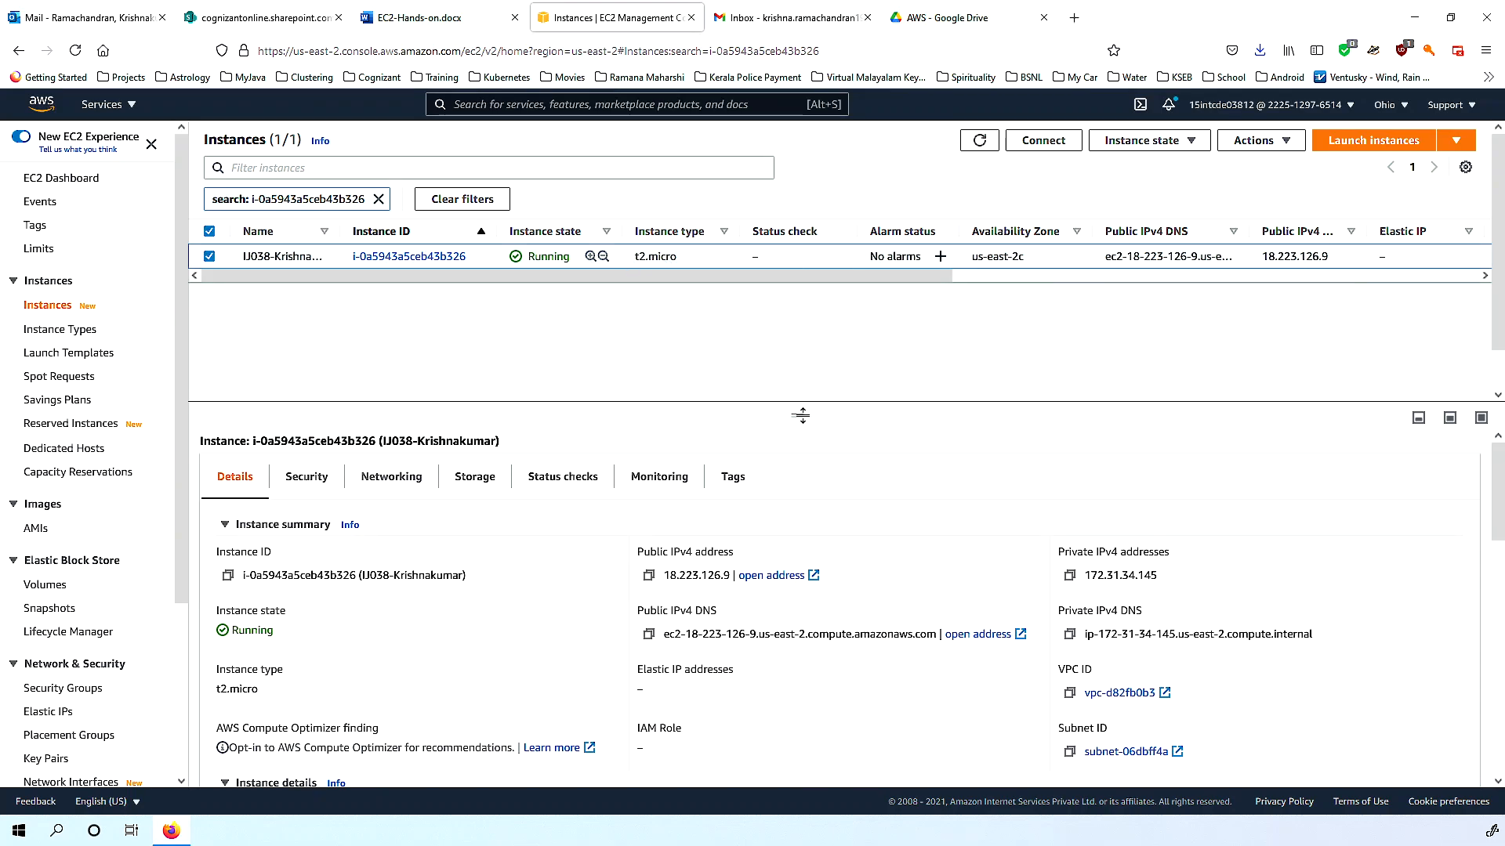
pyautogui.moveTo(799, 413); pyautogui.dragTo(803, 359)
pyautogui.scroll(-1, 802, 341)
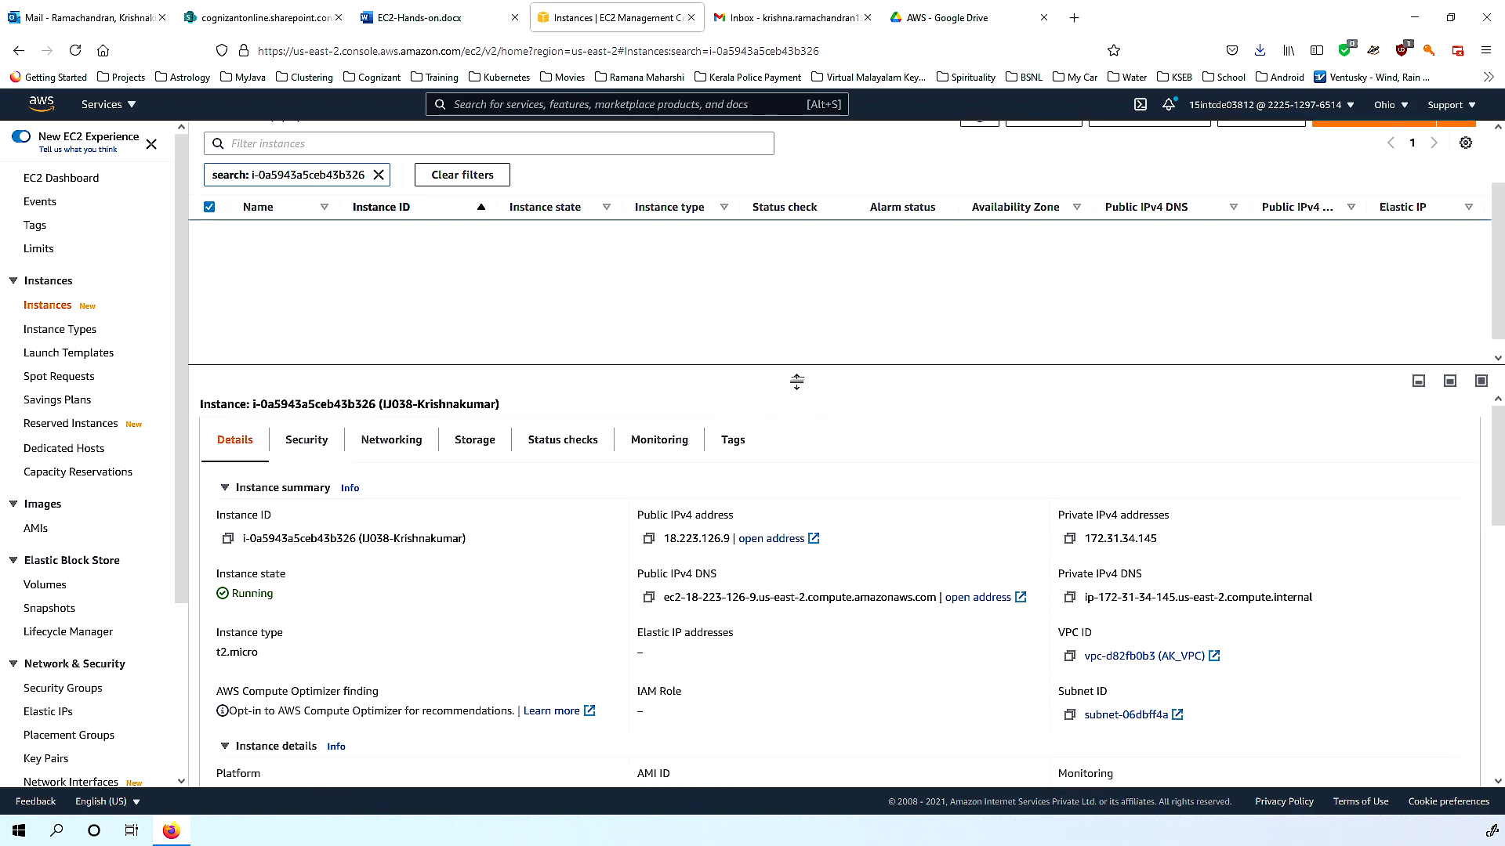
pyautogui.moveTo(799, 391); pyautogui.dragTo(812, 526)
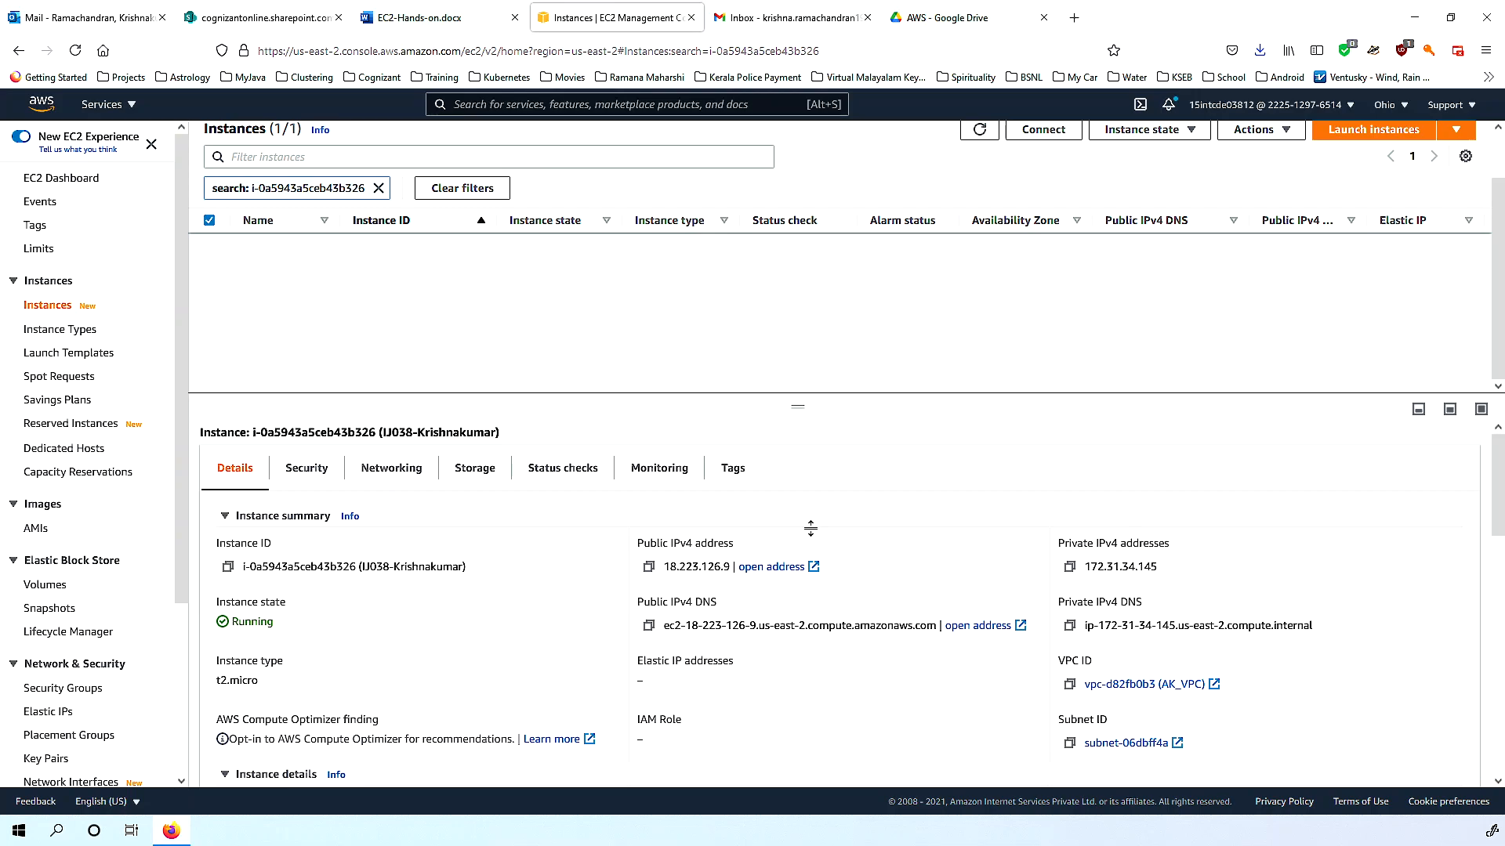
pyautogui.moveTo(822, 437); pyautogui.dragTo(807, 358)
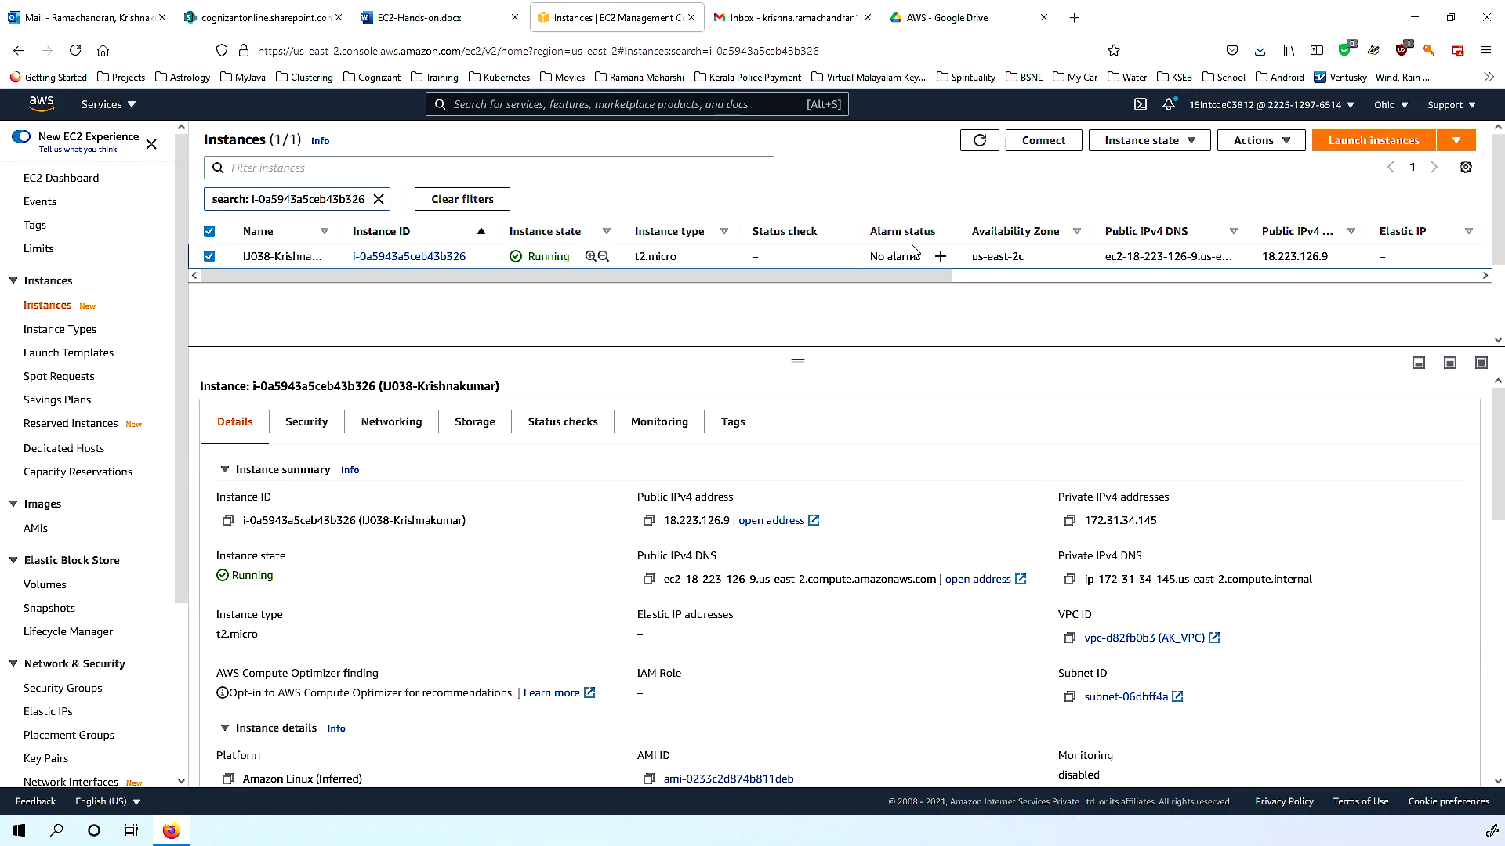
pyautogui.moveTo(728, 349); pyautogui.dragTo(756, 399)
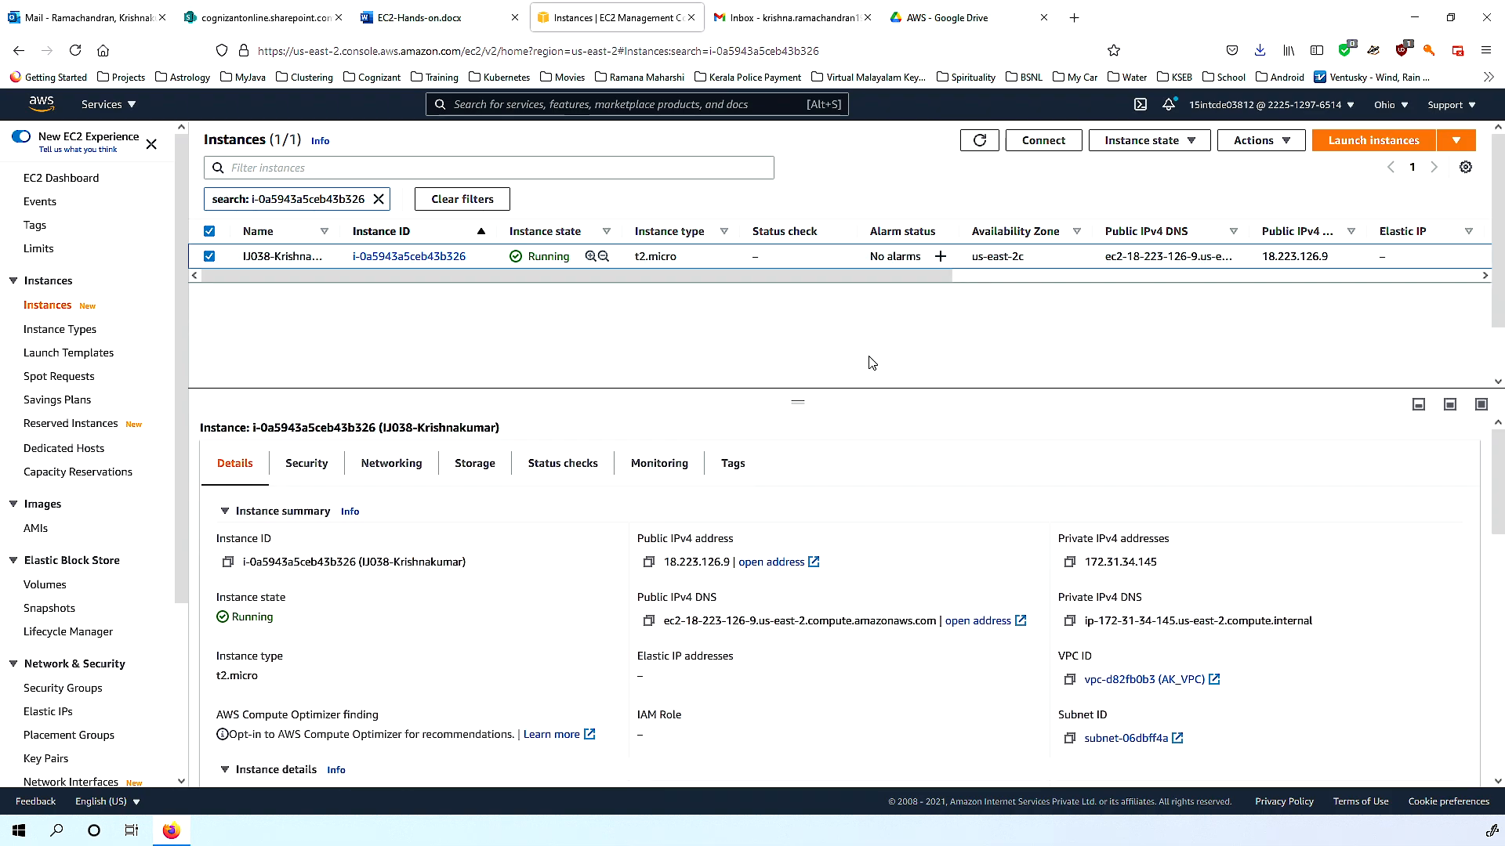